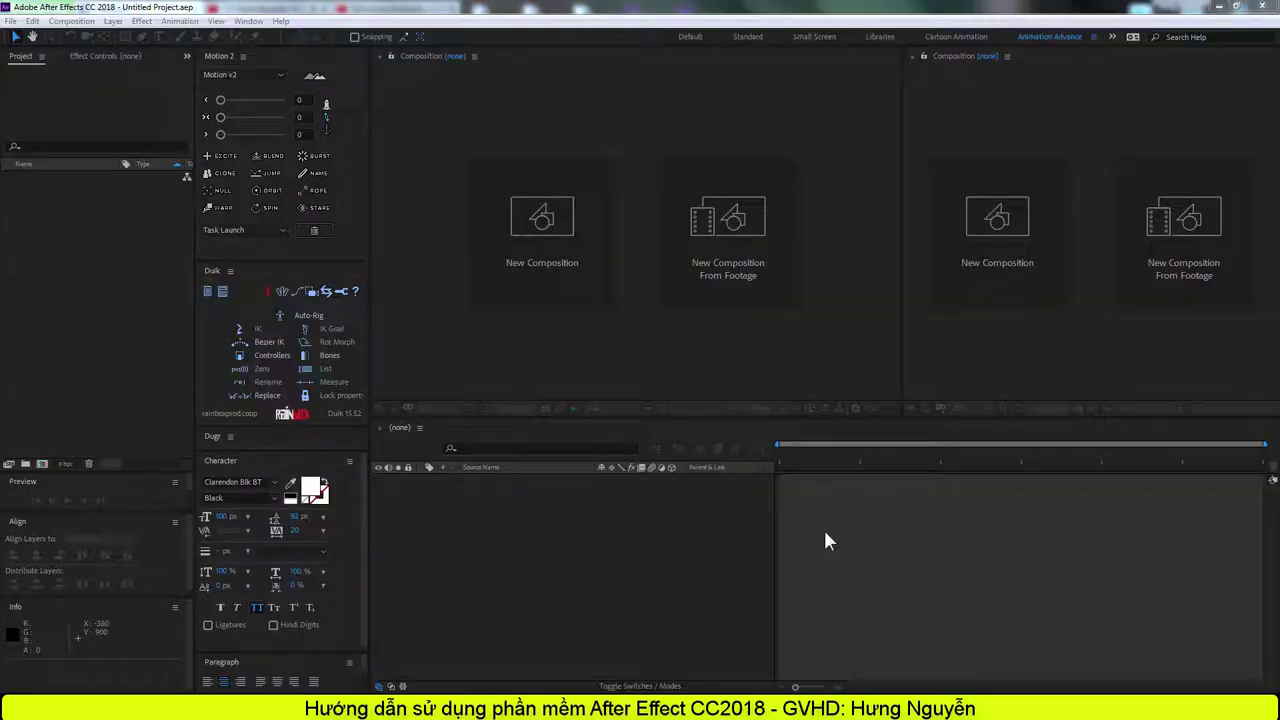
# Name a new composition '3D layer & Camera' with the HDTV 1080 25 preset (1920×1080, 25 fps).
pyautogui.click(80, 252)
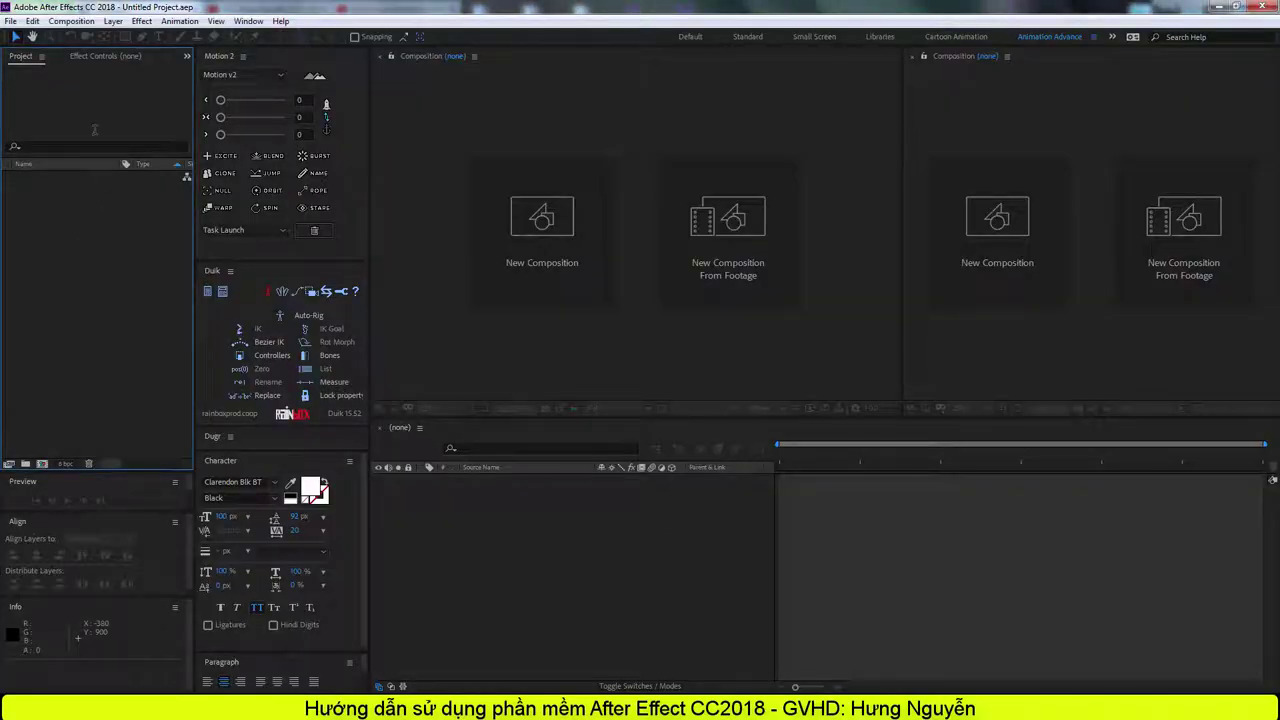
pyautogui.click(71, 21)
pyautogui.click(90, 33)
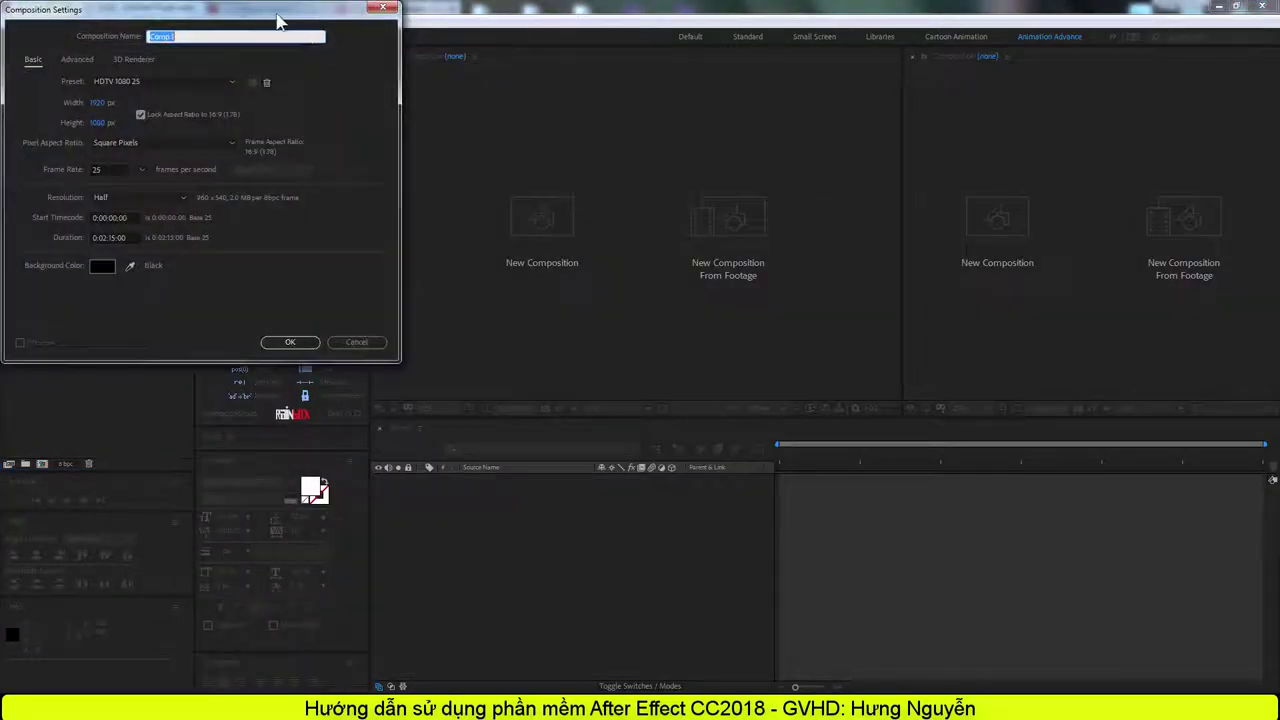
pyautogui.moveTo(280, 14); pyautogui.dragTo(938, 43)
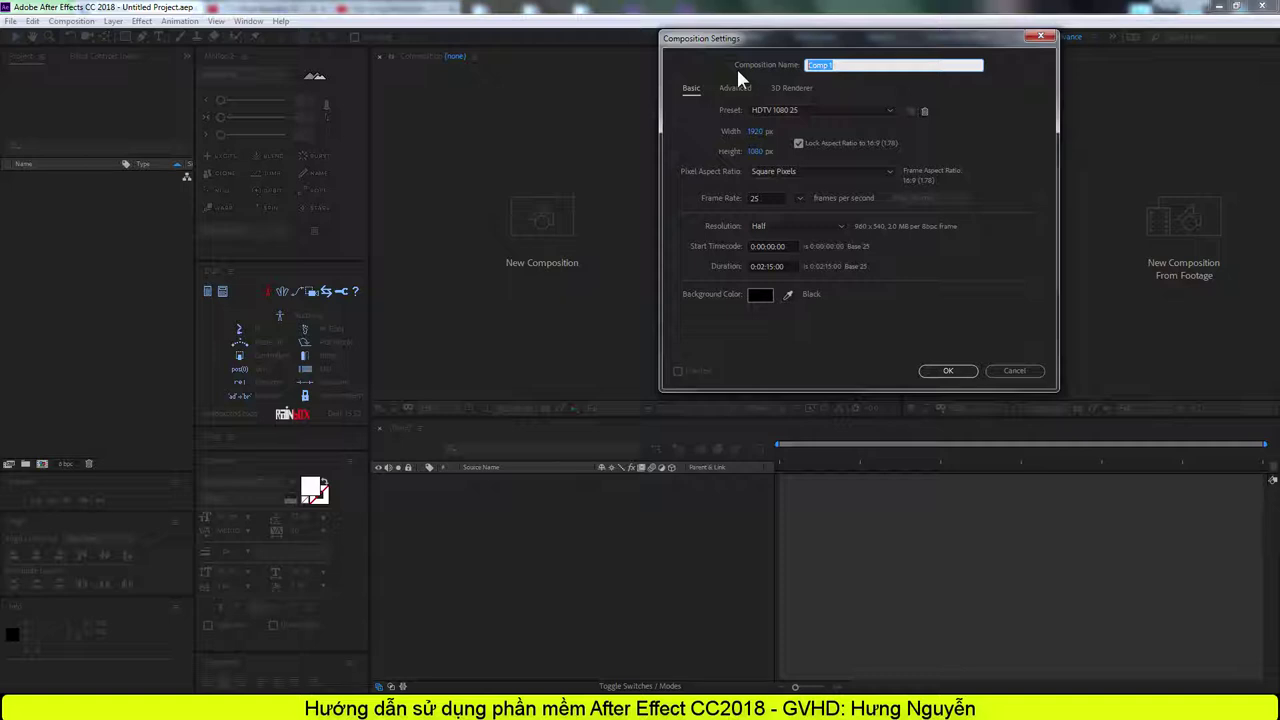
pyautogui.write('3D')
pyautogui.write(' layer ')
pyautogui.write('& Cam')
pyautogui.write('era')
pyautogui.press('super+plus')
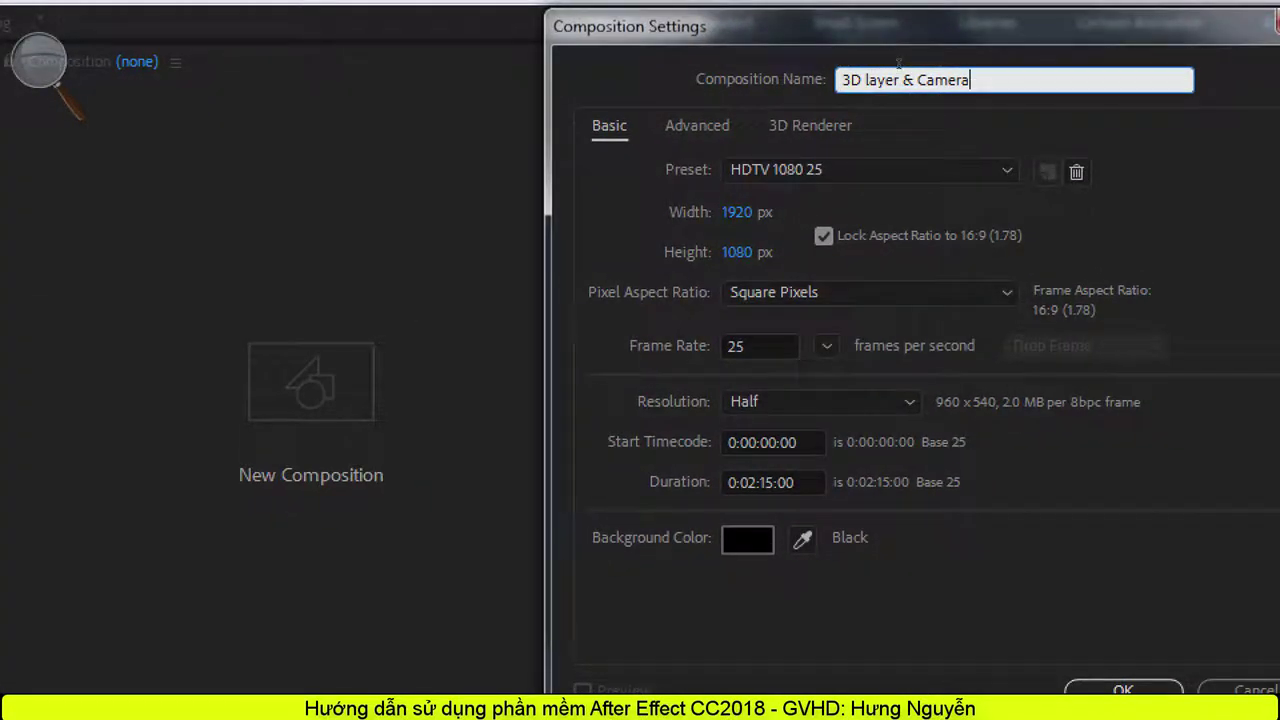
pyautogui.press('super+minus')
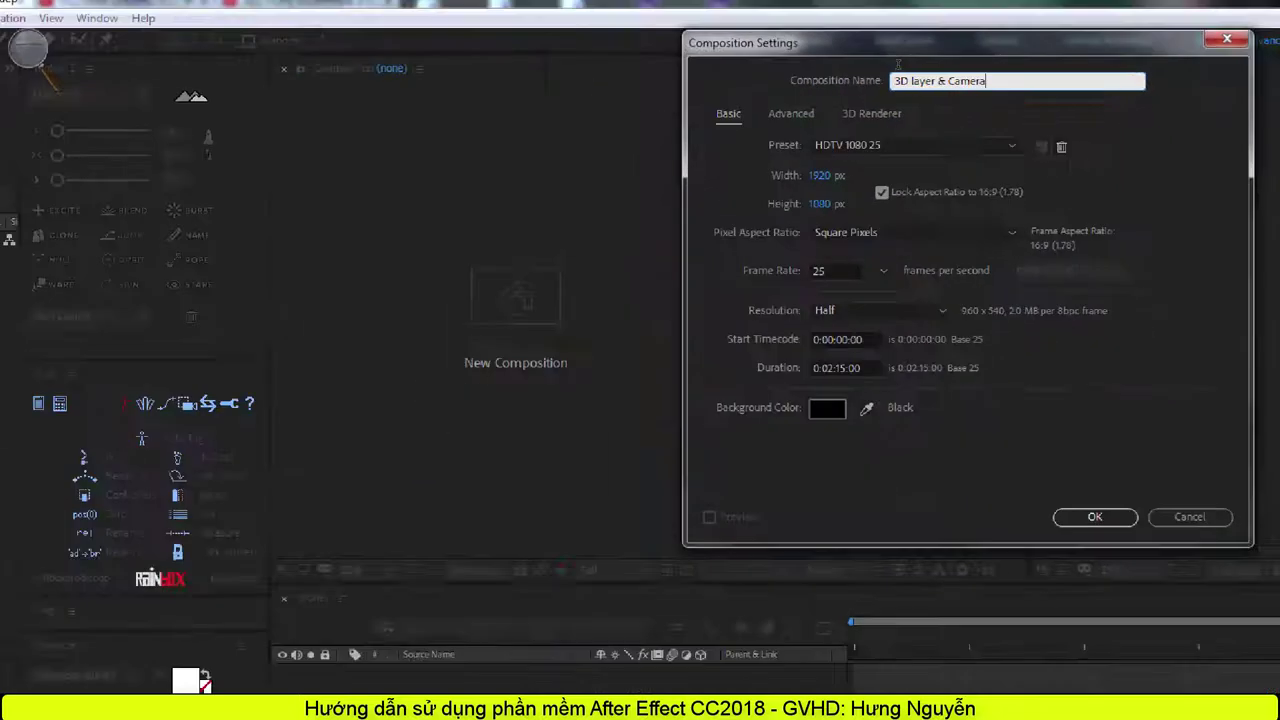
# Confirm the composition, import layer.png and place it as layer 1 in the timeline.
pyautogui.click(946, 372)
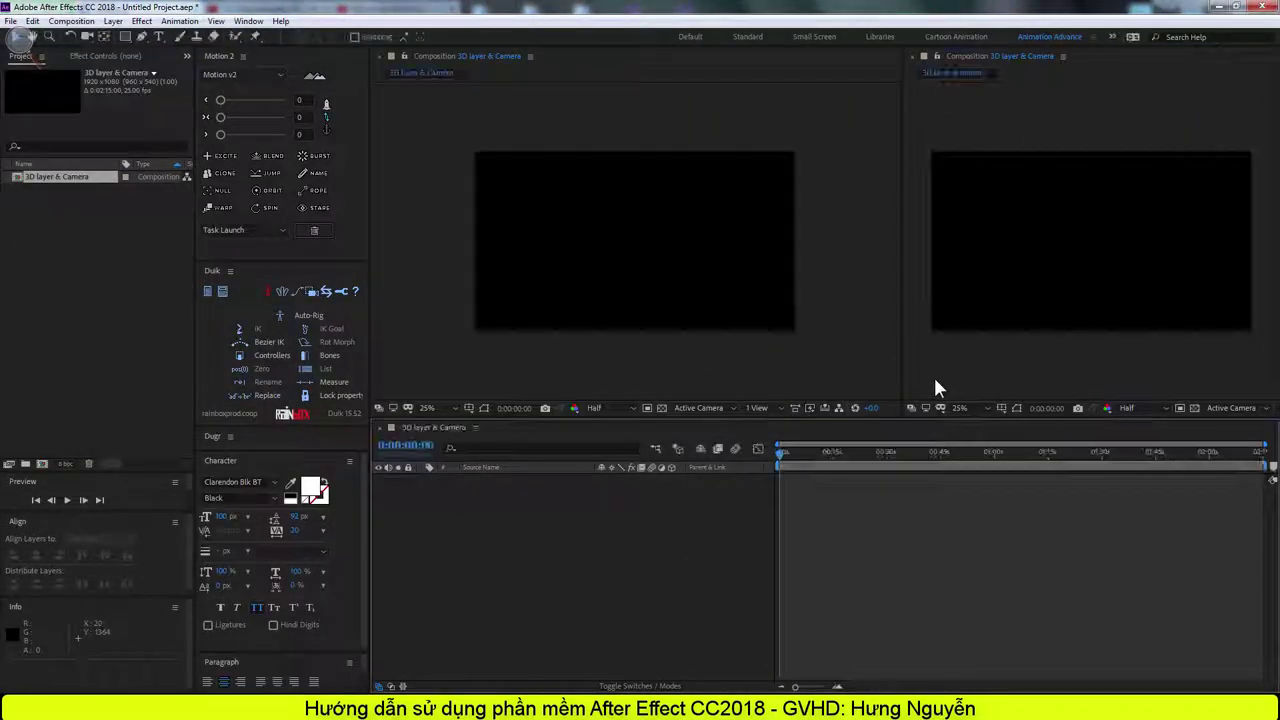
pyautogui.click(53, 305)
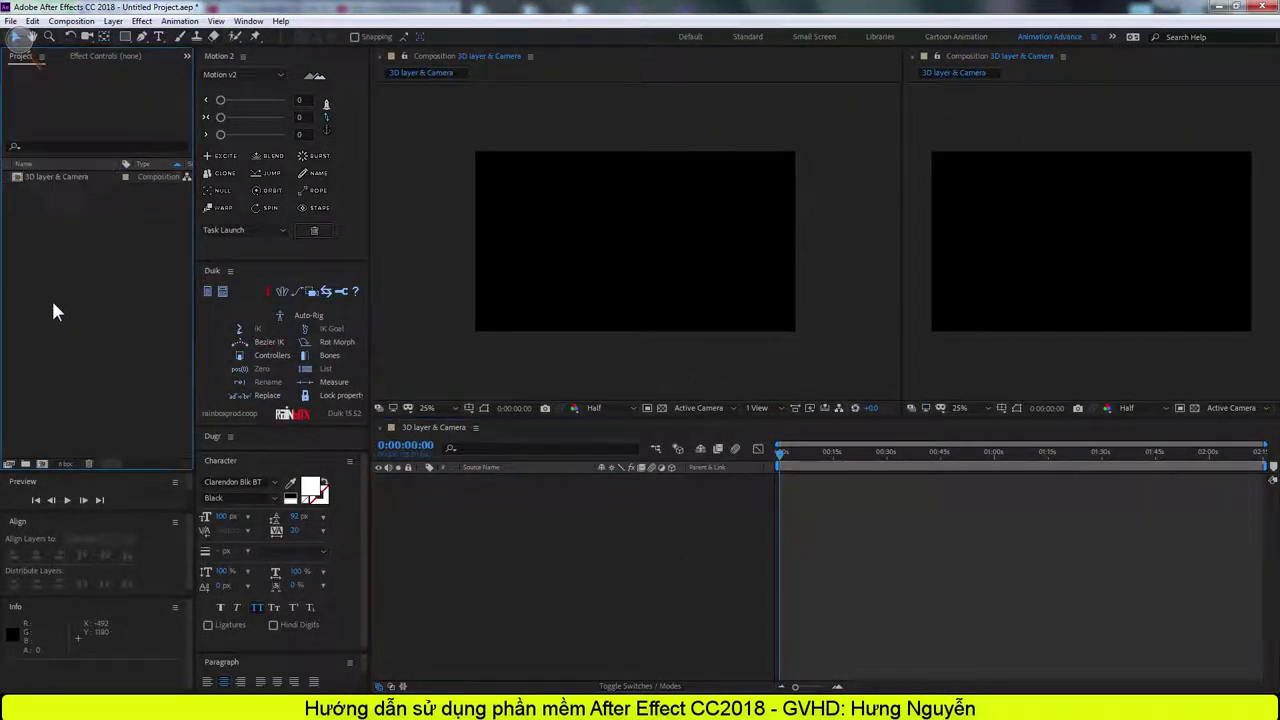
pyautogui.doubleClick(53, 305)
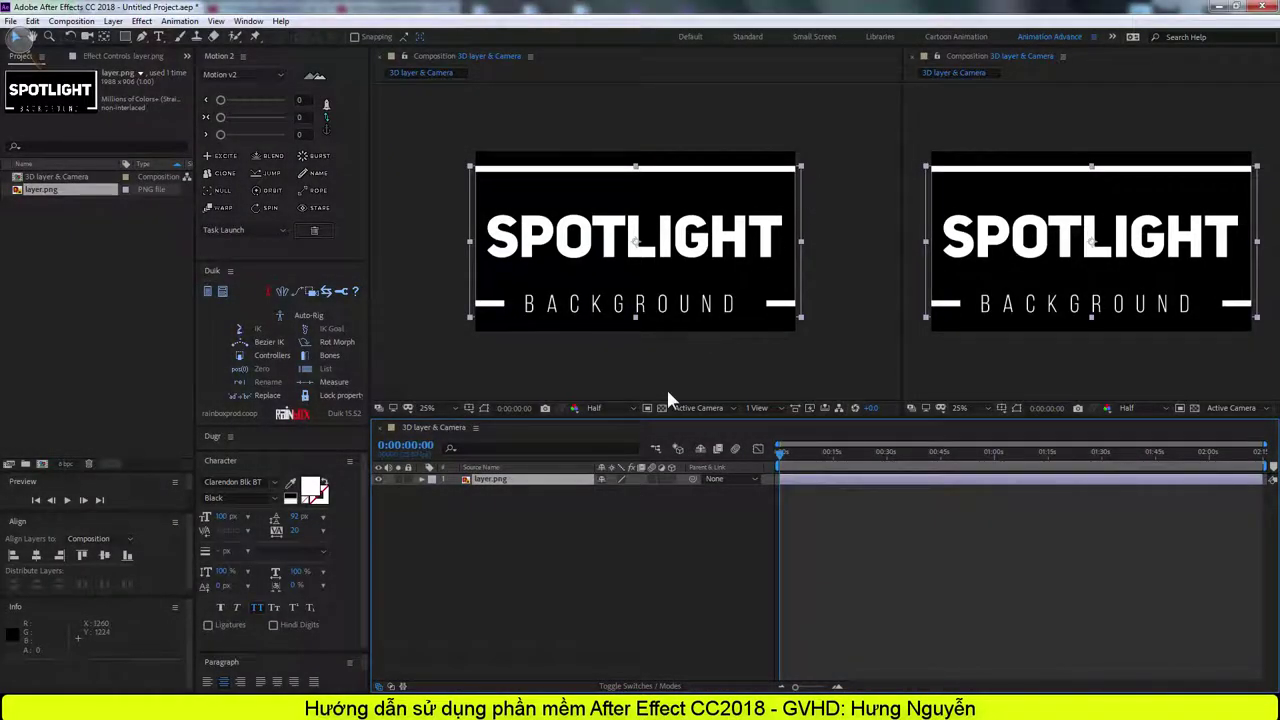
pyautogui.click(570, 509)
pyautogui.click(556, 479)
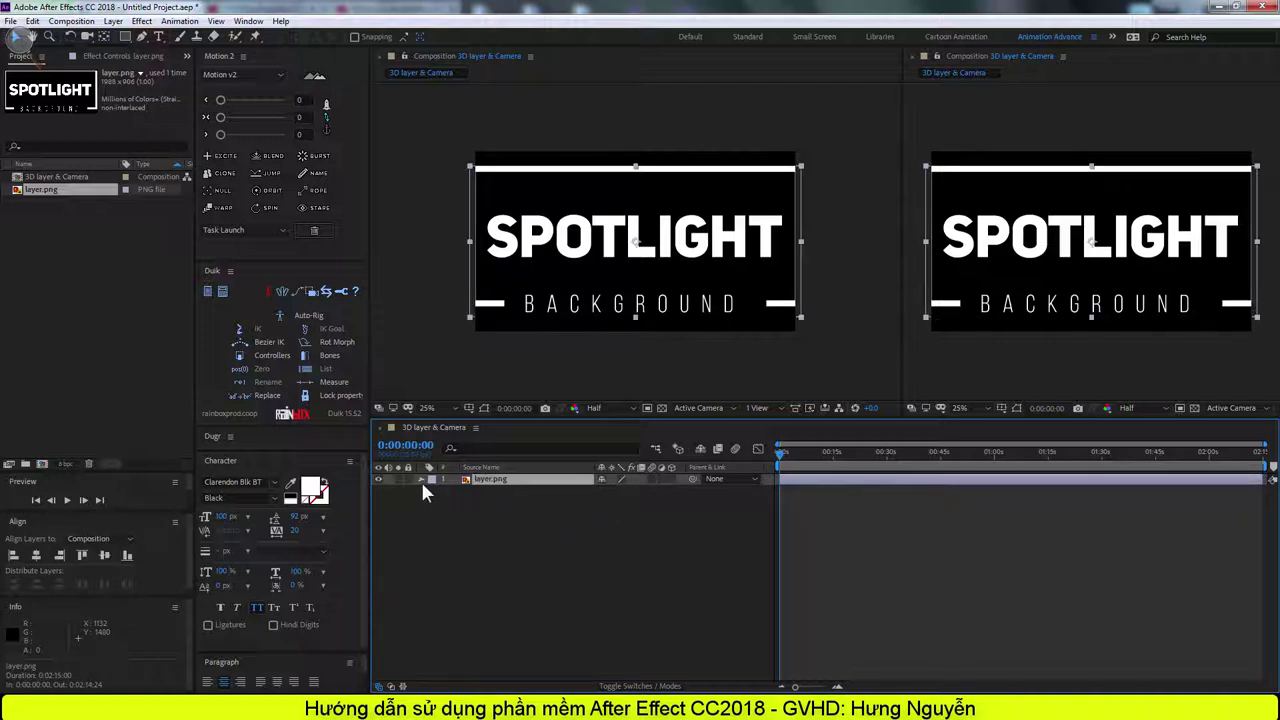
pyautogui.click(421, 479)
# Expand layer.png's Transform properties and cycle the timeline column panes, ending on Switches.
pyautogui.click(434, 490)
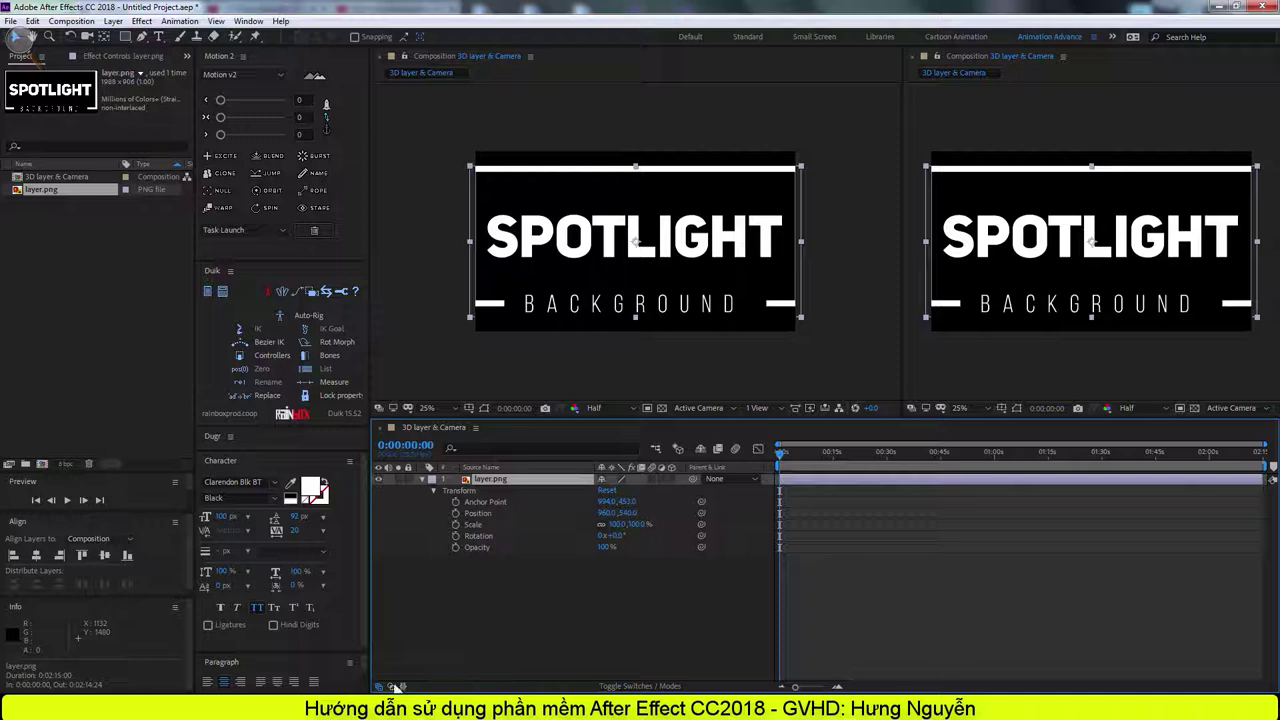
pyautogui.click(391, 687)
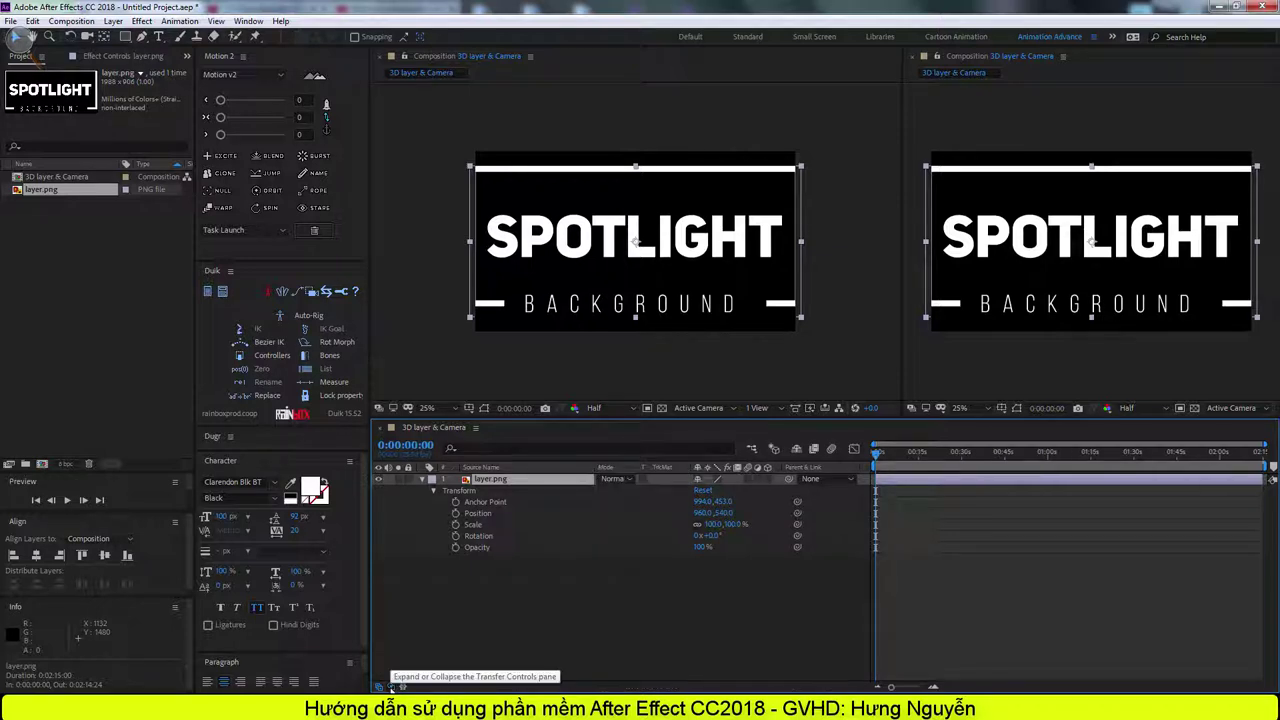
pyautogui.click(391, 687)
pyautogui.click(402, 688)
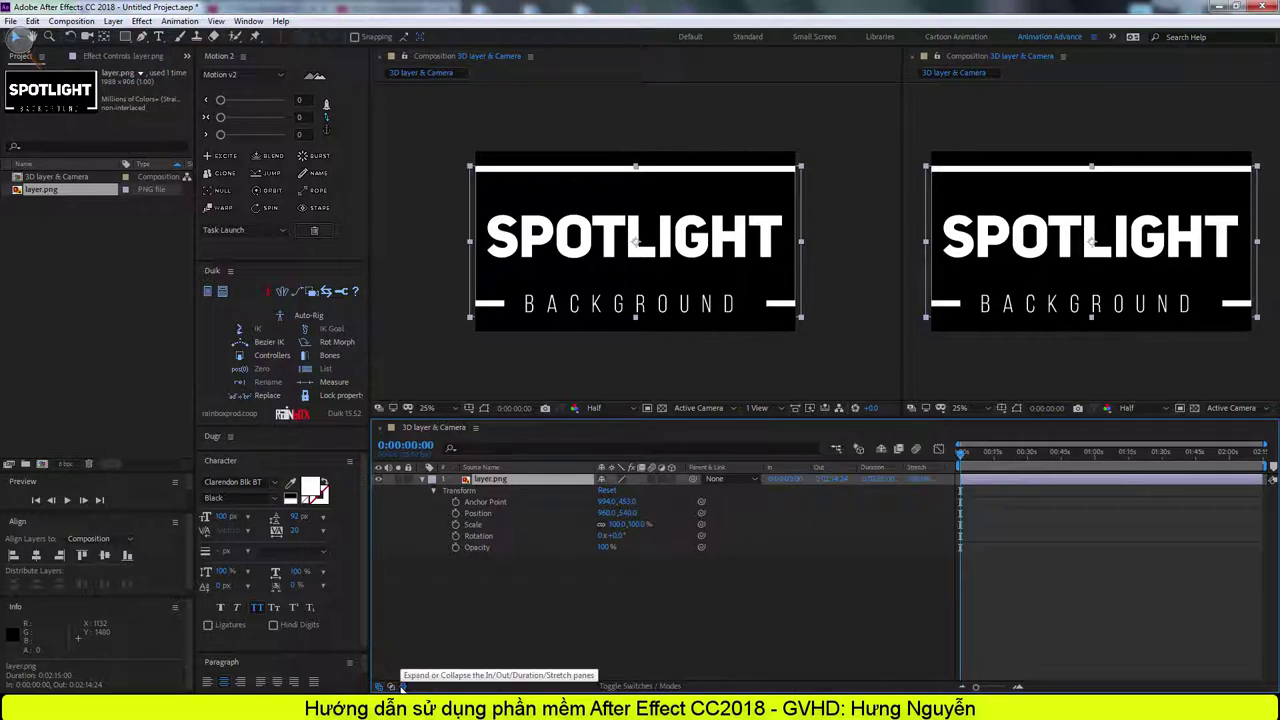
pyautogui.click(402, 688)
pyautogui.click(380, 688)
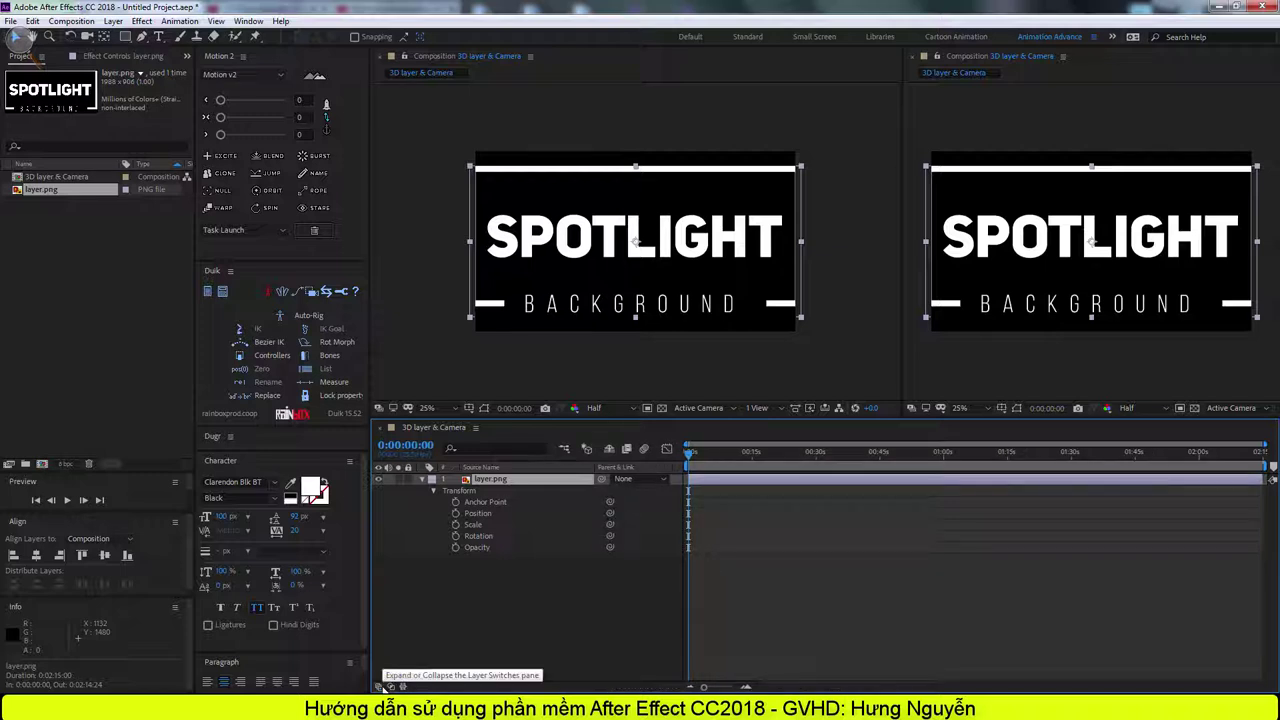
pyautogui.click(380, 688)
pyautogui.click(612, 686)
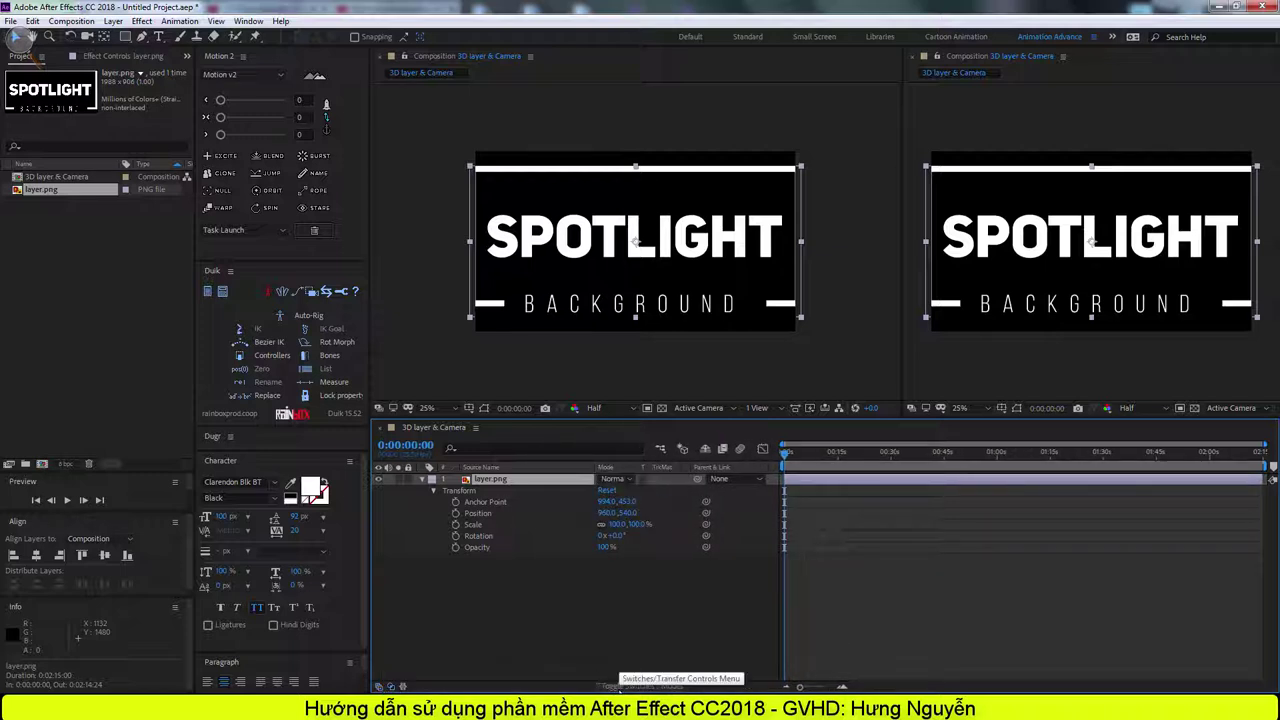
pyautogui.click(610, 686)
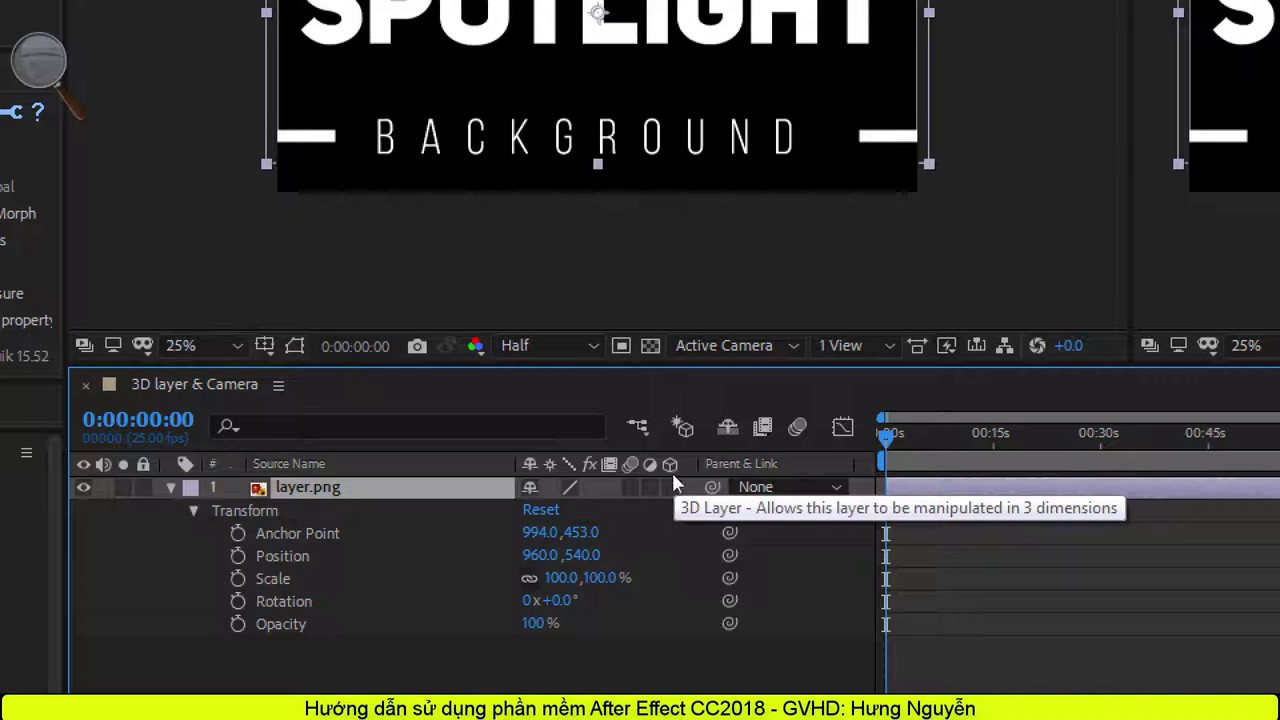
# Make layer.png a 3D layer and try scaling it down to 50%.
pyautogui.click(671, 486)
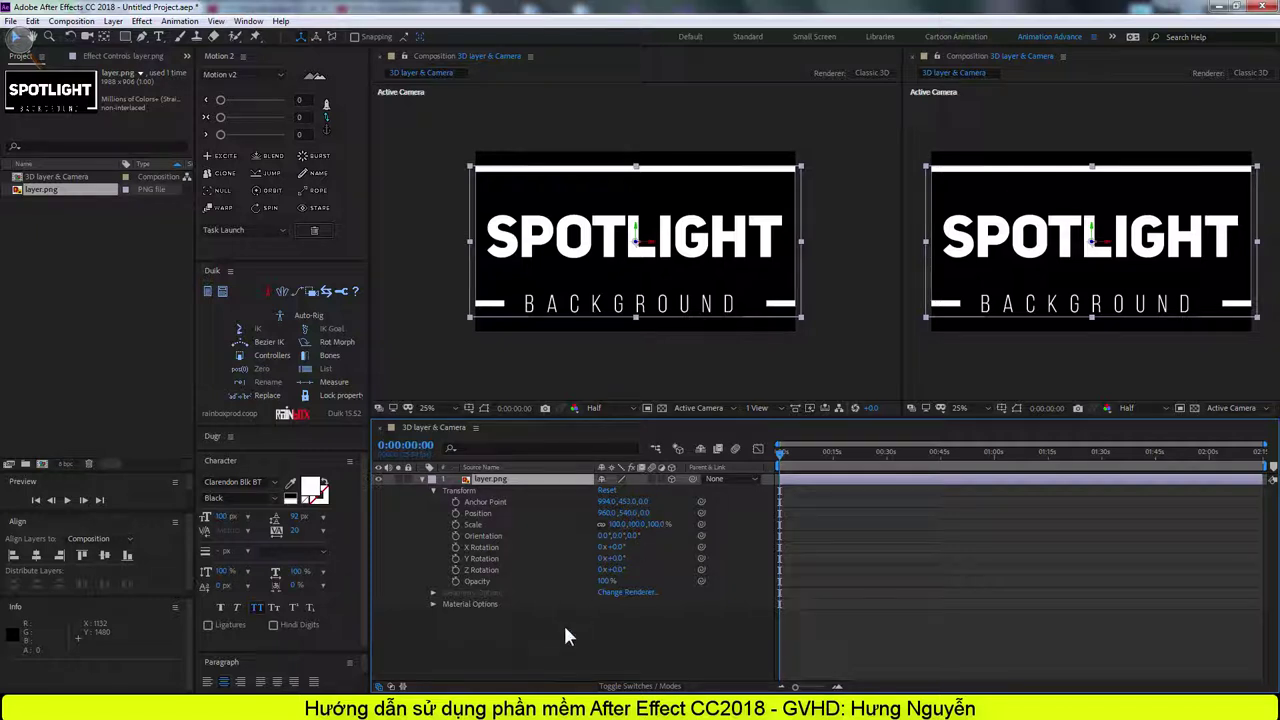
pyautogui.click(565, 631)
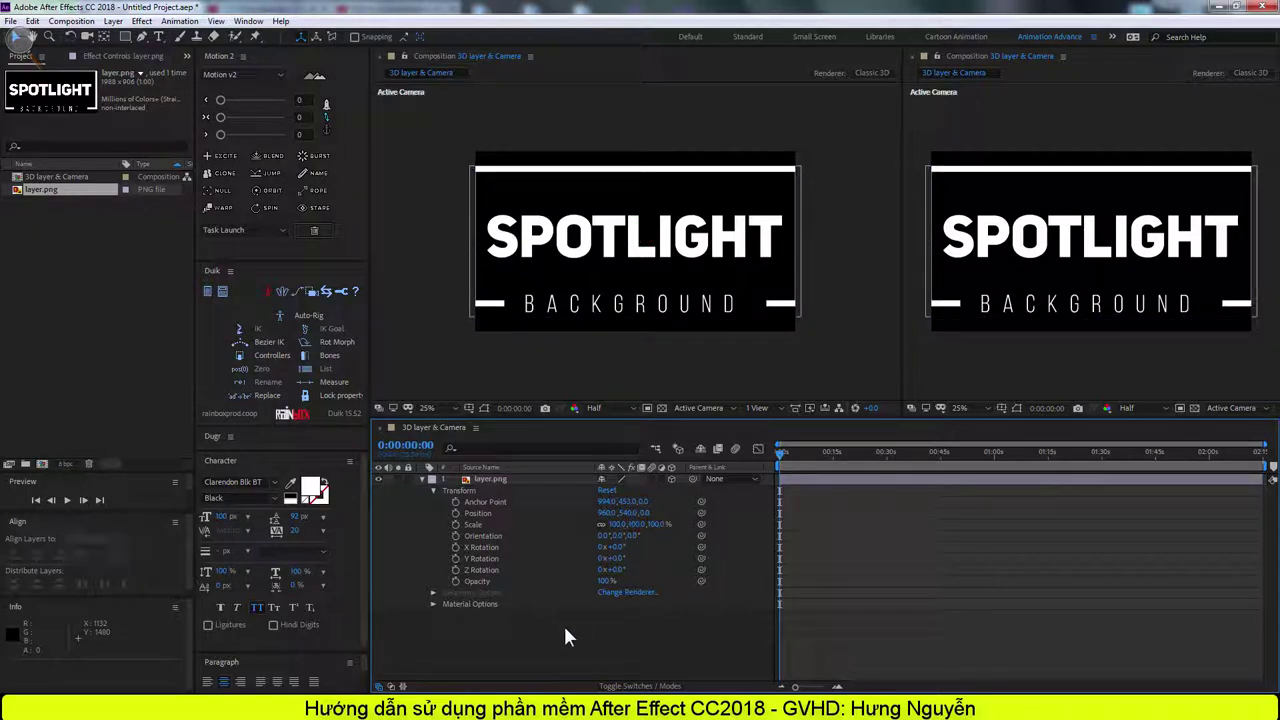
pyautogui.click(656, 525)
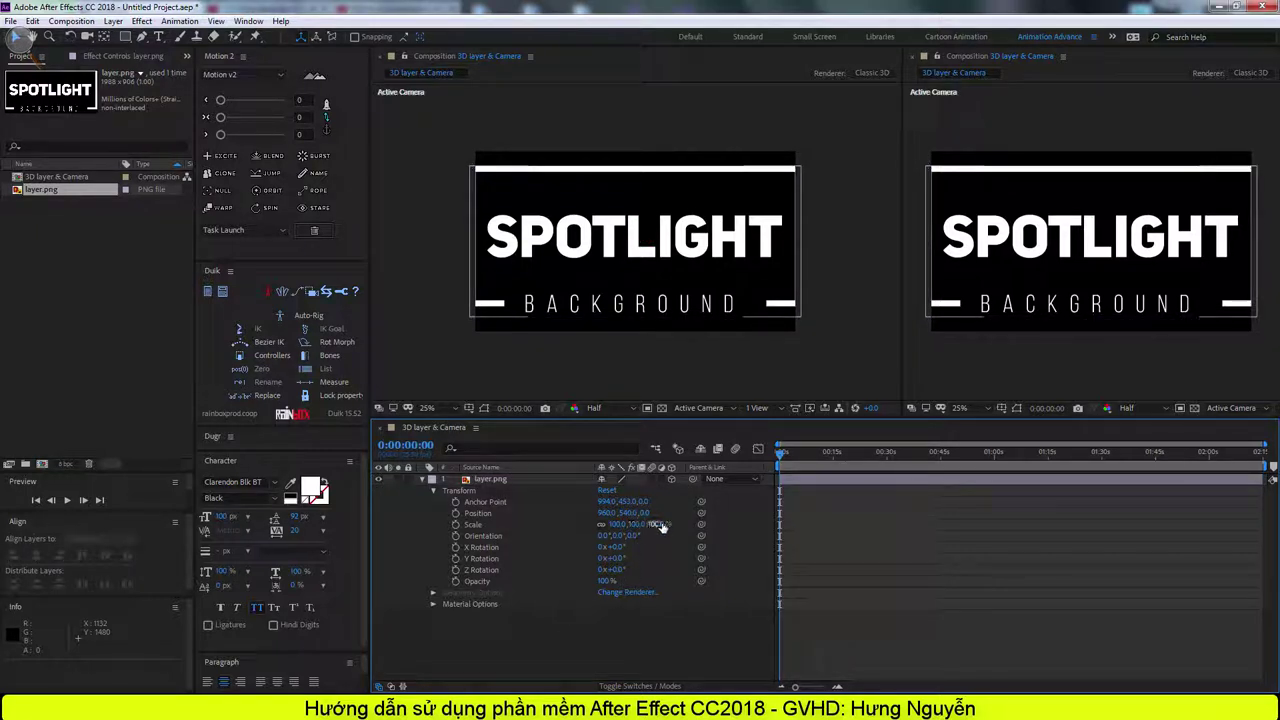
pyautogui.moveTo(656, 525); pyautogui.dragTo(625, 513)
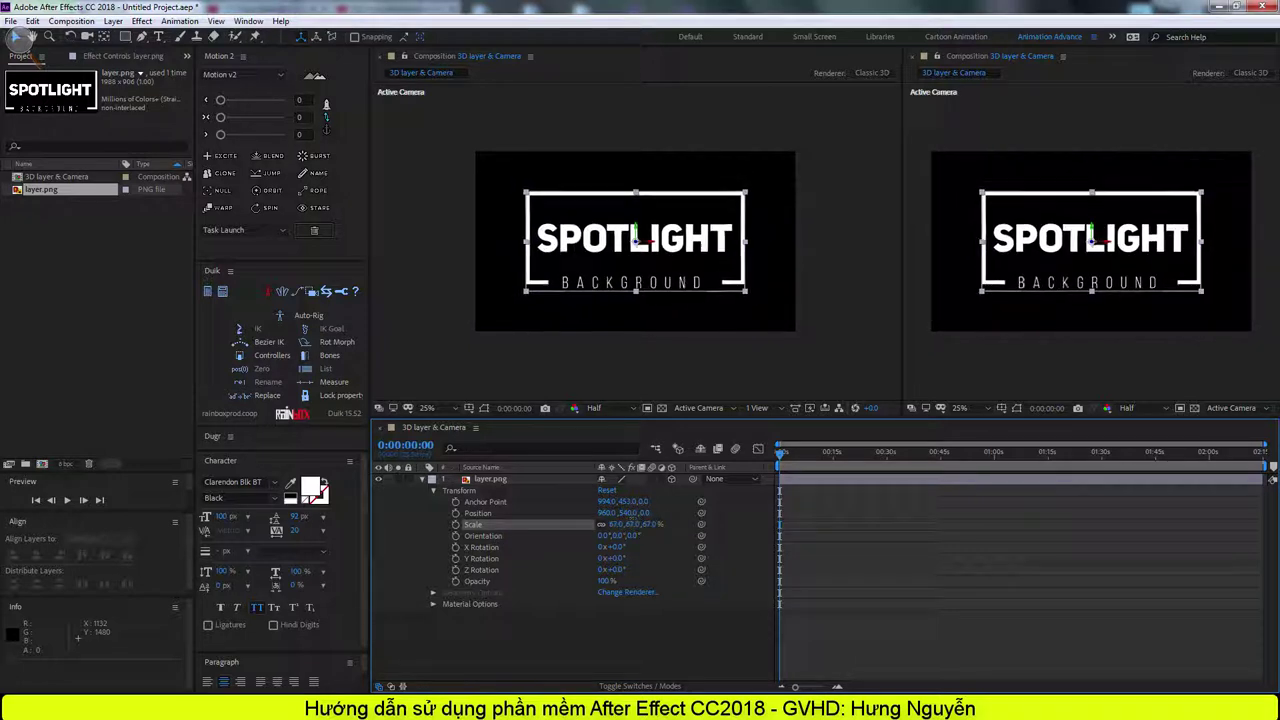
pyautogui.click(650, 524)
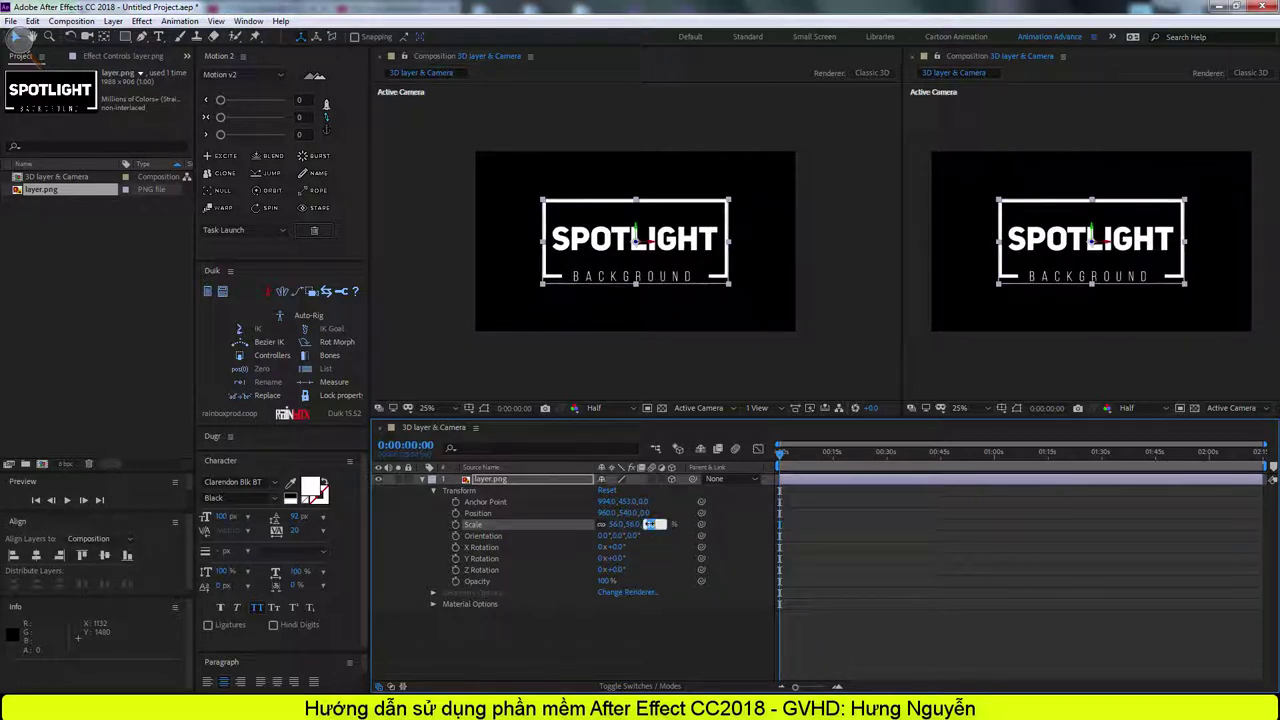
pyautogui.write('50')
pyautogui.press('Return')
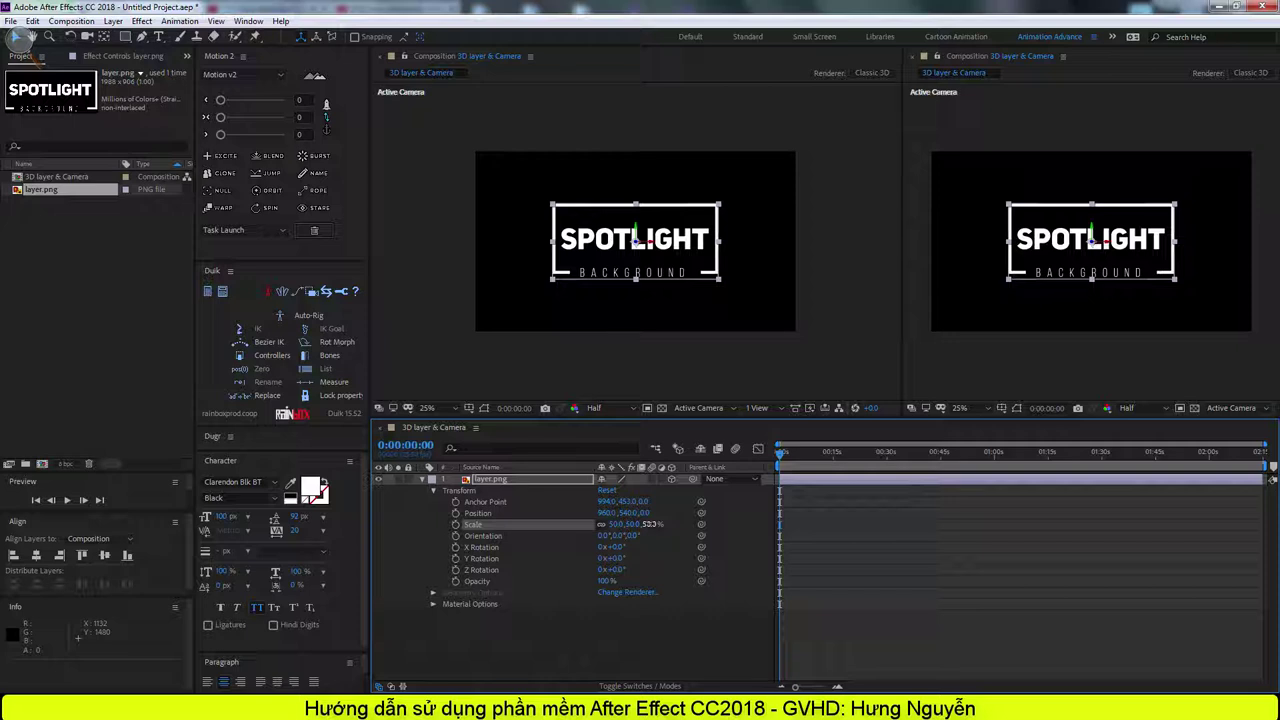
# Try Scale values of 100% and 80%, then settle on 70% for layer.png.
pyautogui.click(650, 524)
pyautogui.write('100')
pyautogui.press('Return')
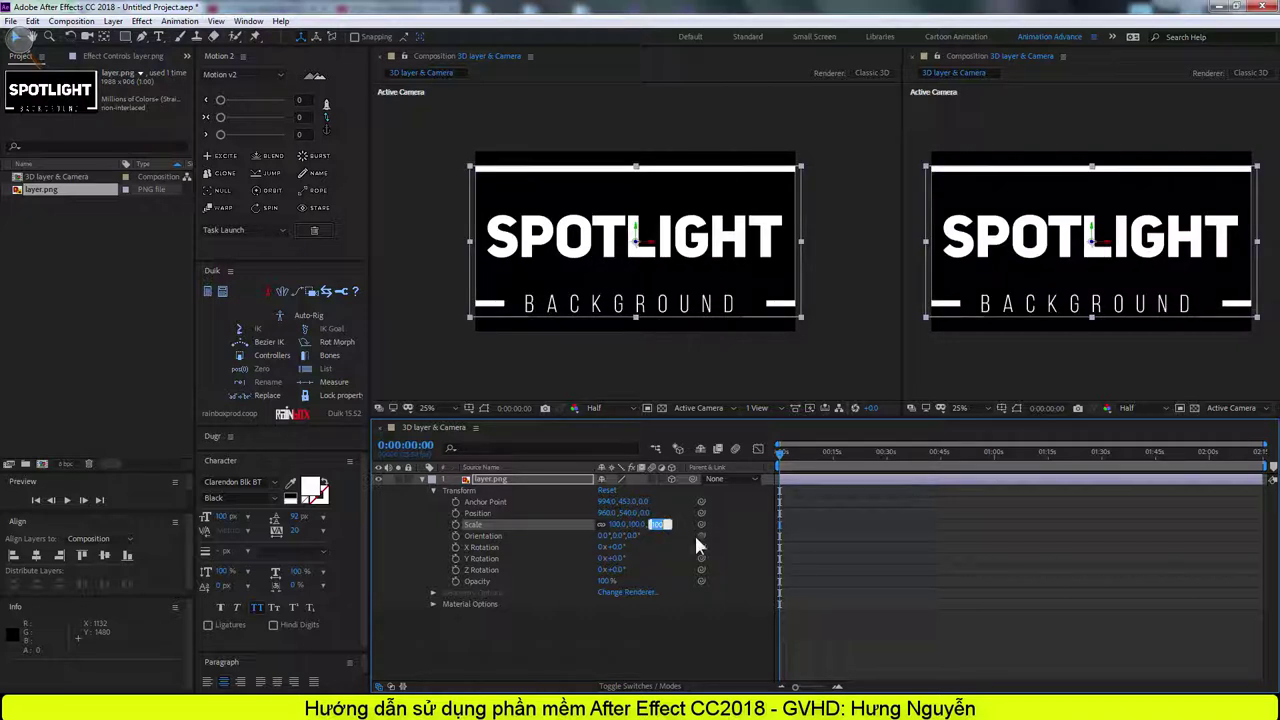
pyautogui.write('80')
pyautogui.press('Return')
pyautogui.click(697, 627)
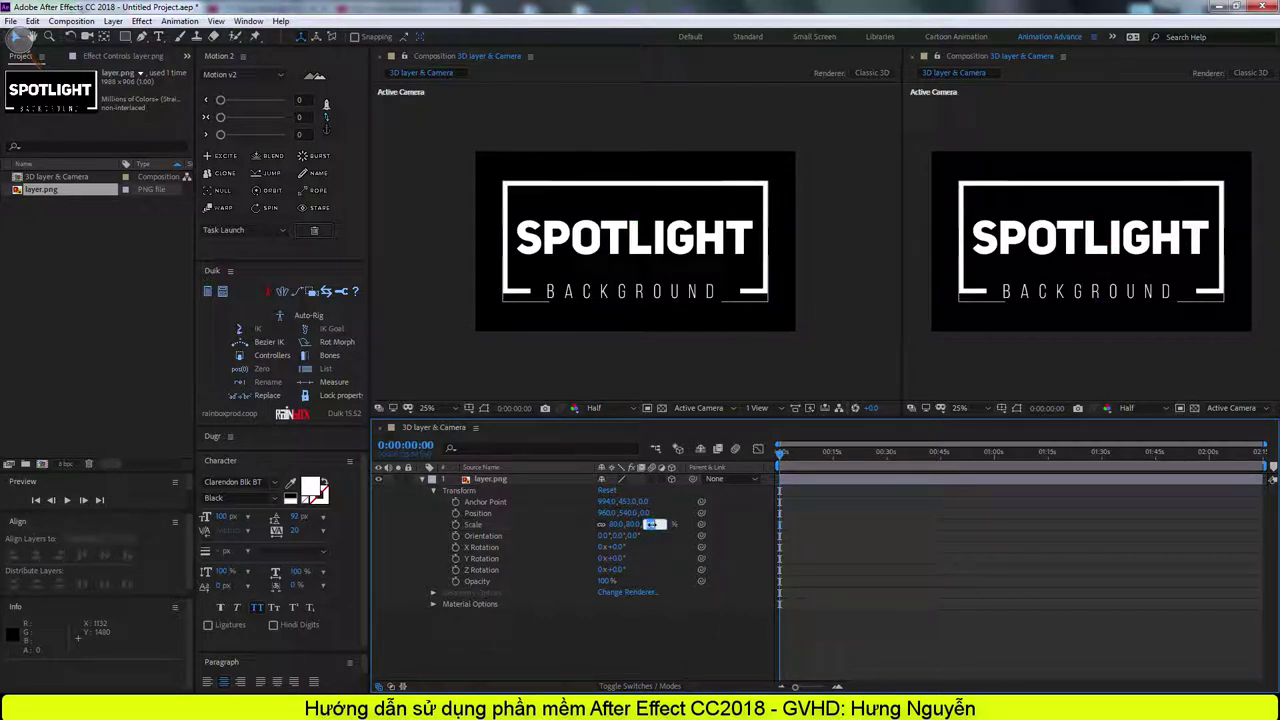
pyautogui.write('70')
pyautogui.press('Return')
pyautogui.click(536, 636)
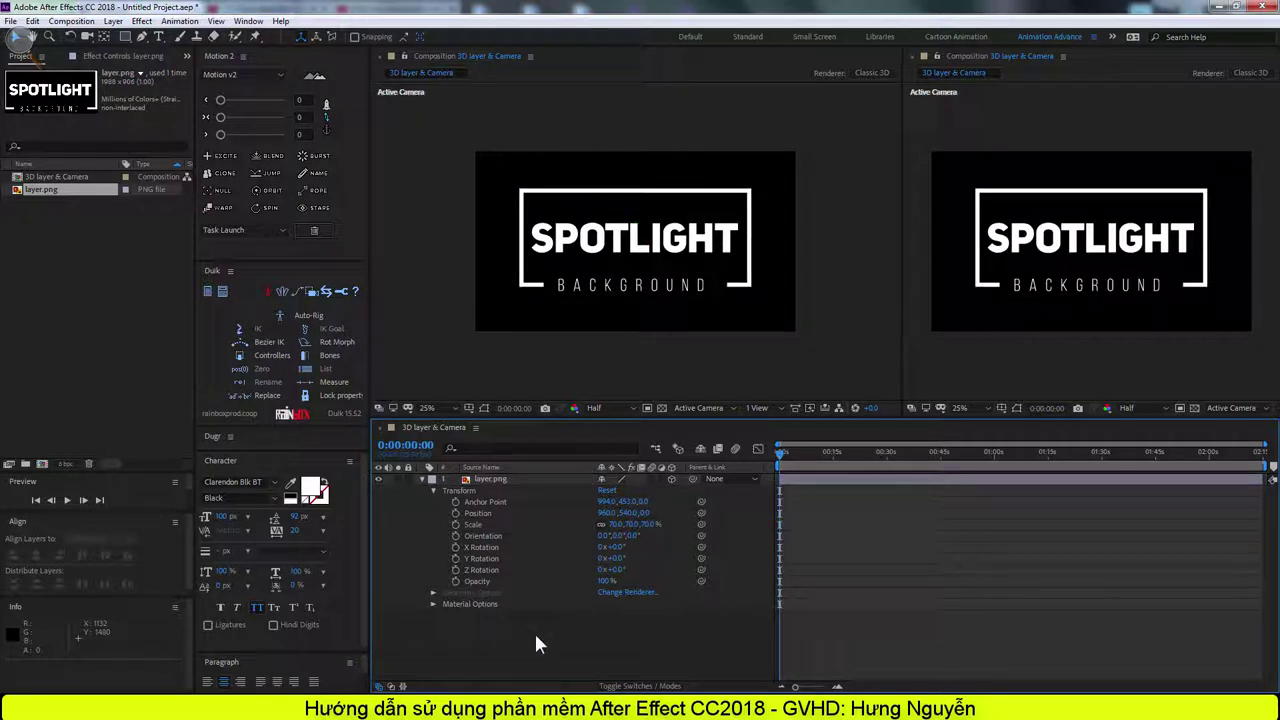
# Add Camera 1 as a Two-Node Camera with the 24mm preset and depth of field off.
pyautogui.click(113, 21)
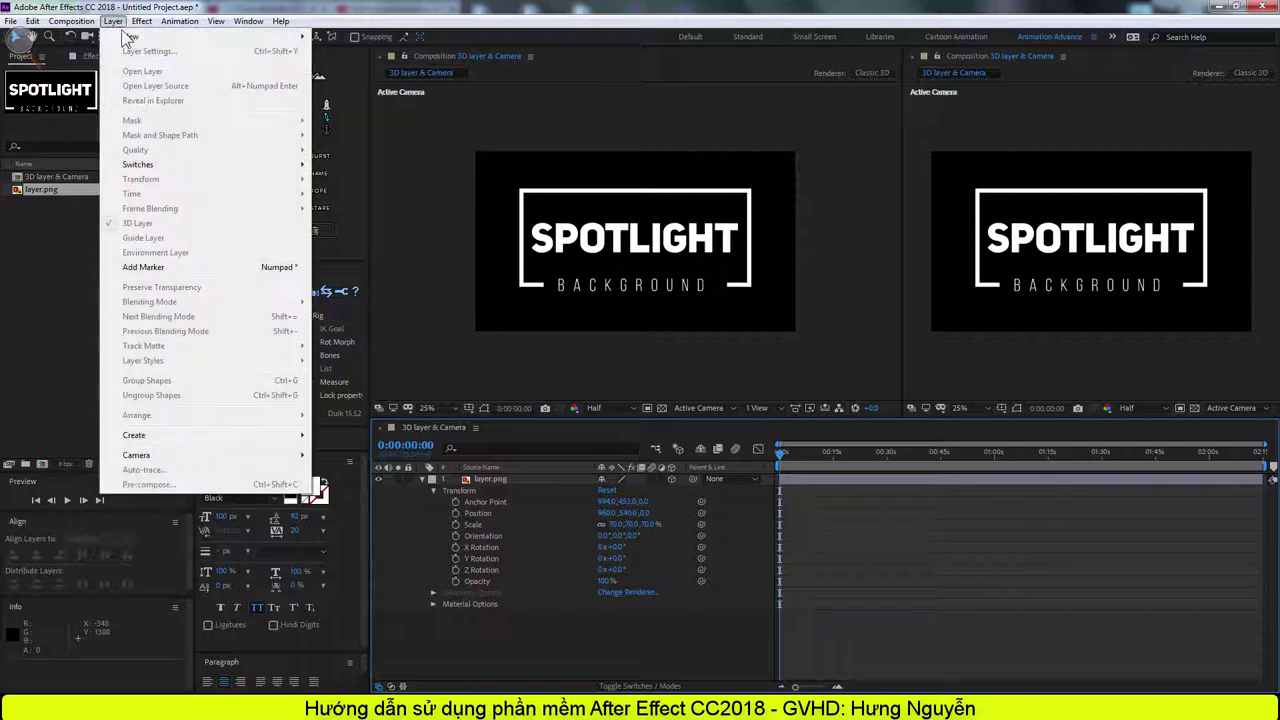
pyautogui.moveTo(125, 36)
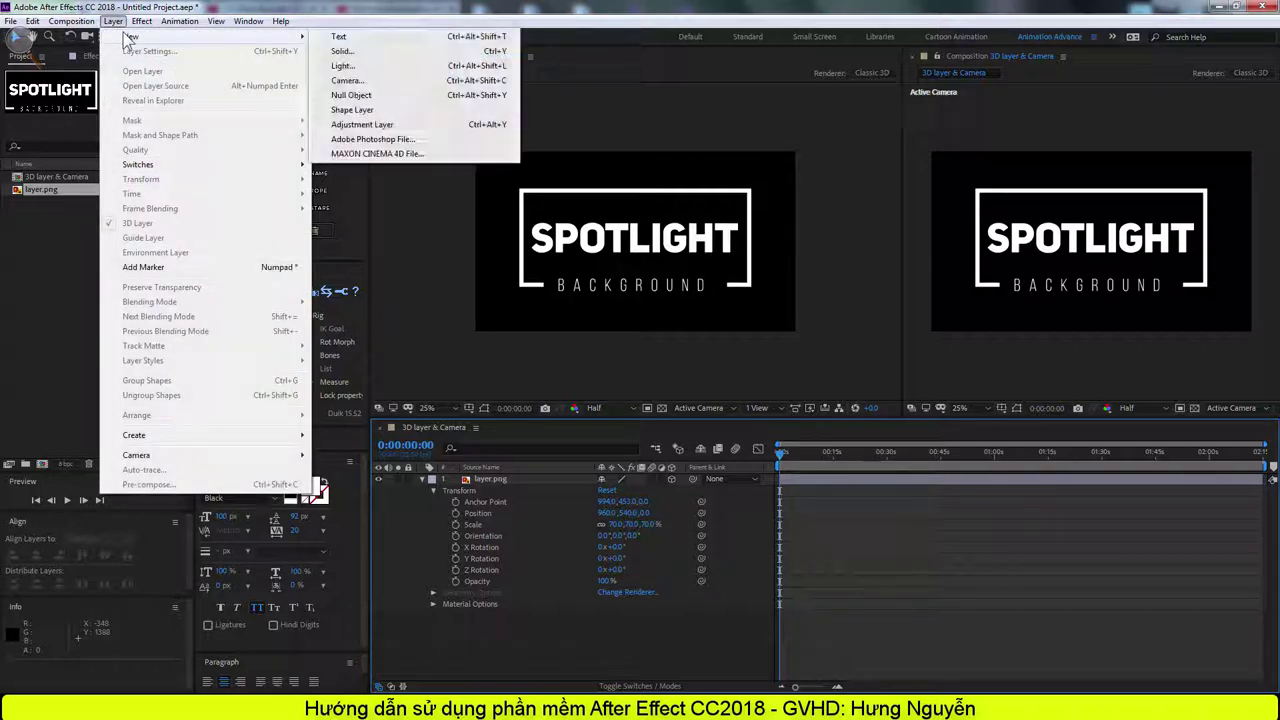
pyautogui.click(367, 82)
pyautogui.moveTo(374, 15); pyautogui.dragTo(389, 89)
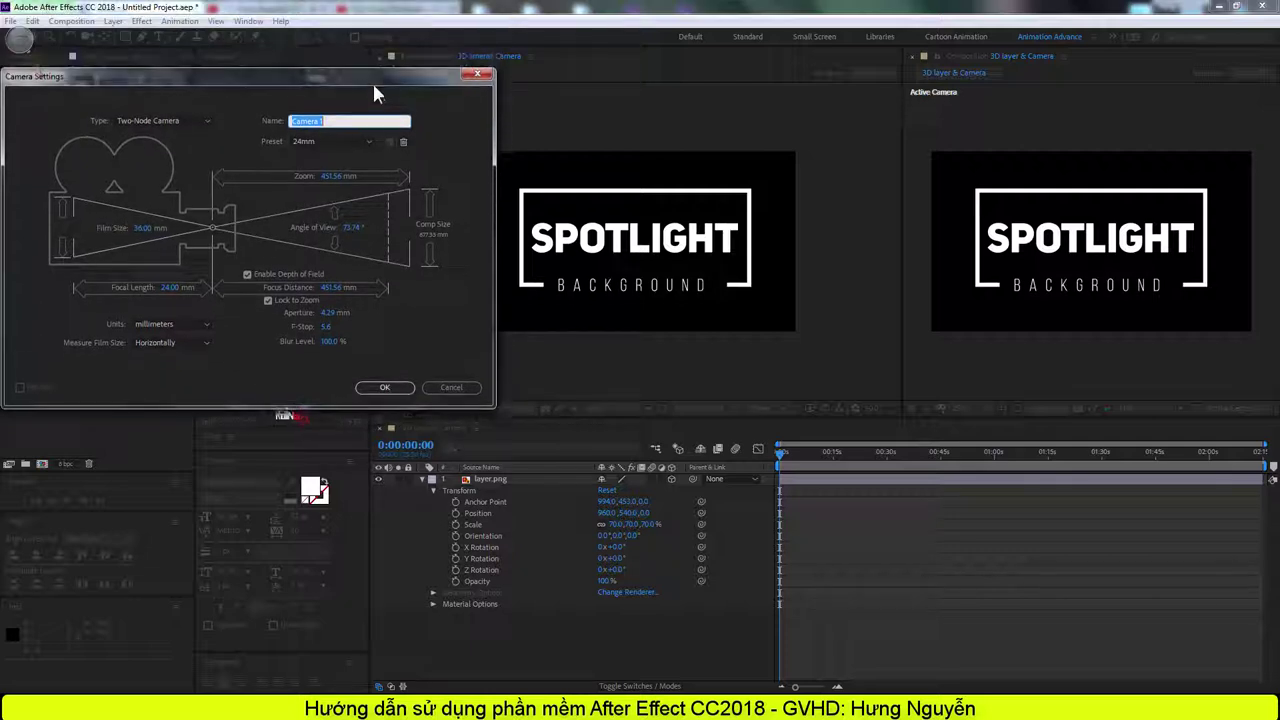
pyautogui.click(373, 148)
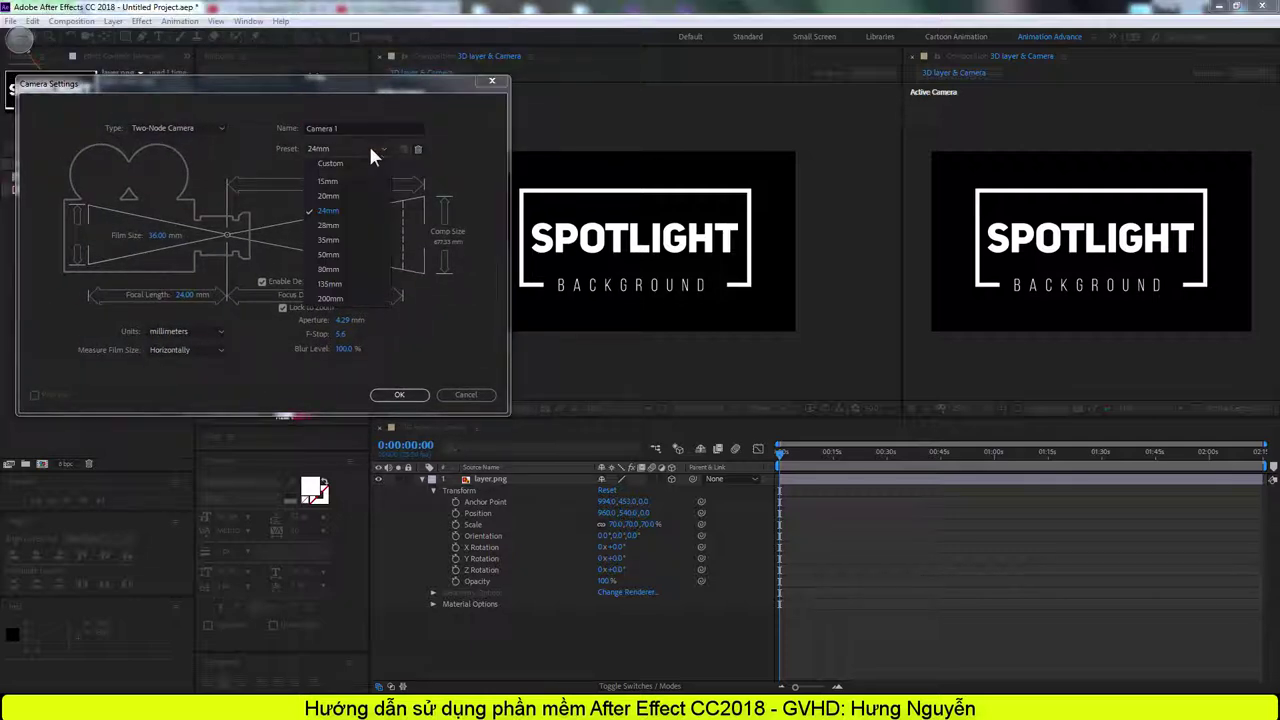
pyautogui.click(345, 216)
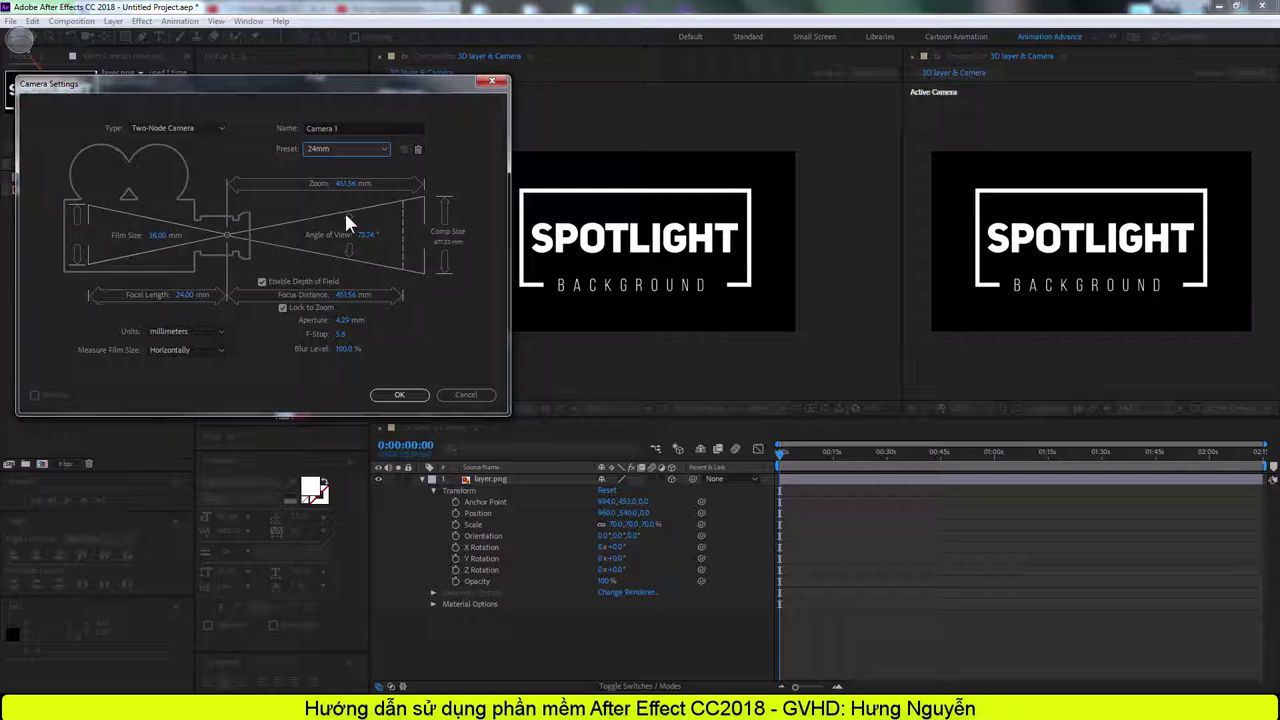
pyautogui.click(263, 282)
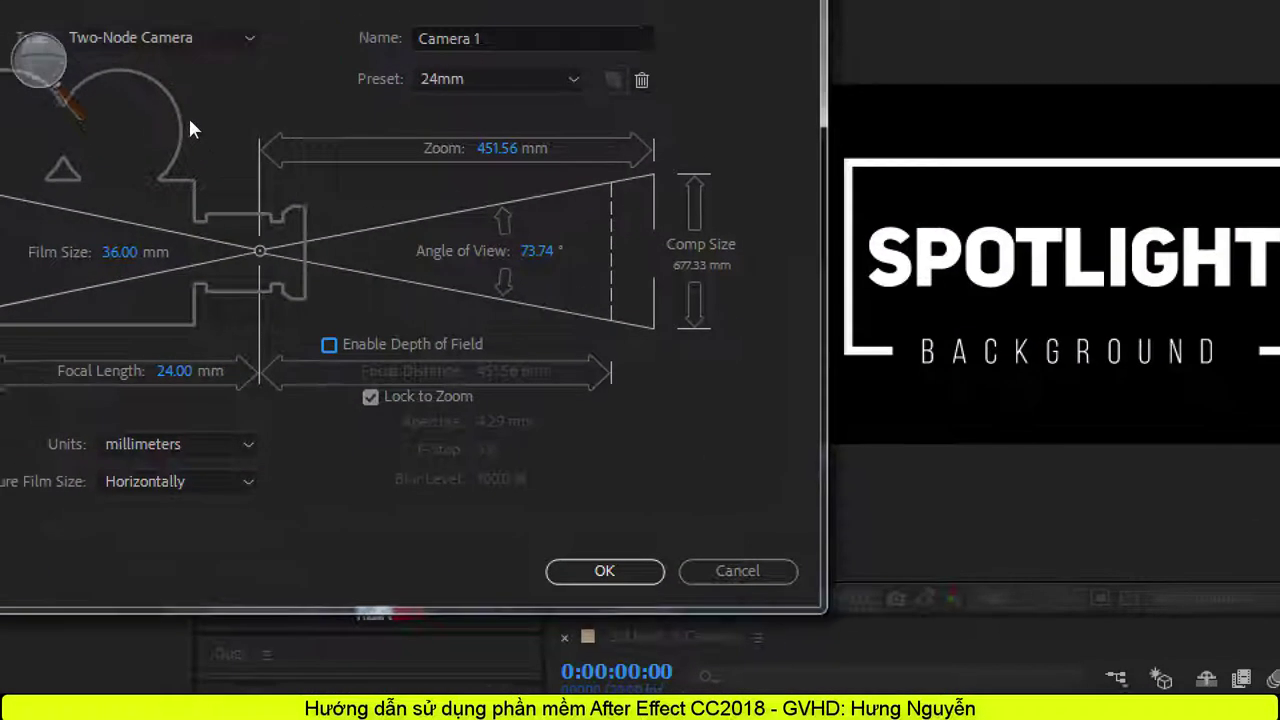
pyautogui.click(497, 79)
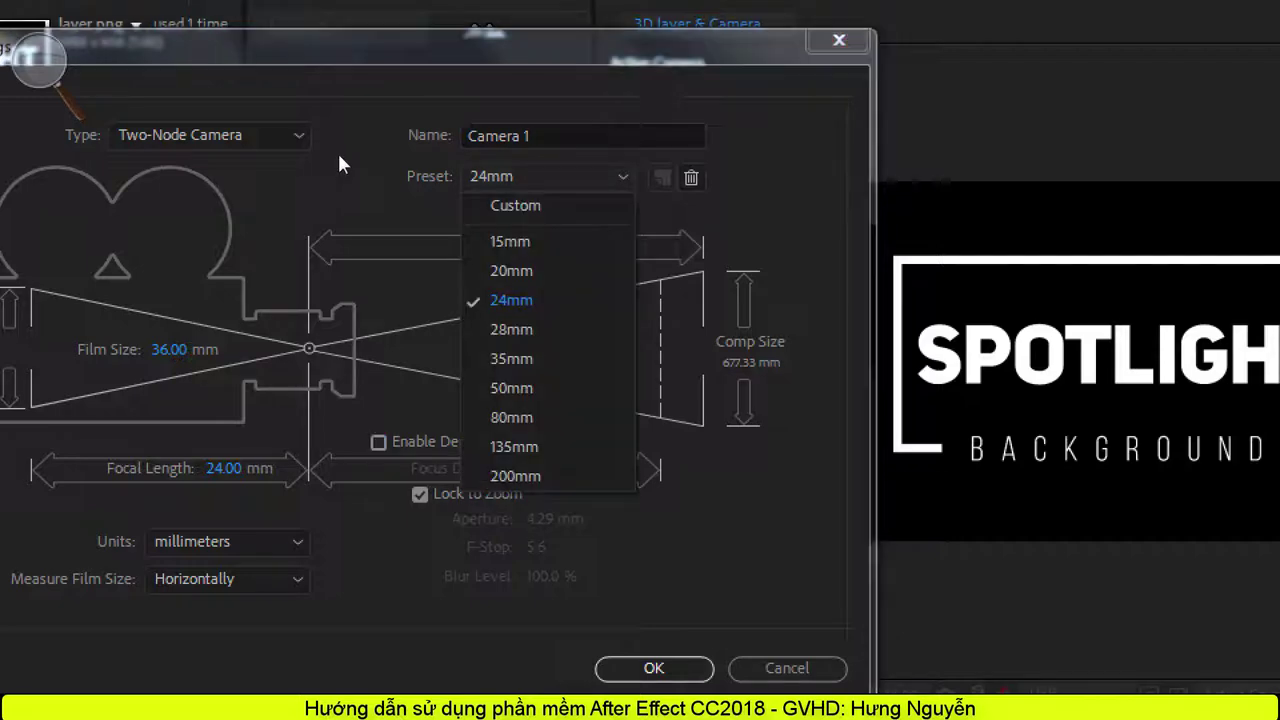
pyautogui.click(331, 215)
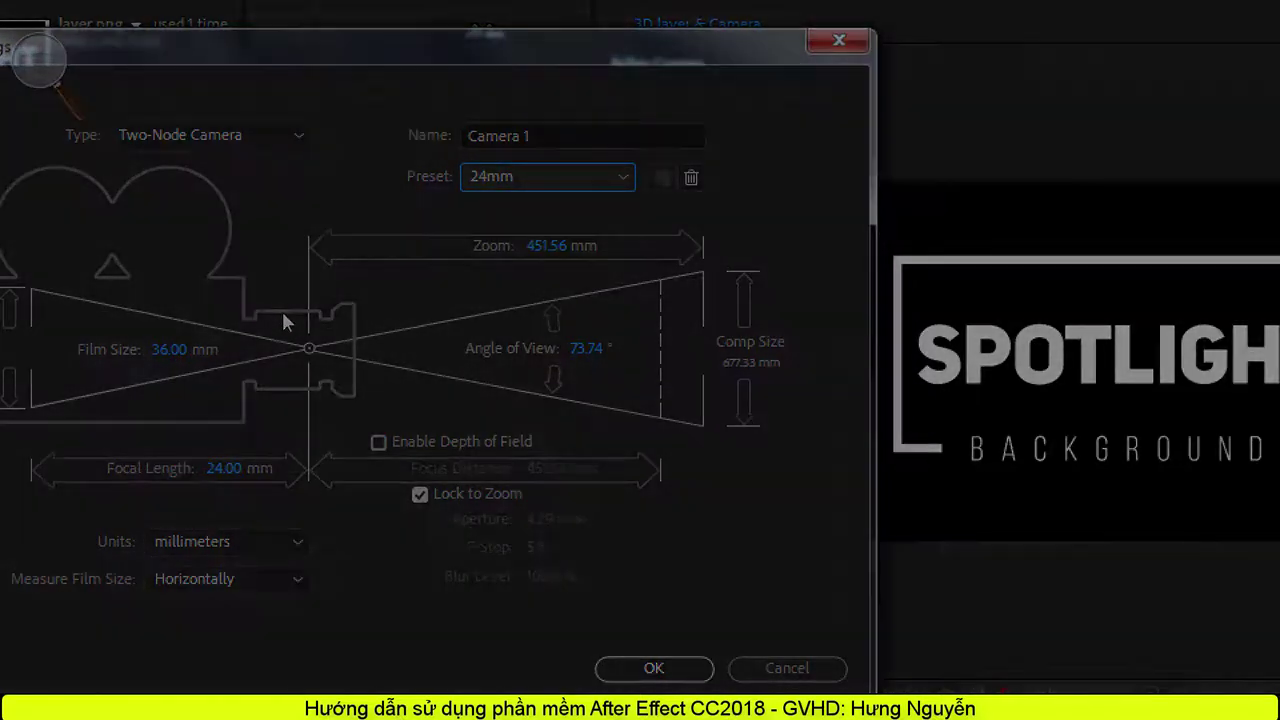
pyautogui.press('Return')
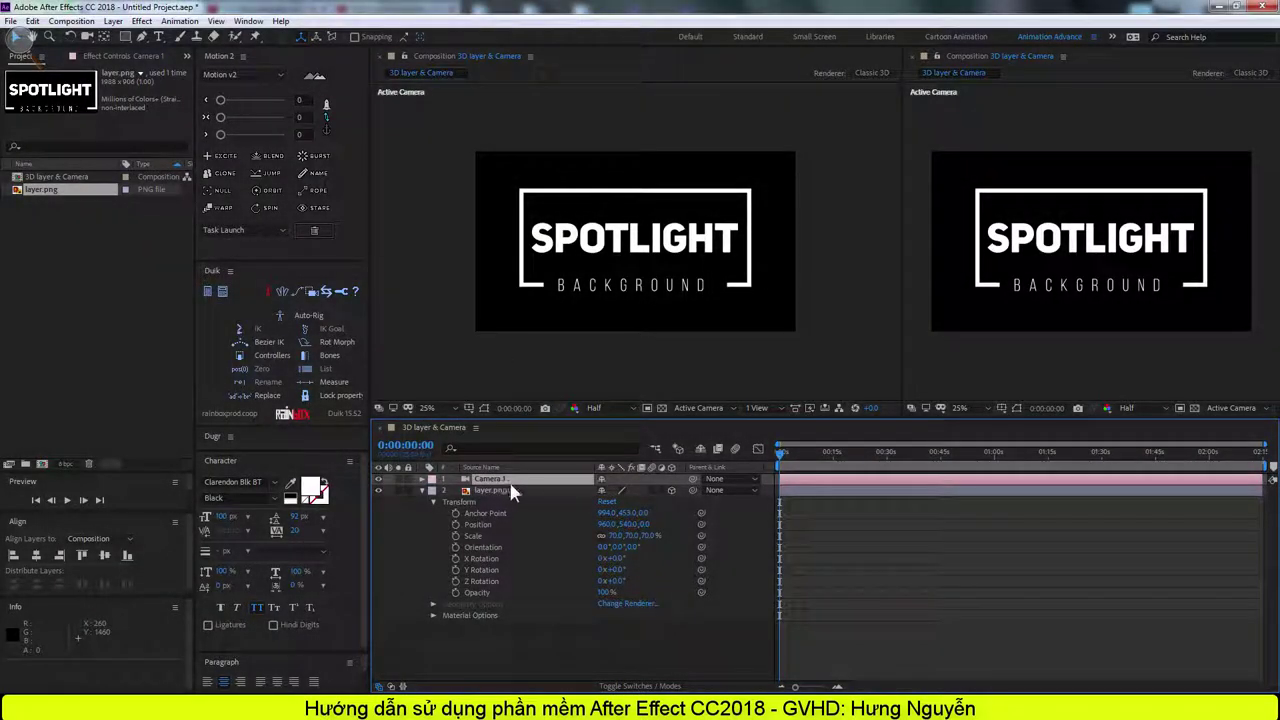
# Switch to the Orbit Camera tool and orbit the camera around the logo.
pyautogui.click(87, 37)
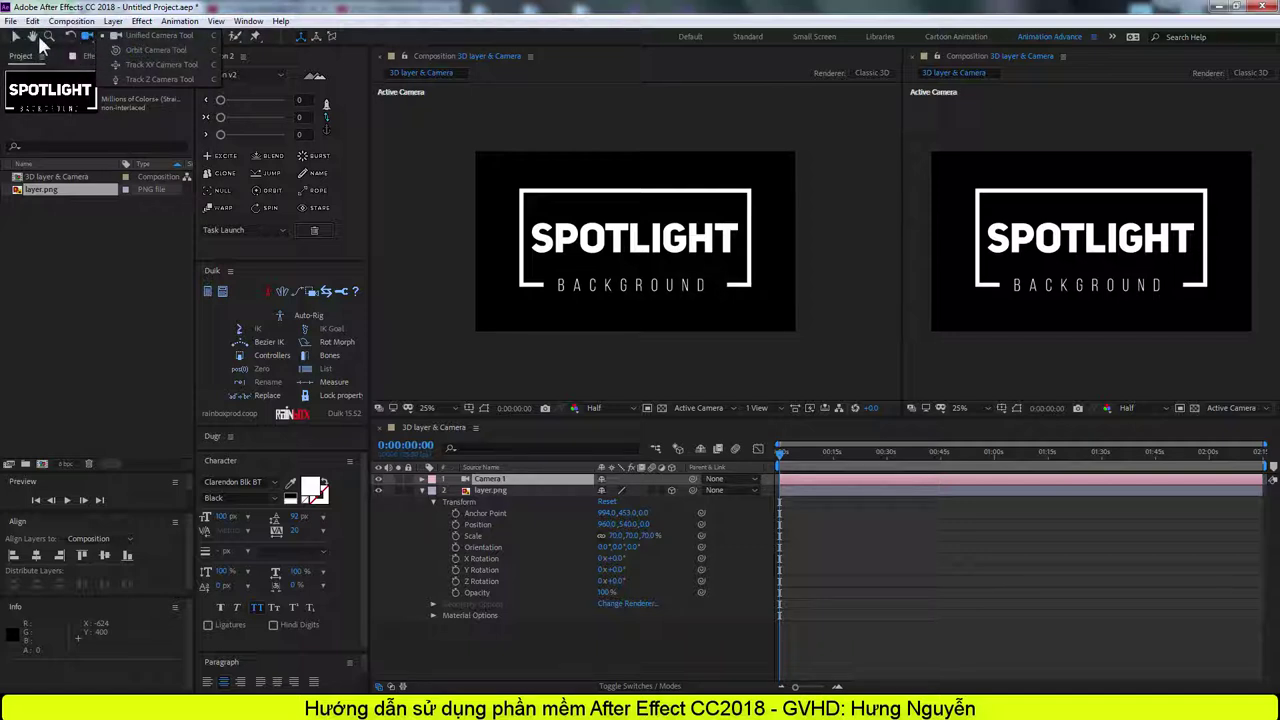
pyautogui.click(32, 38)
pyautogui.click(66, 34)
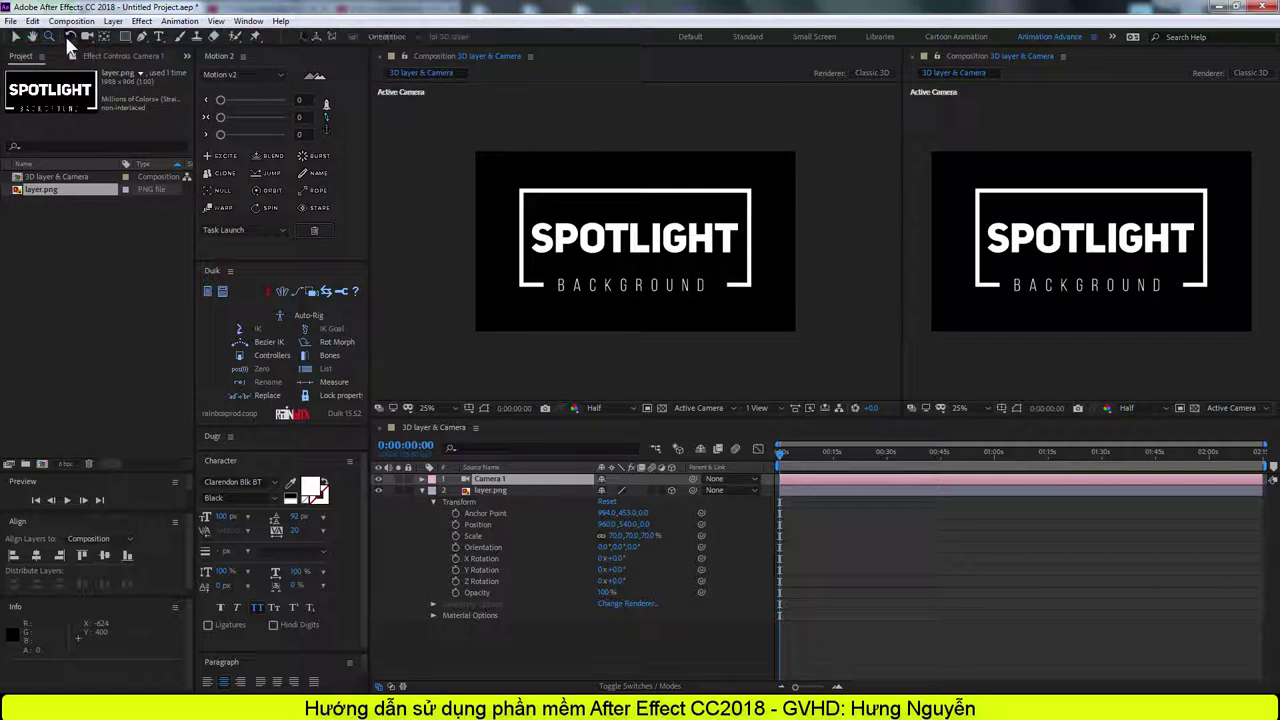
pyautogui.click(87, 35)
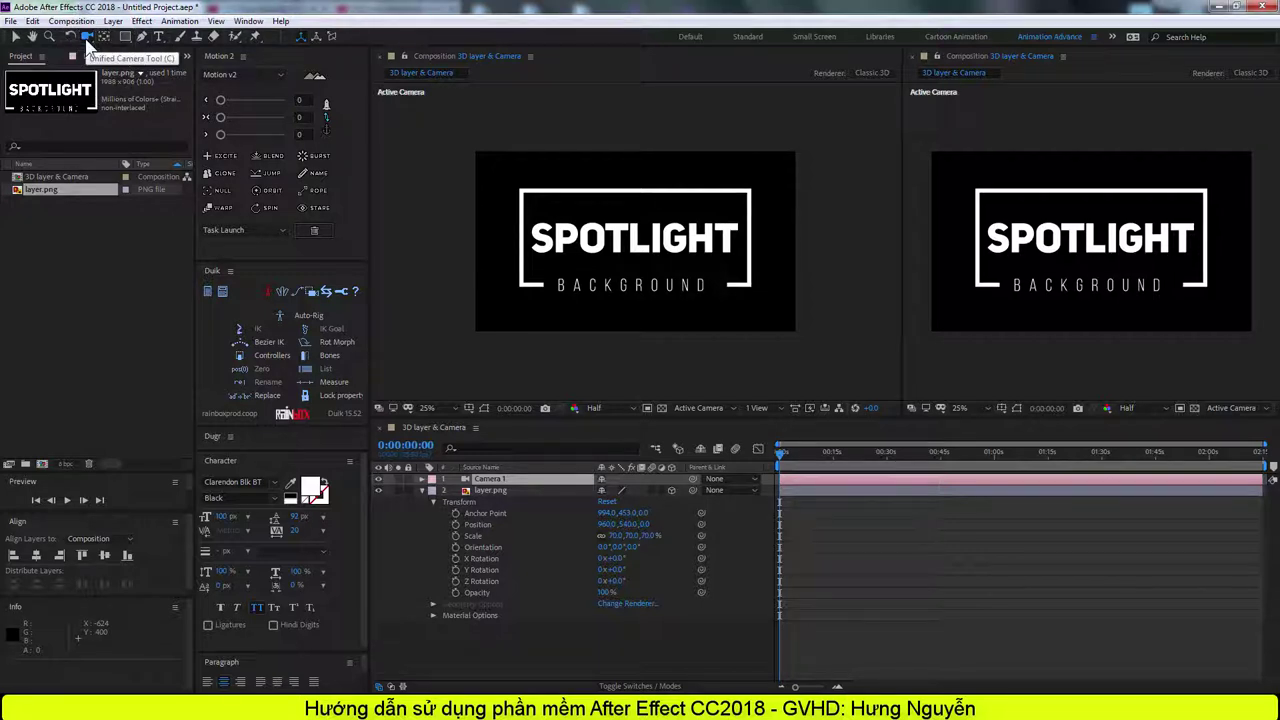
pyautogui.moveTo(617, 245)
pyautogui.mouseDown()
pyautogui.moveTo(659, 242)
pyautogui.moveTo(565, 241)
pyautogui.mouseUp()
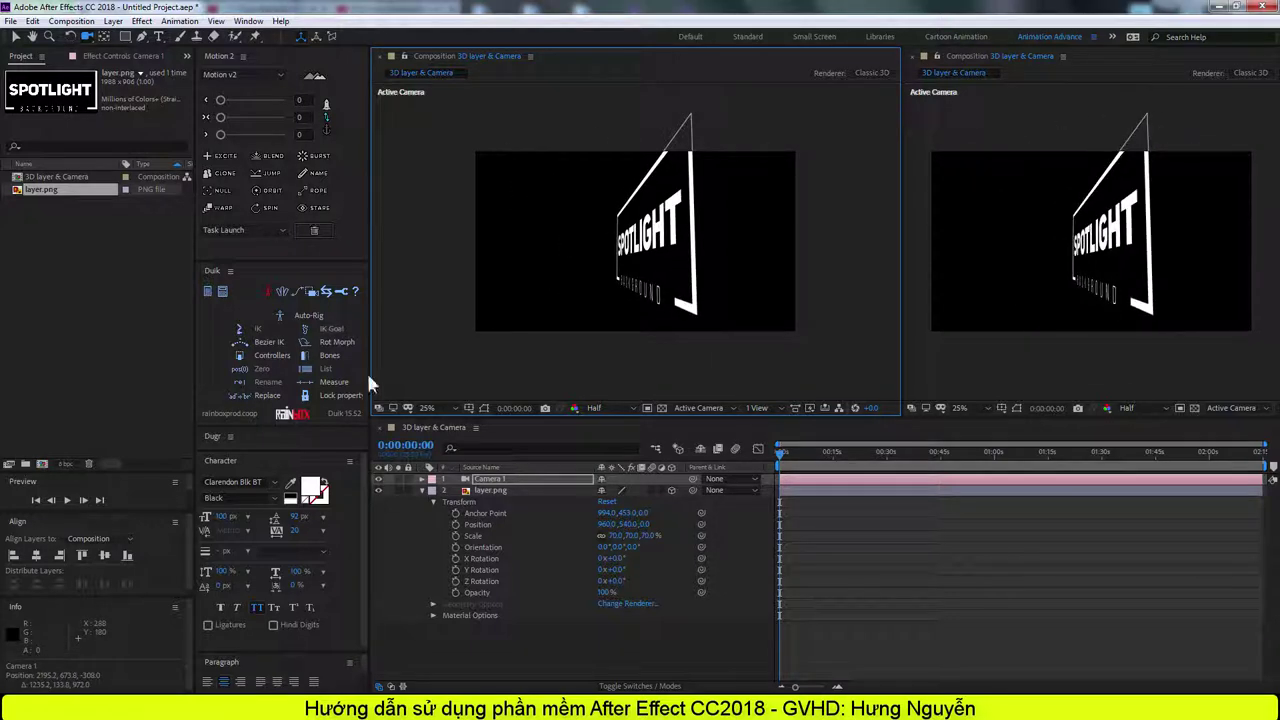
# Reset Camera 1's Transform to defaults and collapse the logo layer's properties.
pyautogui.click(606, 501)
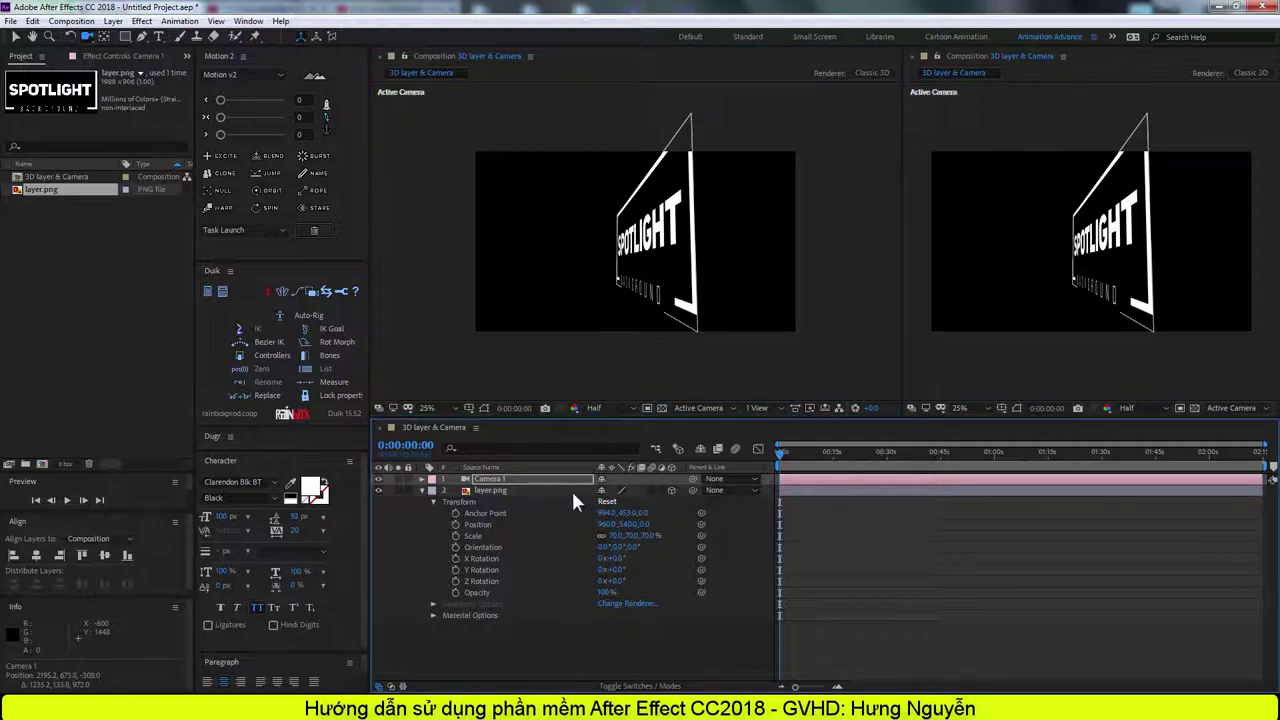
pyautogui.click(423, 480)
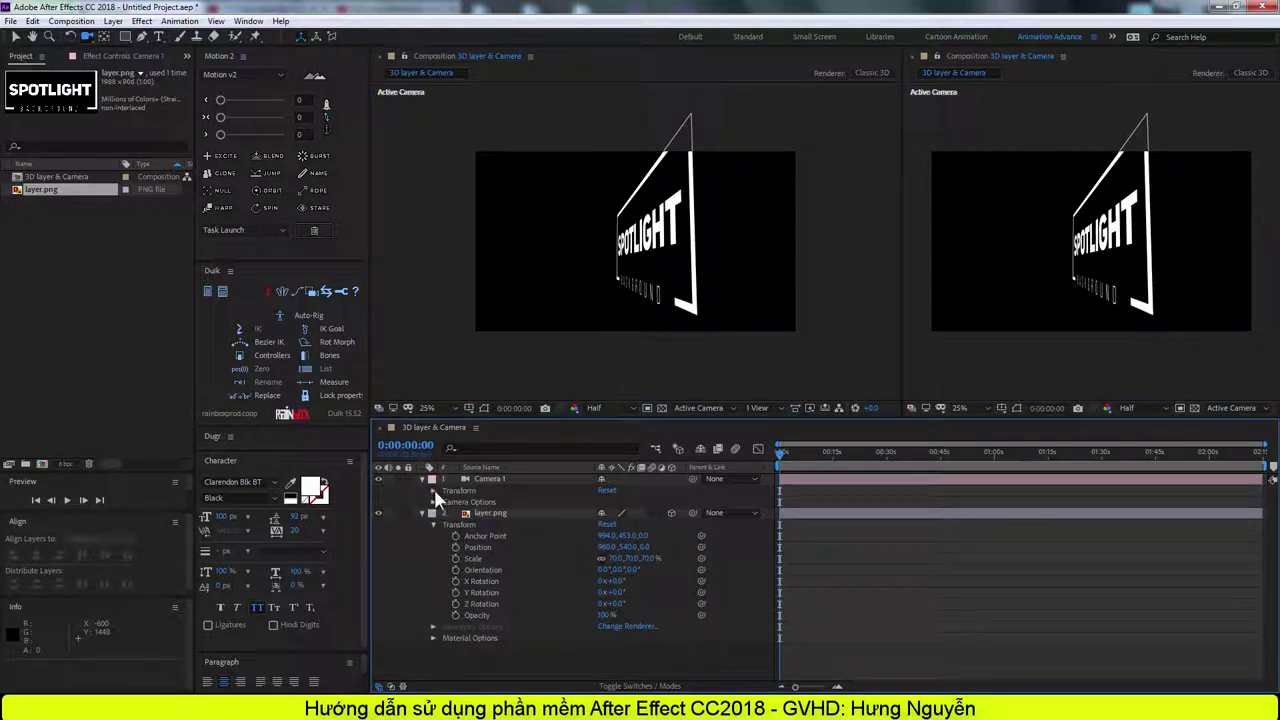
pyautogui.click(613, 490)
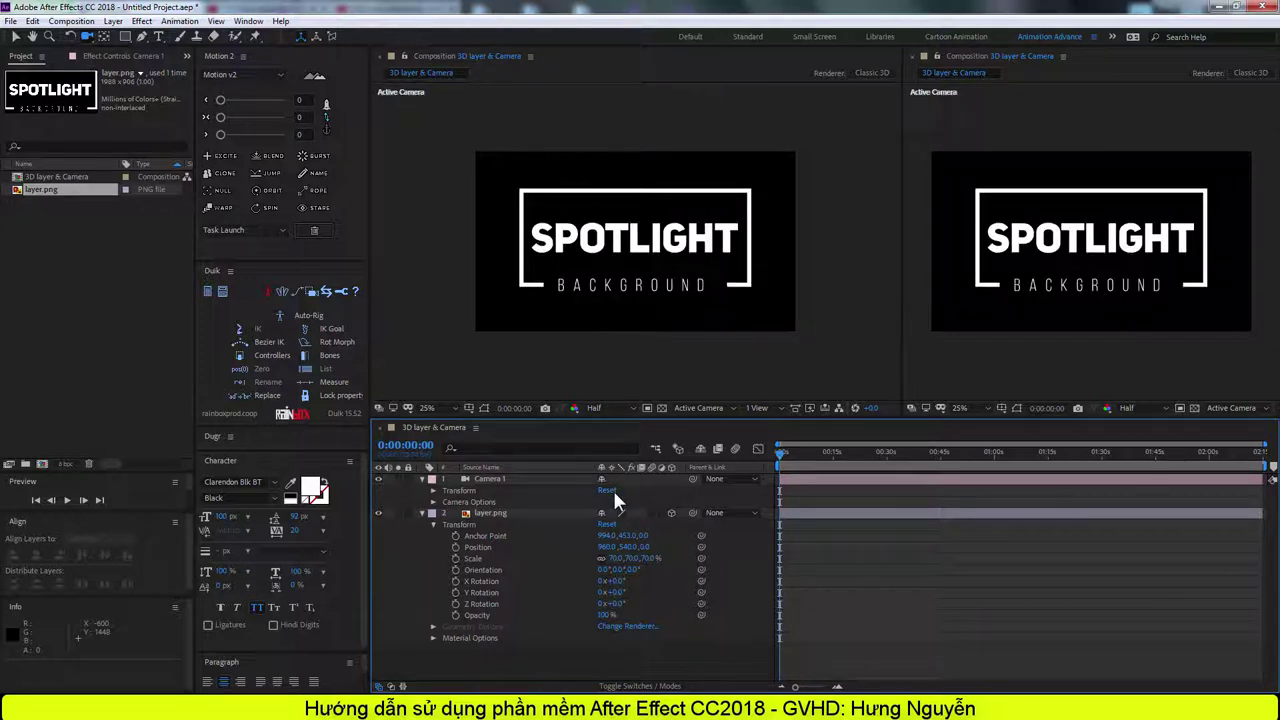
pyautogui.click(422, 512)
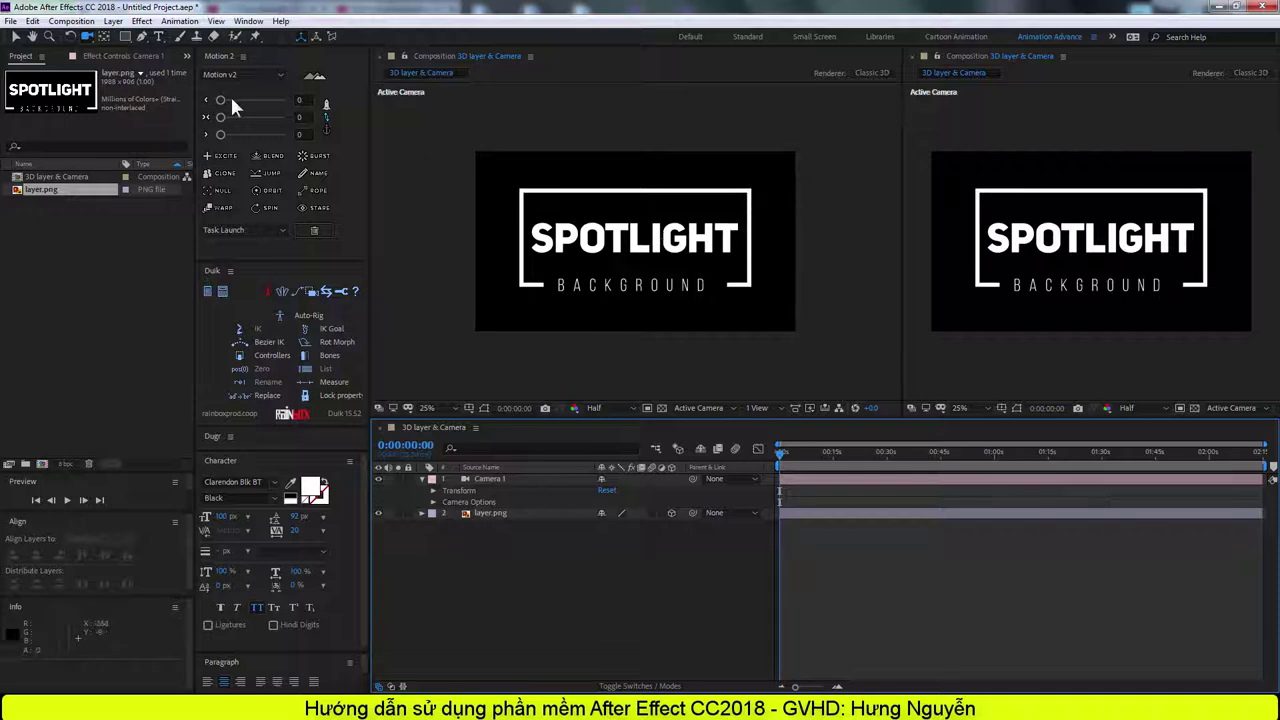
pyautogui.moveTo(87, 38); pyautogui.dragTo(133, 45)
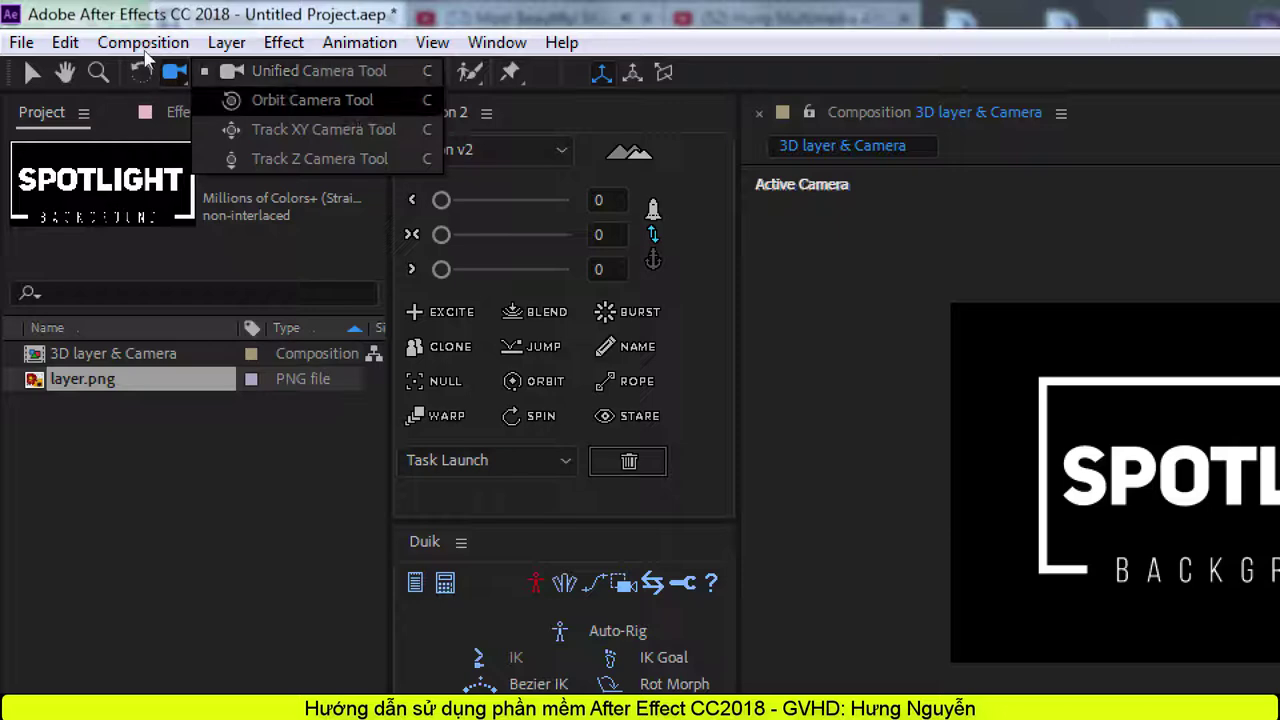
pyautogui.moveTo(145, 58); pyautogui.dragTo(148, 50)
pyautogui.moveTo(749, 255)
pyautogui.mouseDown()
pyautogui.moveTo(734, 227)
pyautogui.moveTo(758, 240)
pyautogui.mouseUp()
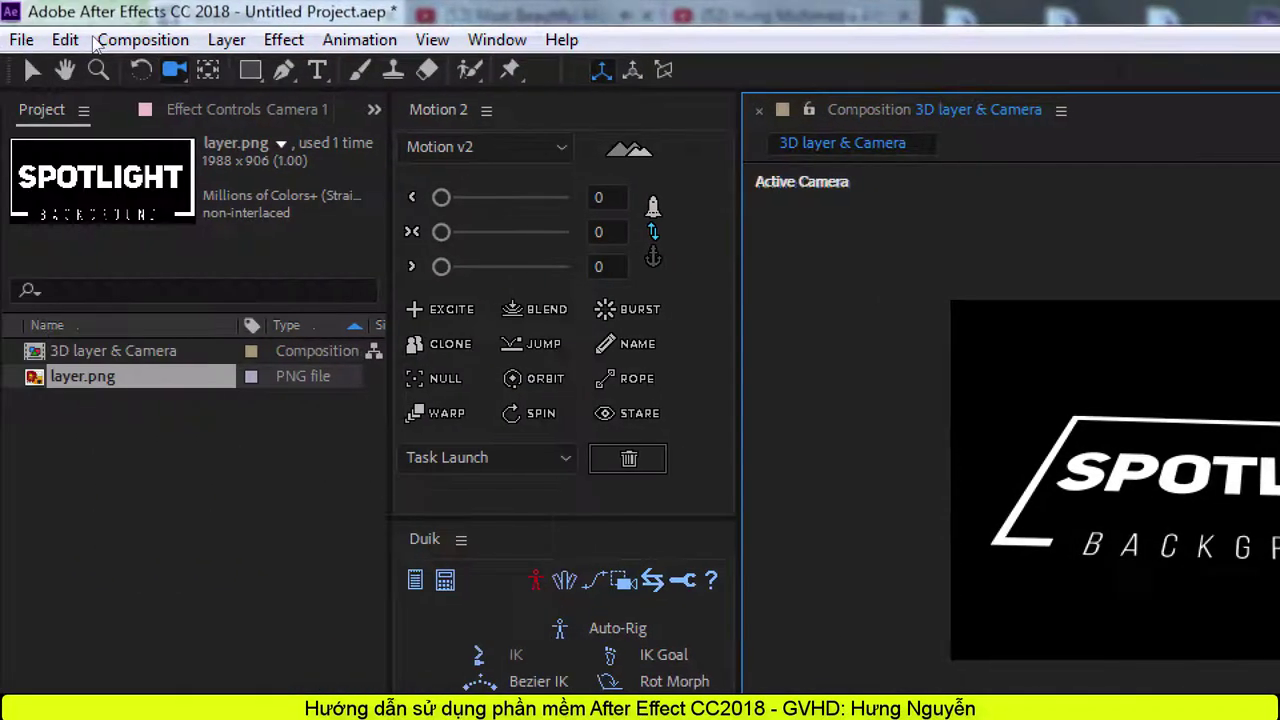
pyautogui.moveTo(173, 69); pyautogui.dragTo(280, 97)
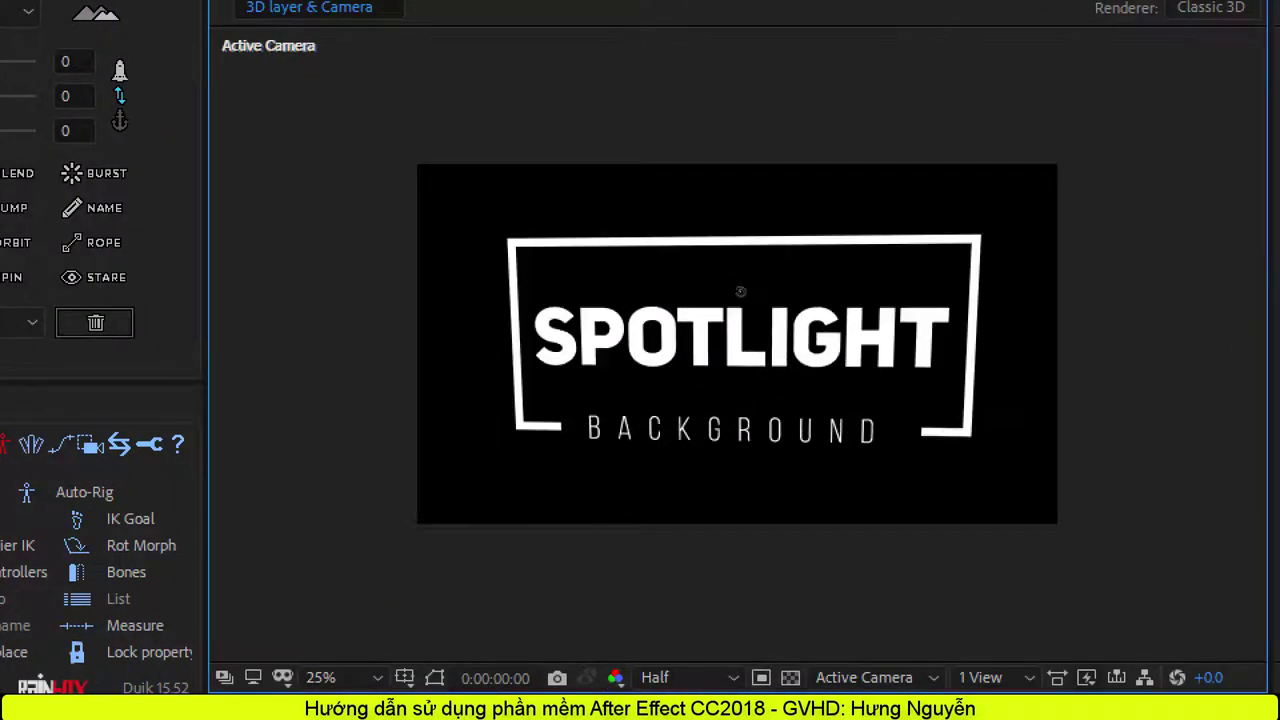
pyautogui.moveTo(740, 291); pyautogui.dragTo(763, 277)
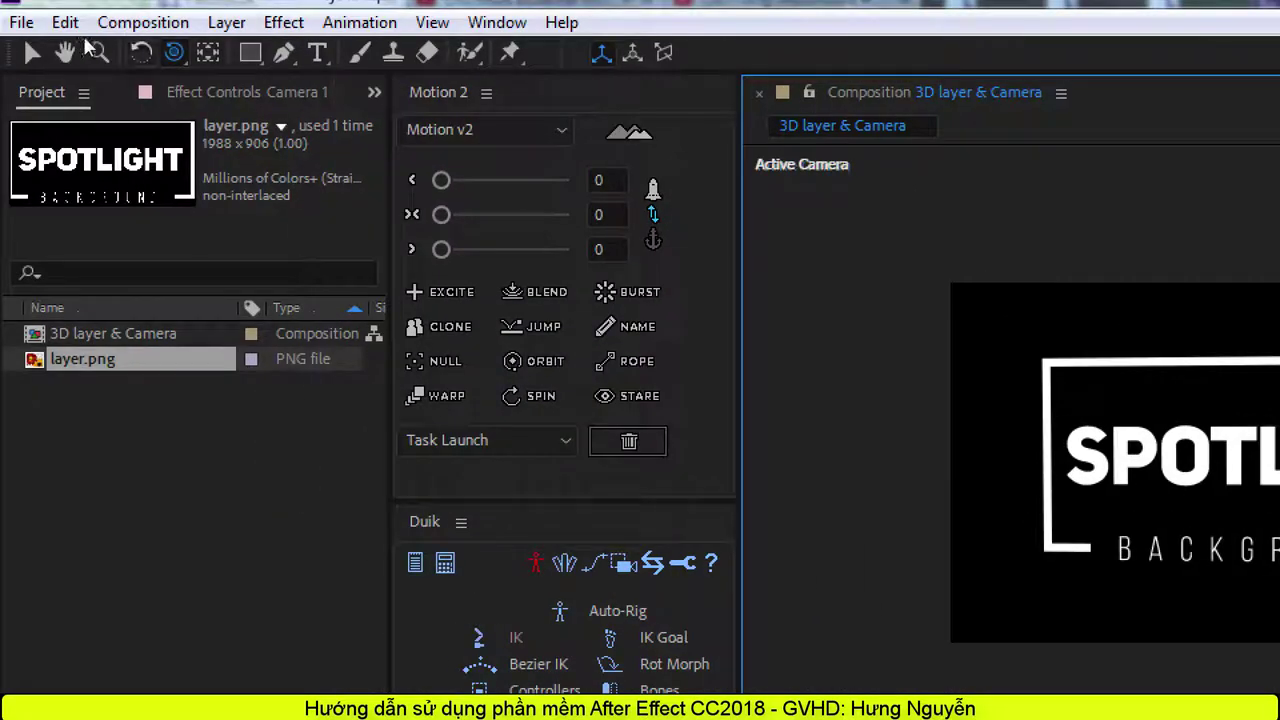
pyautogui.moveTo(173, 52); pyautogui.dragTo(115, 88)
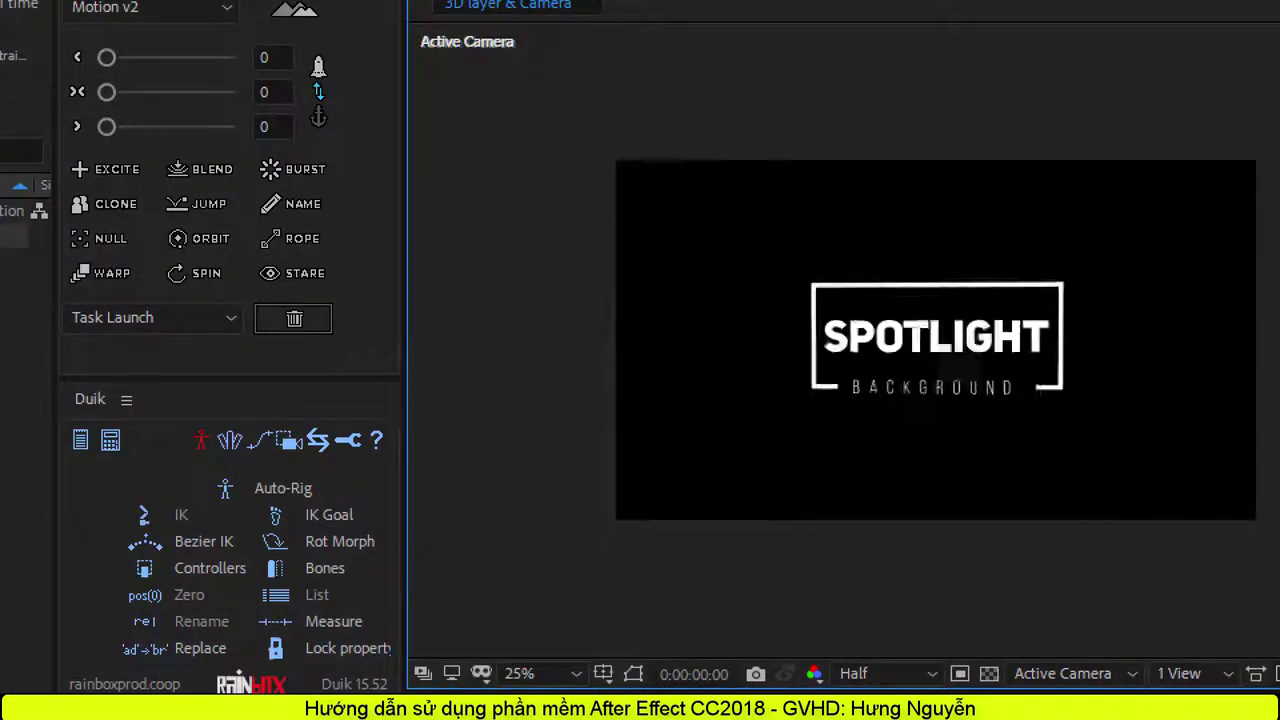
pyautogui.moveTo(603, 237); pyautogui.dragTo(580, 128)
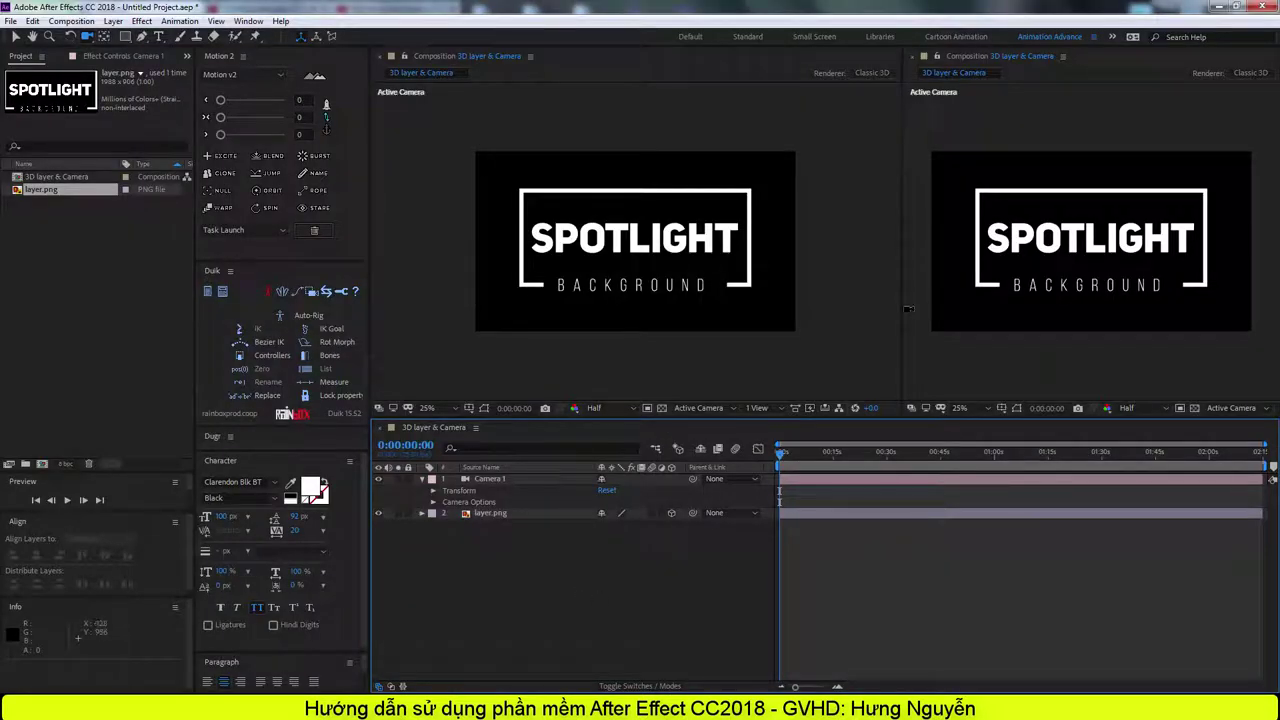
pyautogui.press('.')
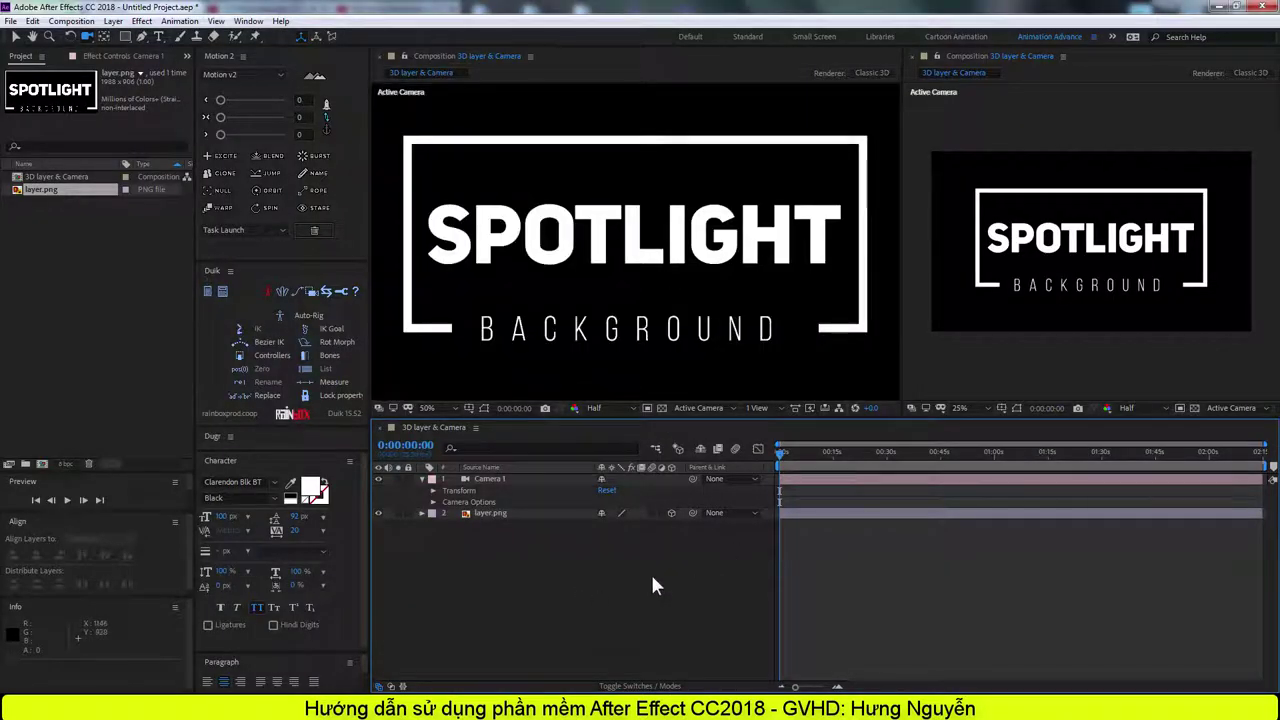
# Set layer.png's Scale to 600%.
pyautogui.click(422, 513)
pyautogui.press('s')
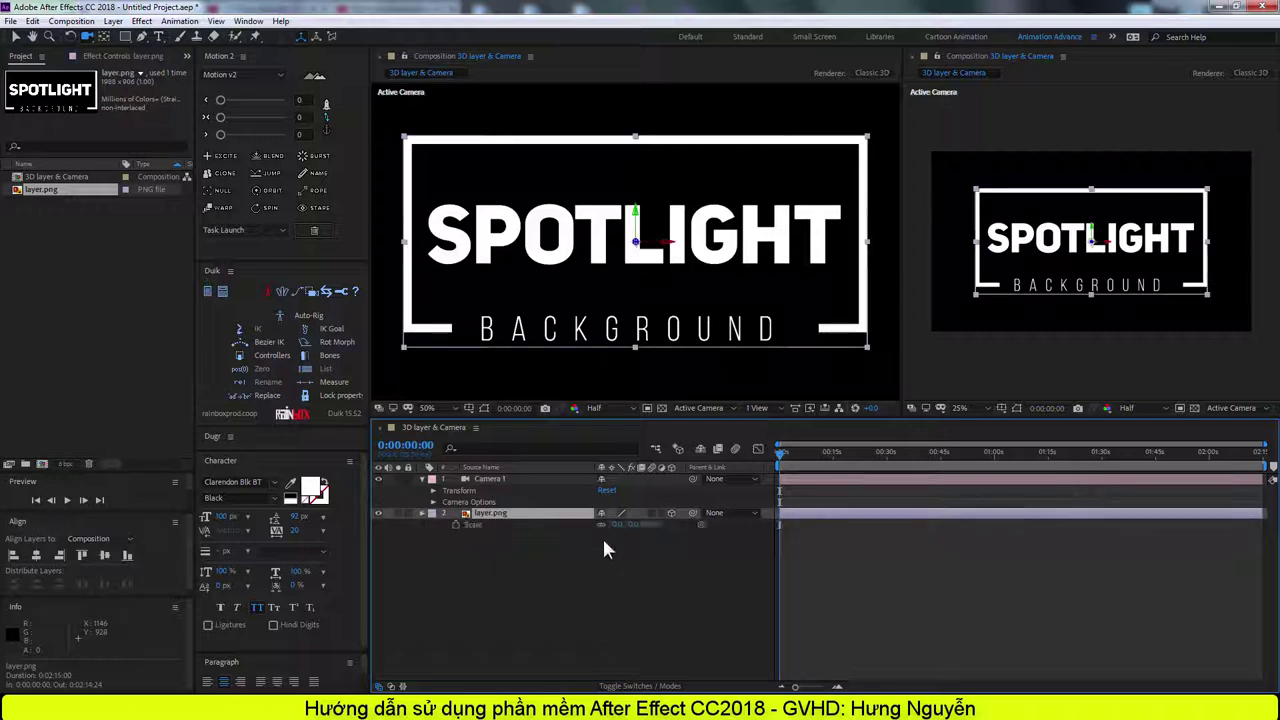
pyautogui.click(650, 524)
pyautogui.write('600')
pyautogui.press('Return')
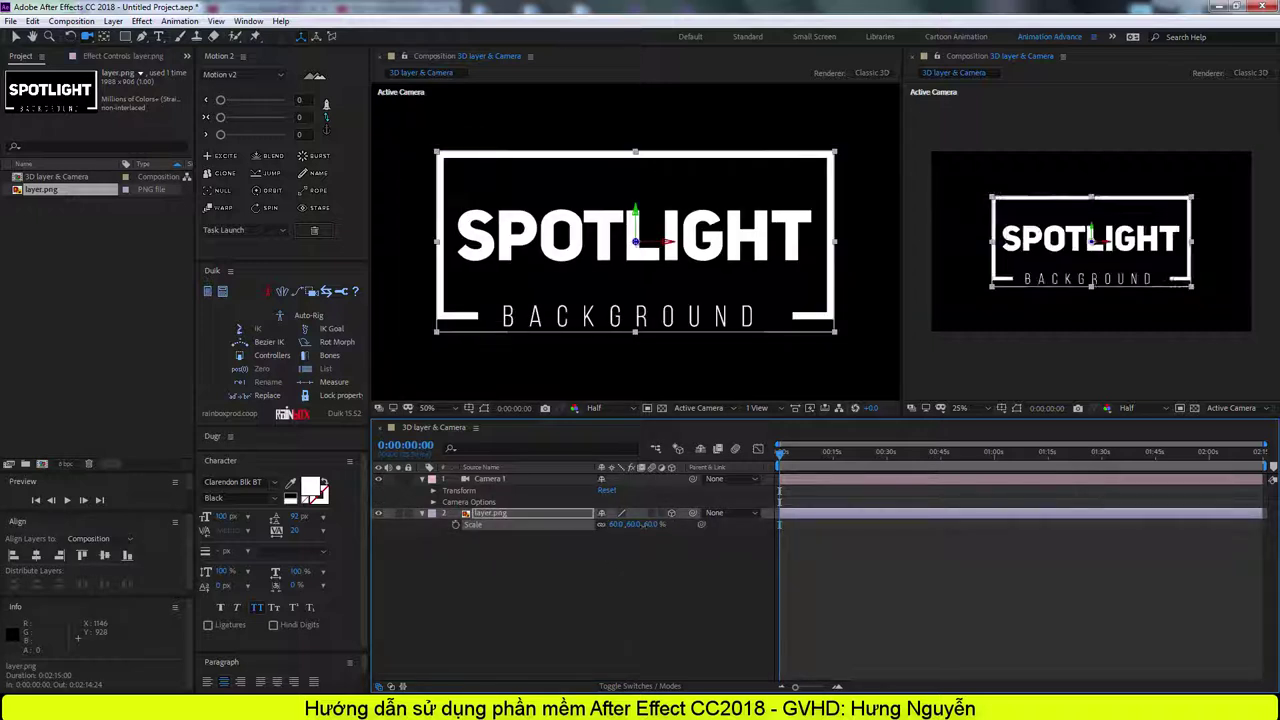
pyautogui.click(606, 609)
pyautogui.scroll(-2, 624, 317)
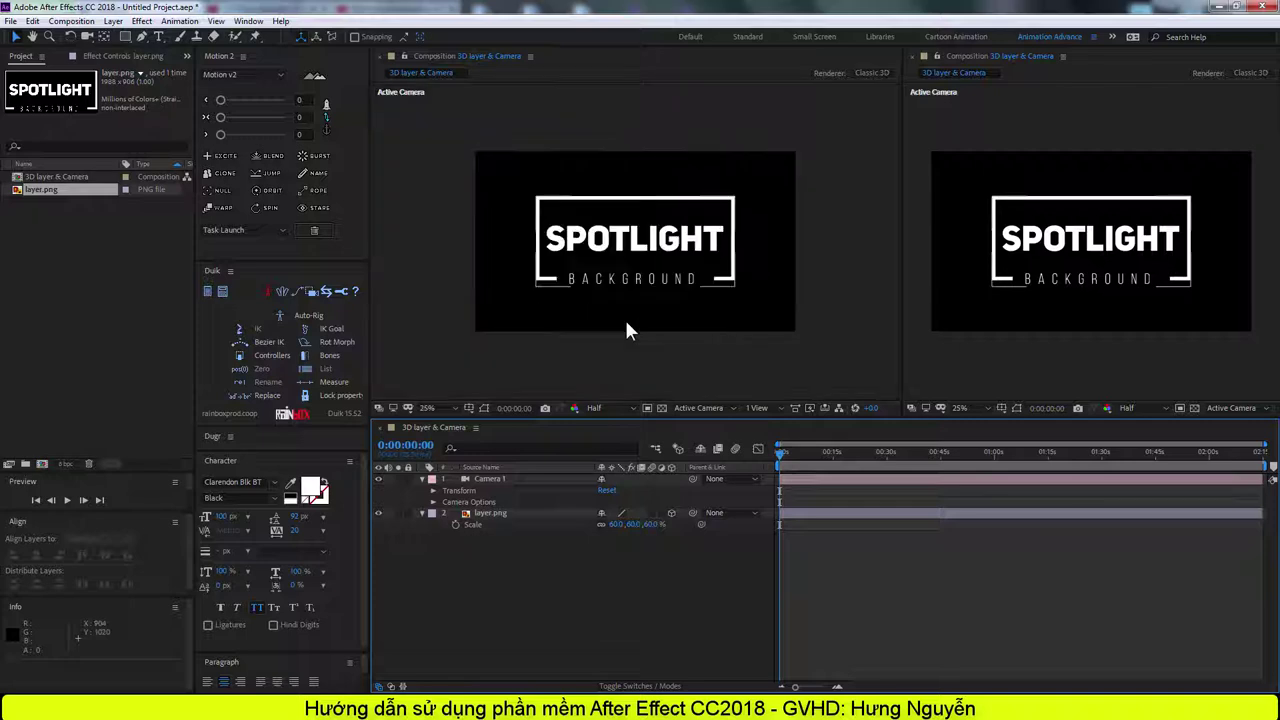
# Set up a new white 1920×1080 solid named Grid.
pyautogui.click(113, 21)
pyautogui.moveTo(140, 30)
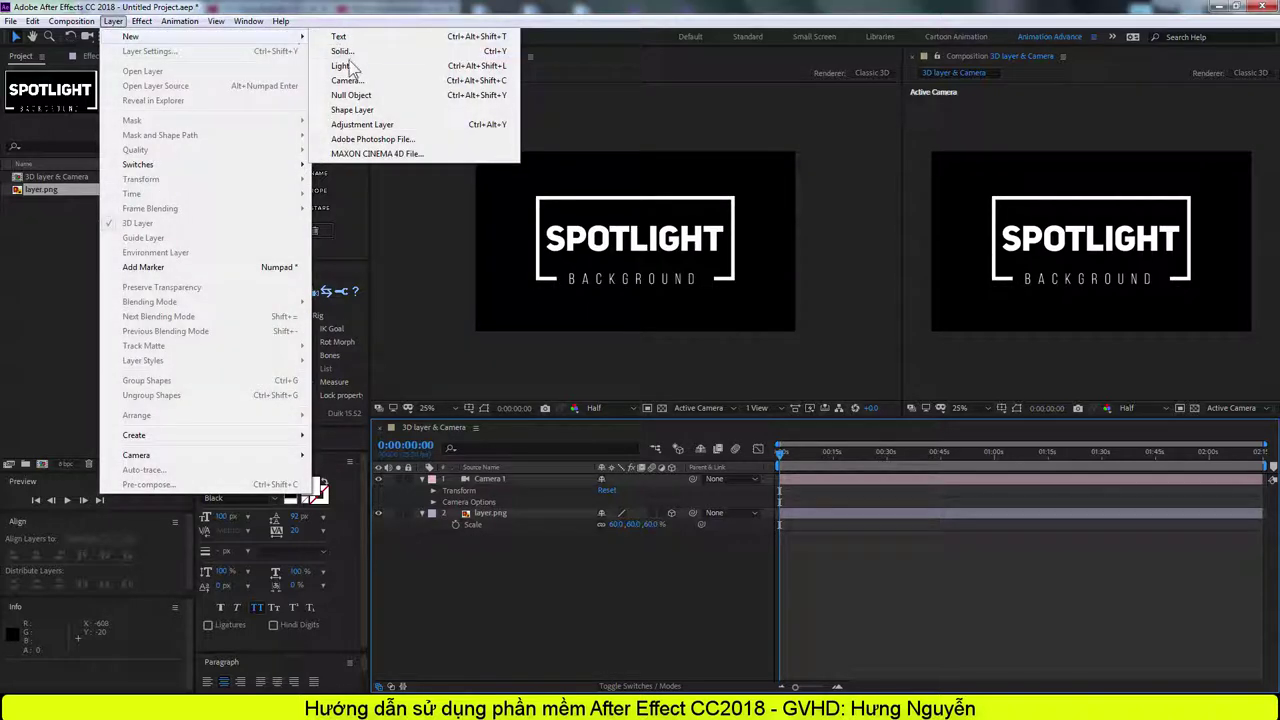
pyautogui.click(345, 52)
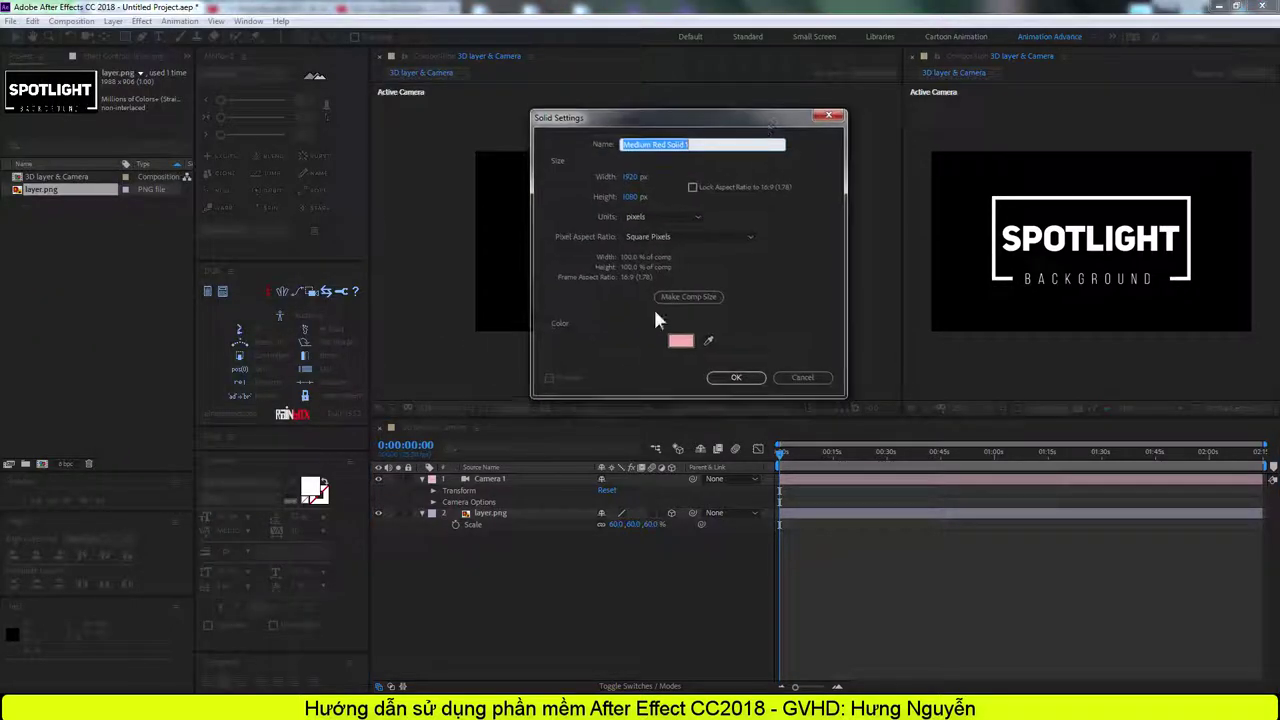
pyautogui.click(679, 343)
pyautogui.click(19, 33)
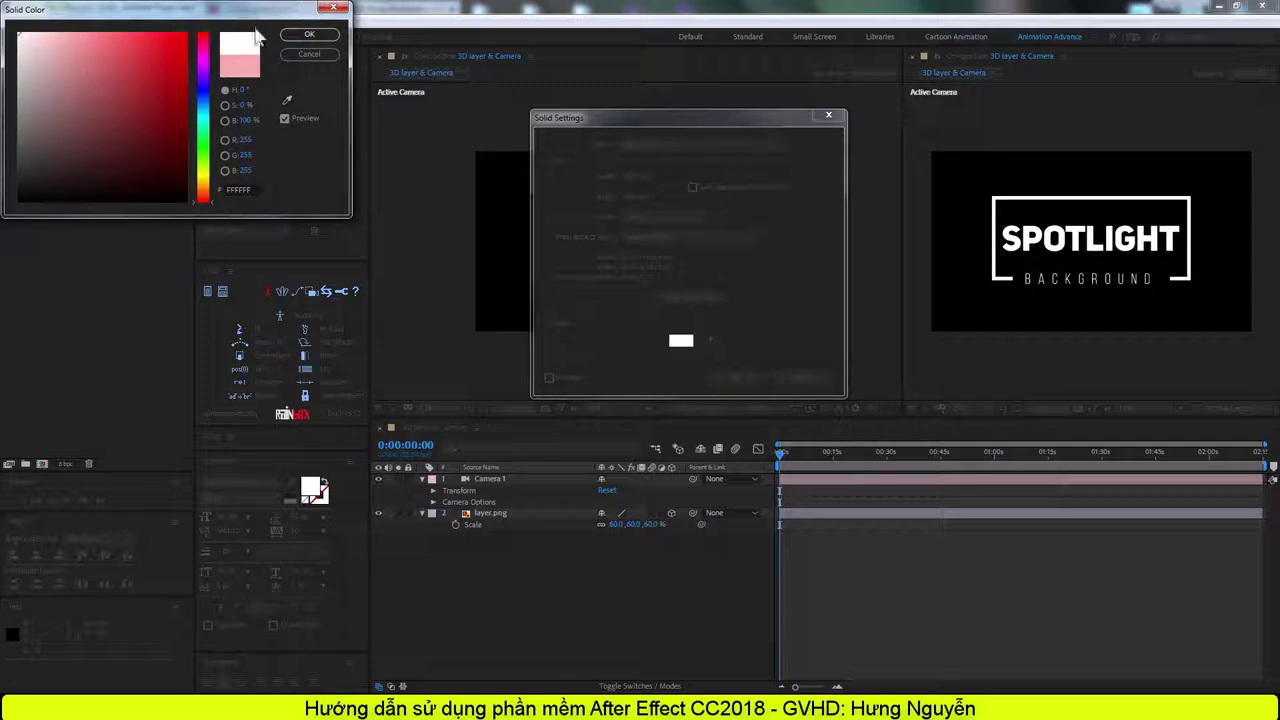
pyautogui.click(311, 35)
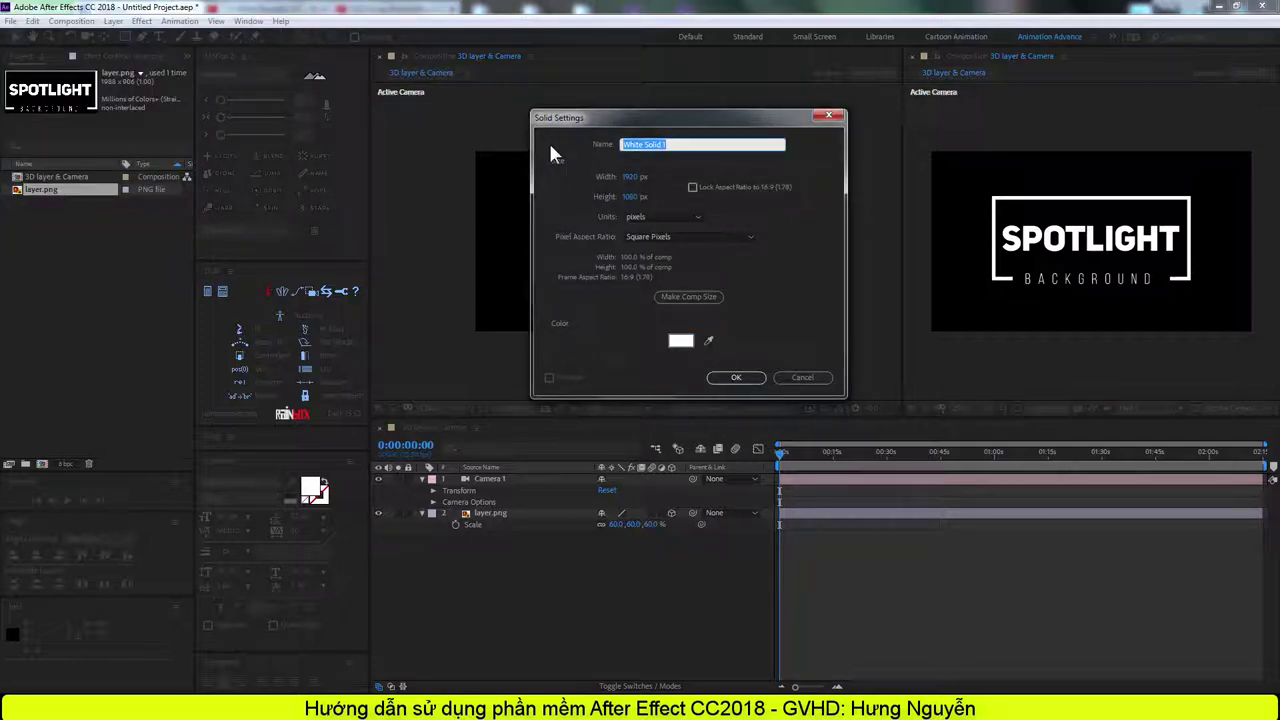
pyautogui.write('Grid')
# Create the Grid solid and apply the Grid effect with Size From set to Width Slider.
pyautogui.click(736, 378)
pyautogui.rightClick(682, 188)
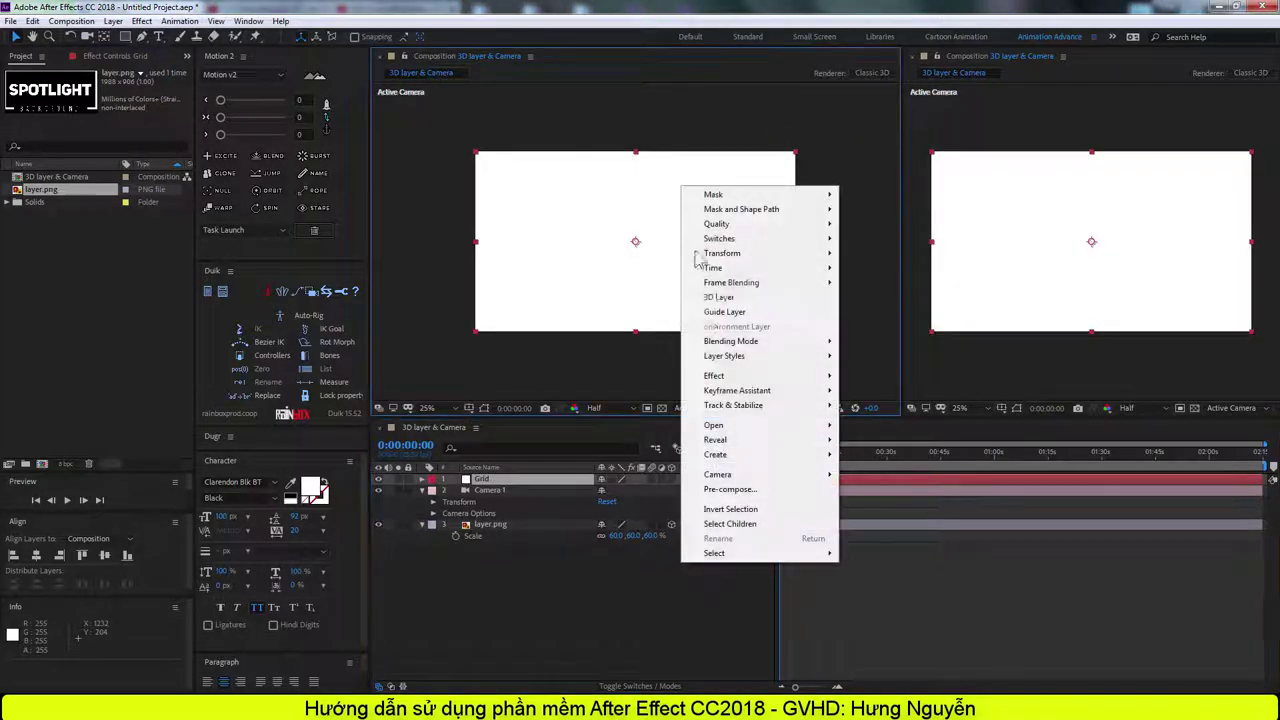
pyautogui.moveTo(730, 376)
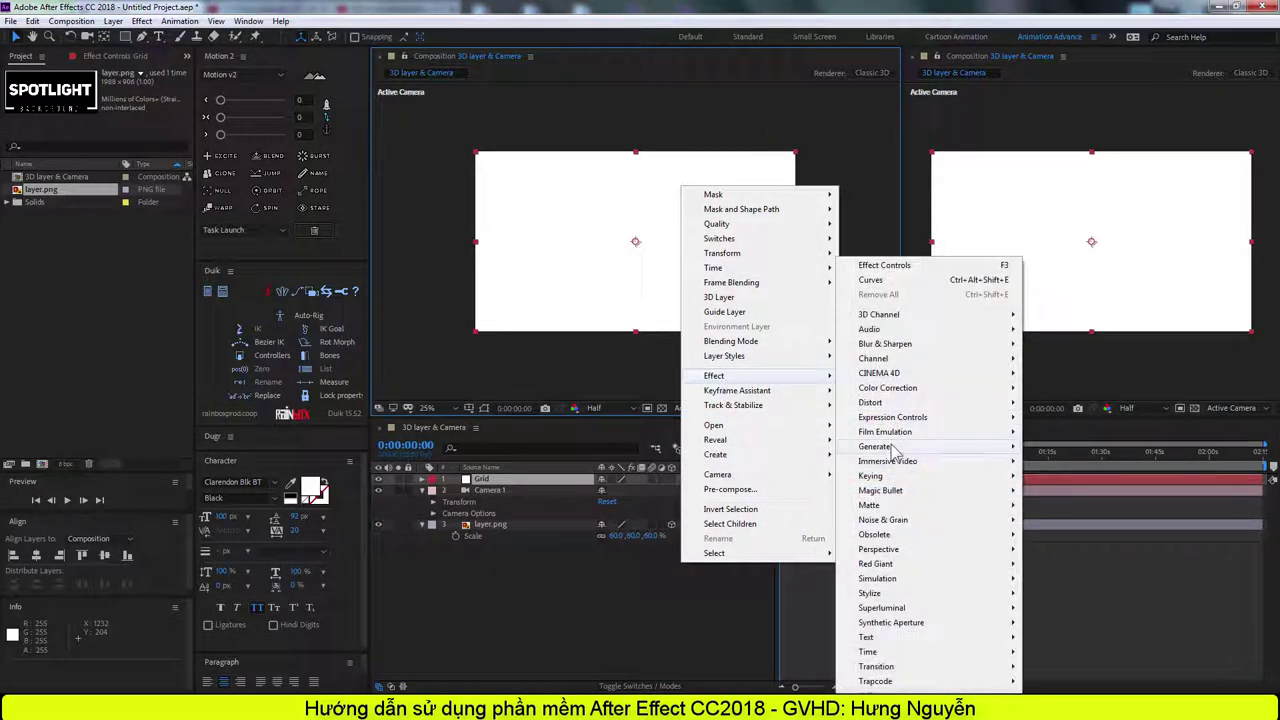
pyautogui.moveTo(893, 448)
pyautogui.click(1058, 344)
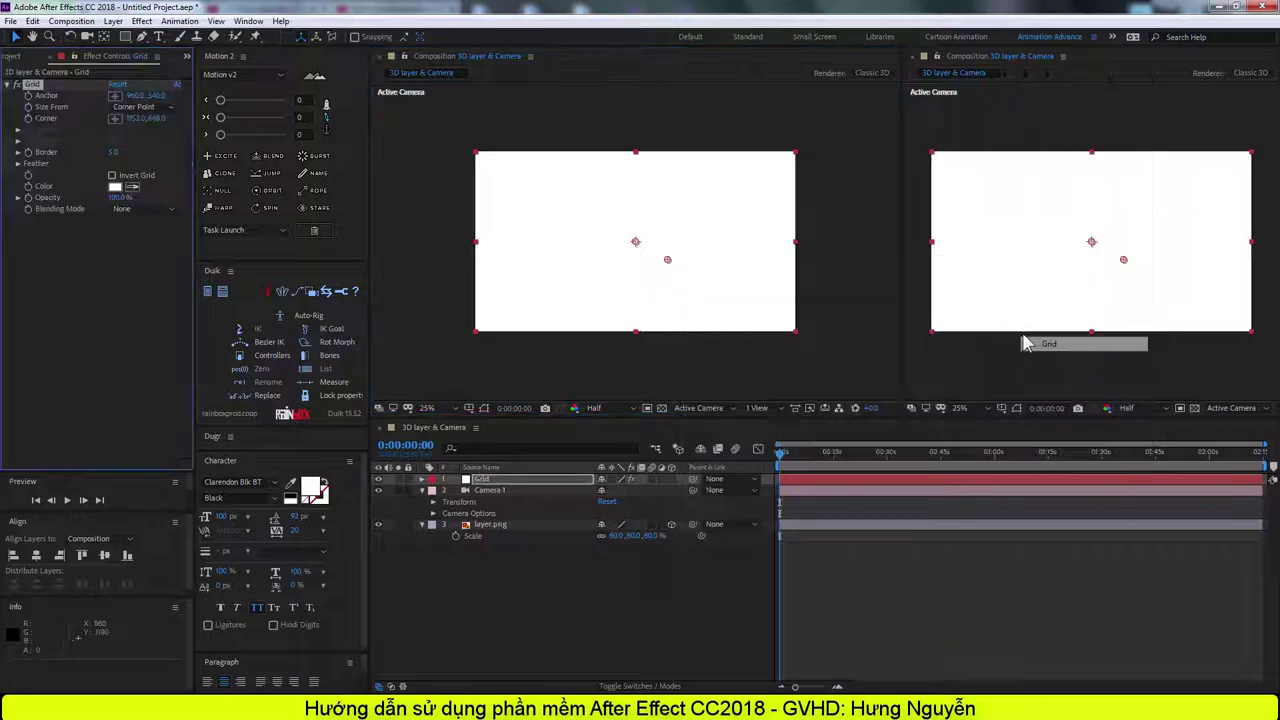
pyautogui.click(142, 106)
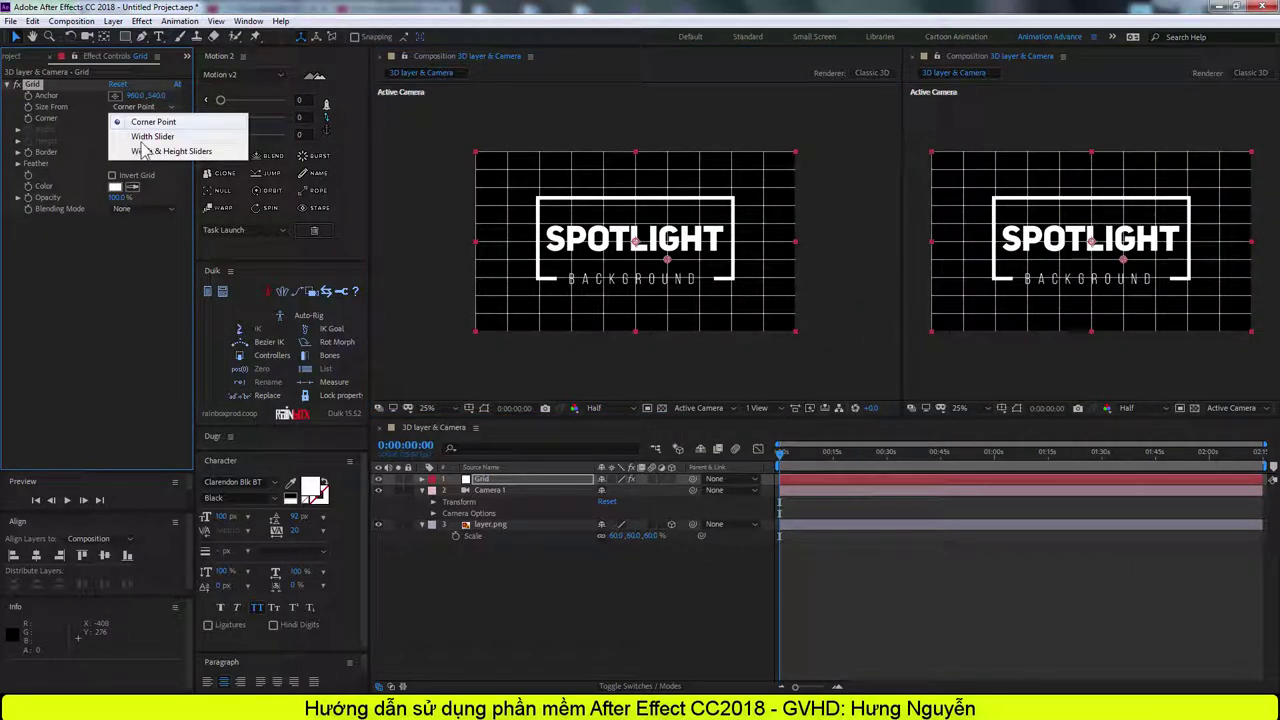
pyautogui.click(148, 137)
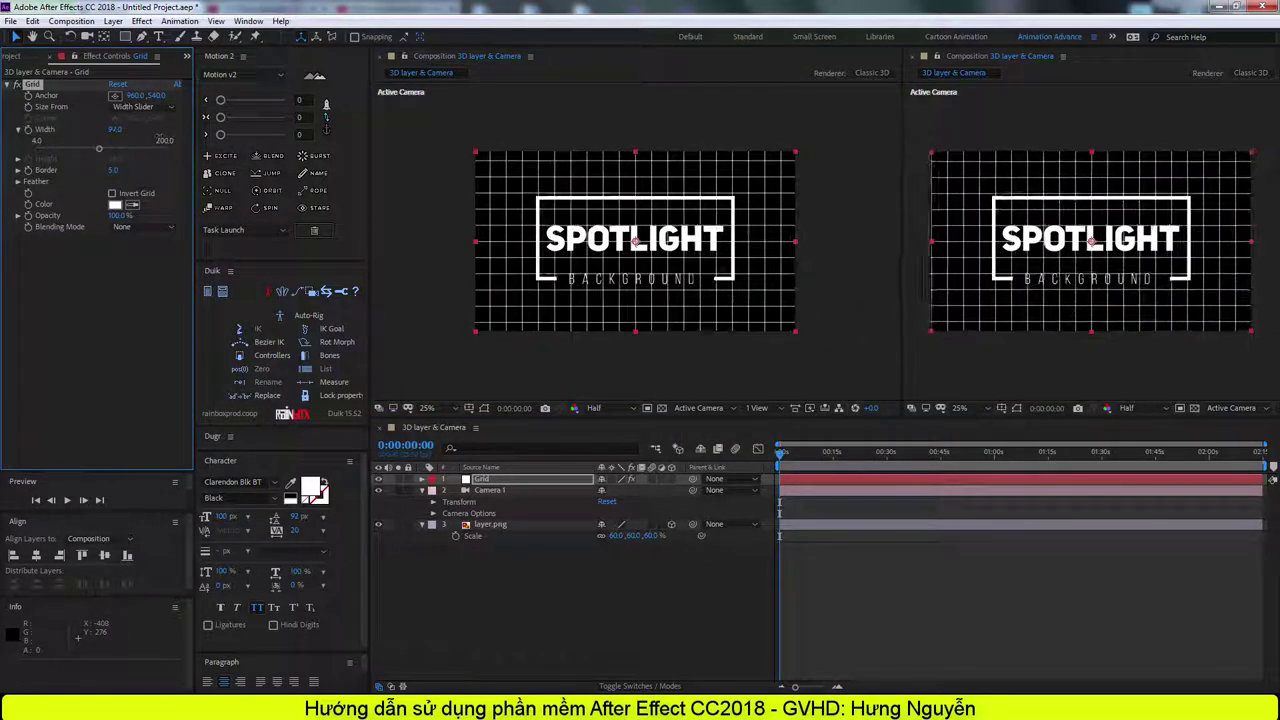
# Set grid width 97, border 5, feather 4, and move Grid below Camera 1.
pyautogui.click(17, 181)
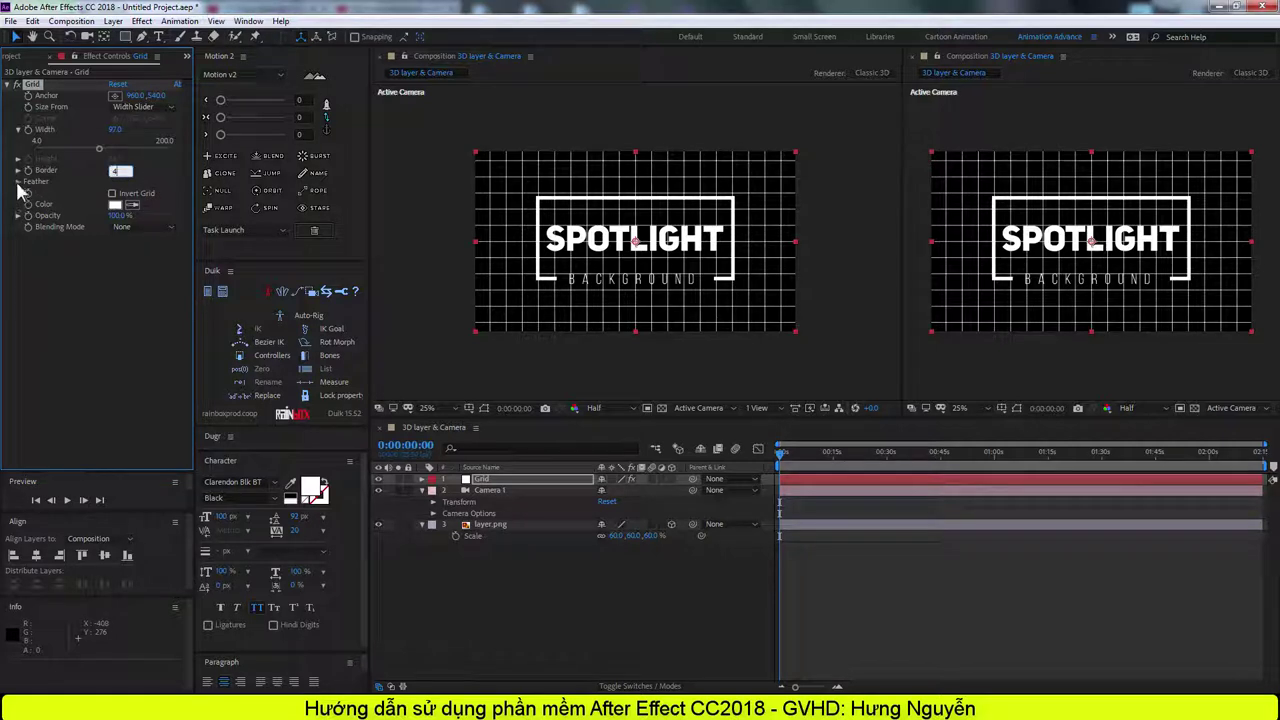
pyautogui.click(107, 255)
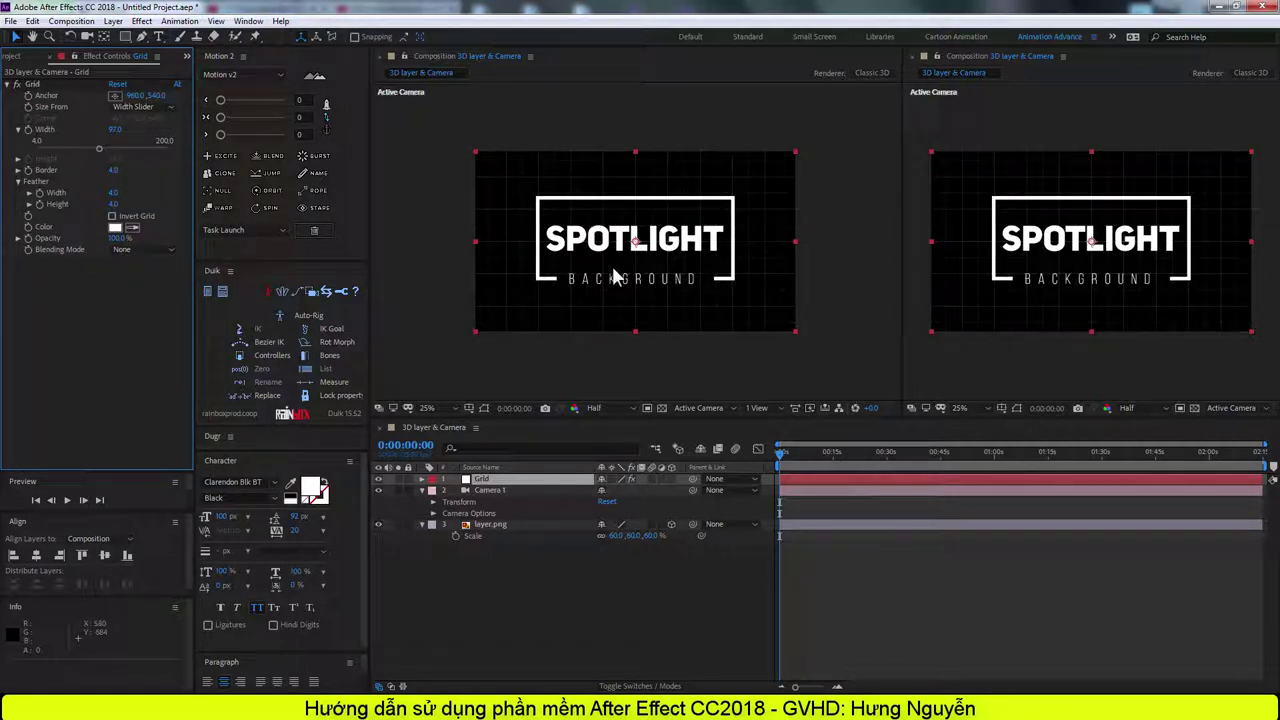
pyautogui.click(820, 250)
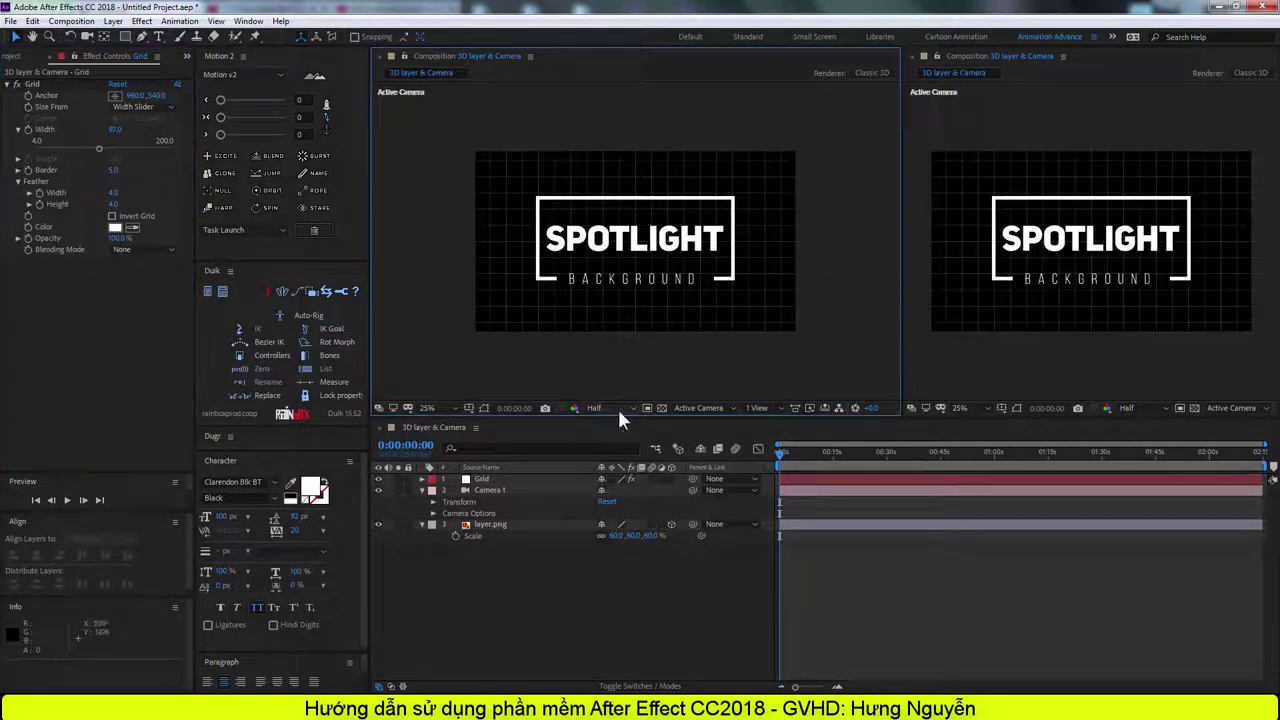
pyautogui.moveTo(485, 479); pyautogui.dragTo(488, 500)
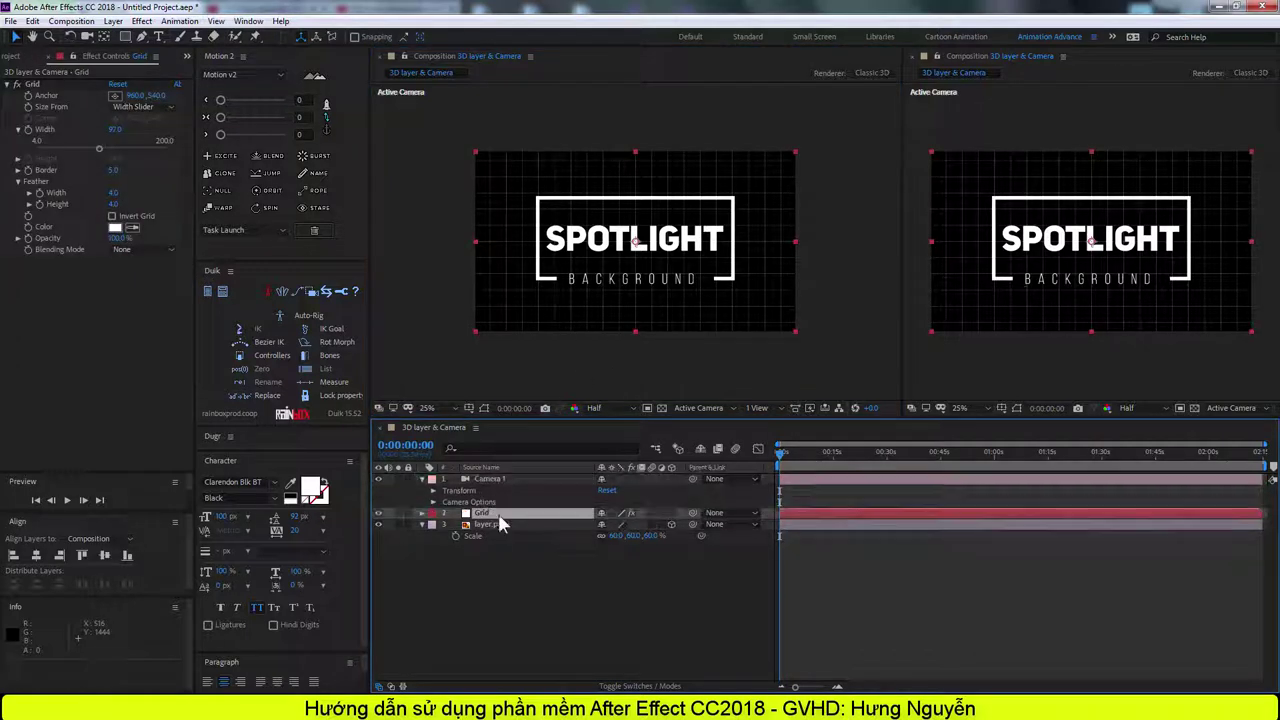
# Make layer.png 3D, test an orbit with Camera 1, then restore the straight-on view.
pyautogui.click(671, 524)
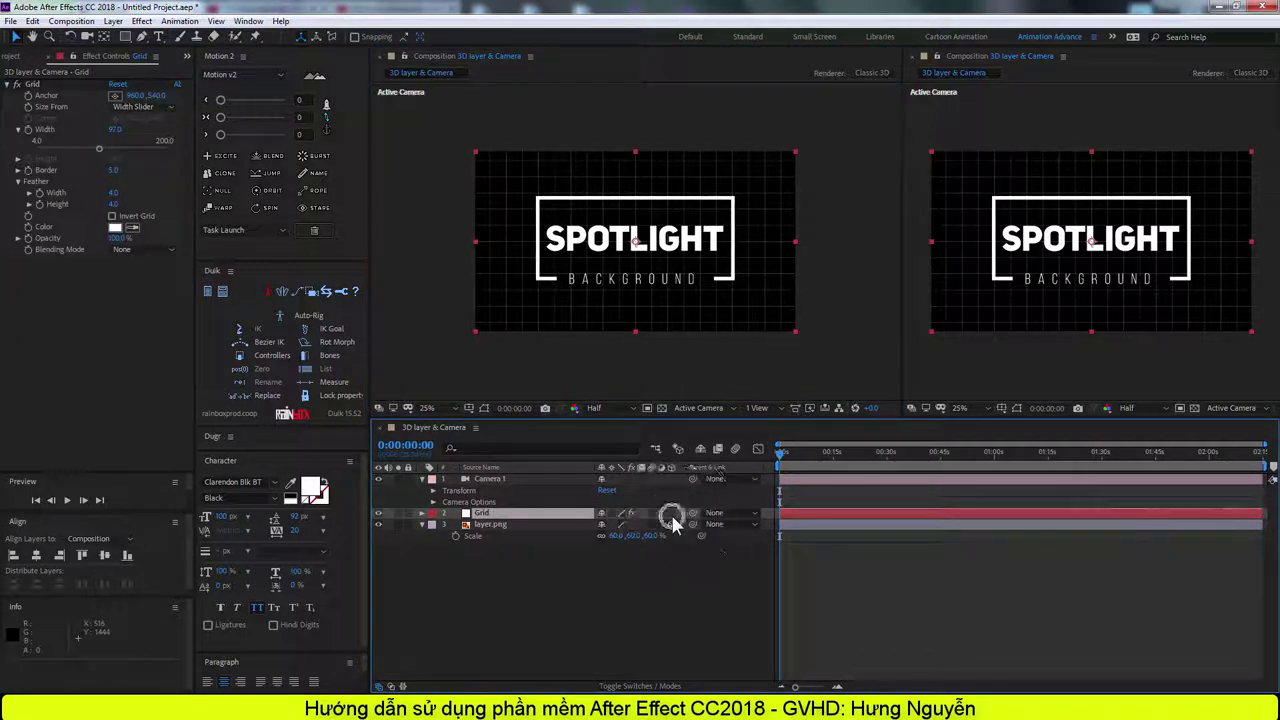
pyautogui.click(422, 524)
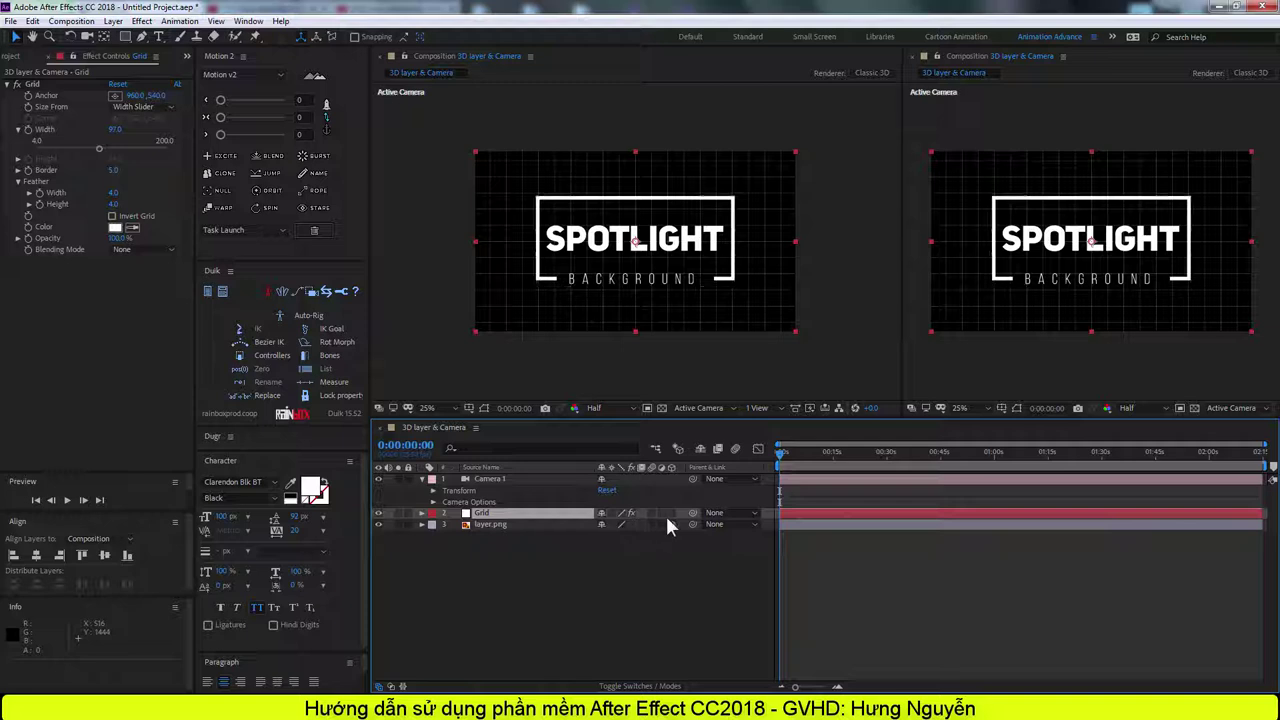
pyautogui.click(544, 479)
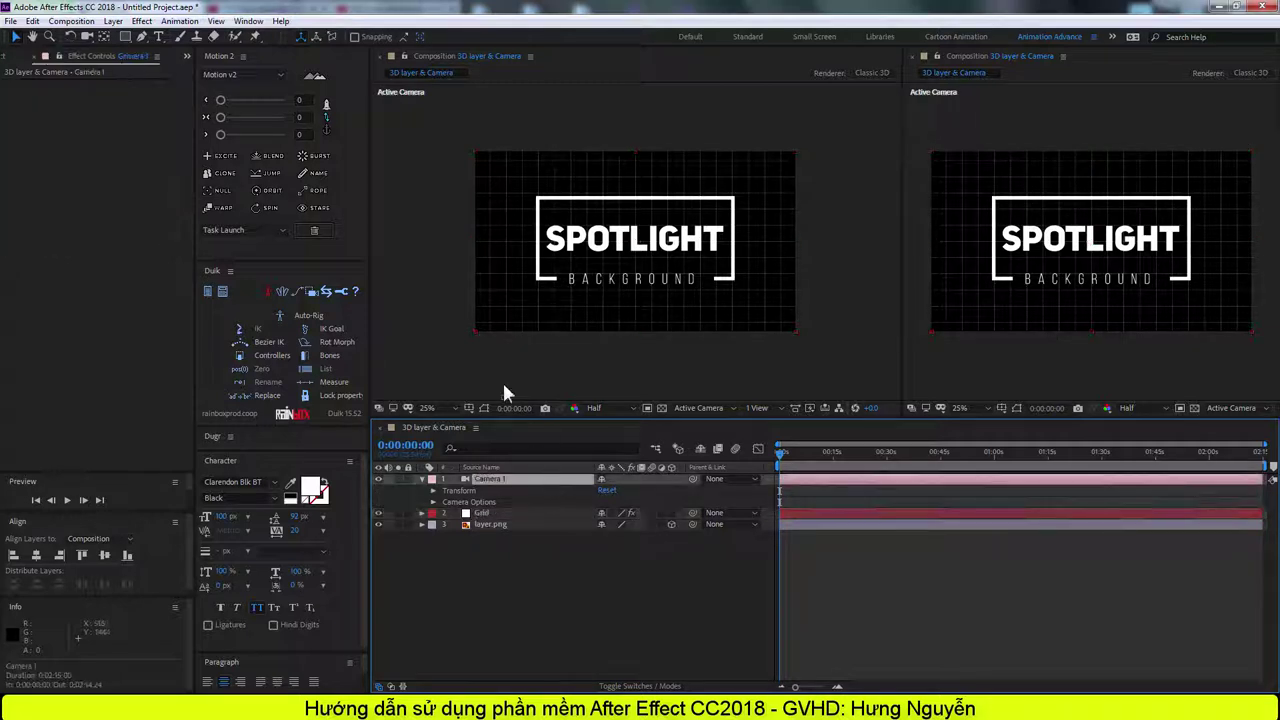
pyautogui.click(87, 36)
pyautogui.moveTo(565, 258)
pyautogui.mouseDown()
pyautogui.moveTo(551, 233)
pyautogui.moveTo(598, 245)
pyautogui.mouseUp()
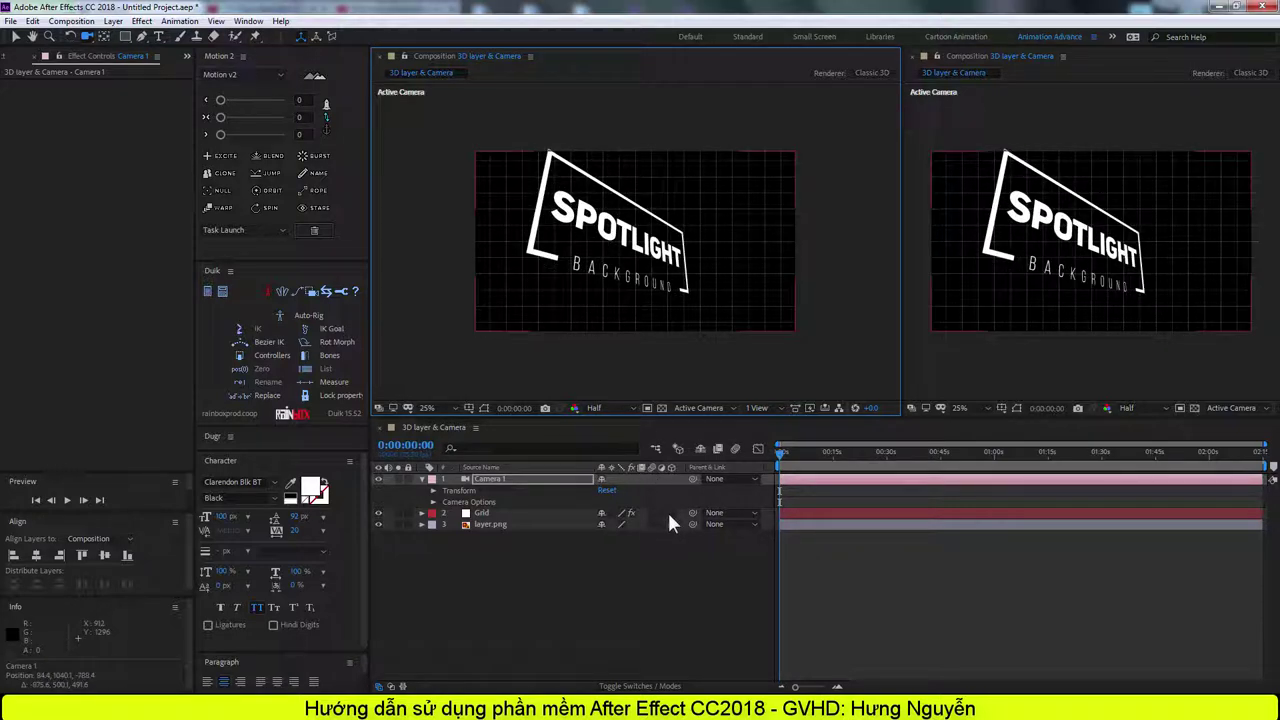
pyautogui.click(607, 490)
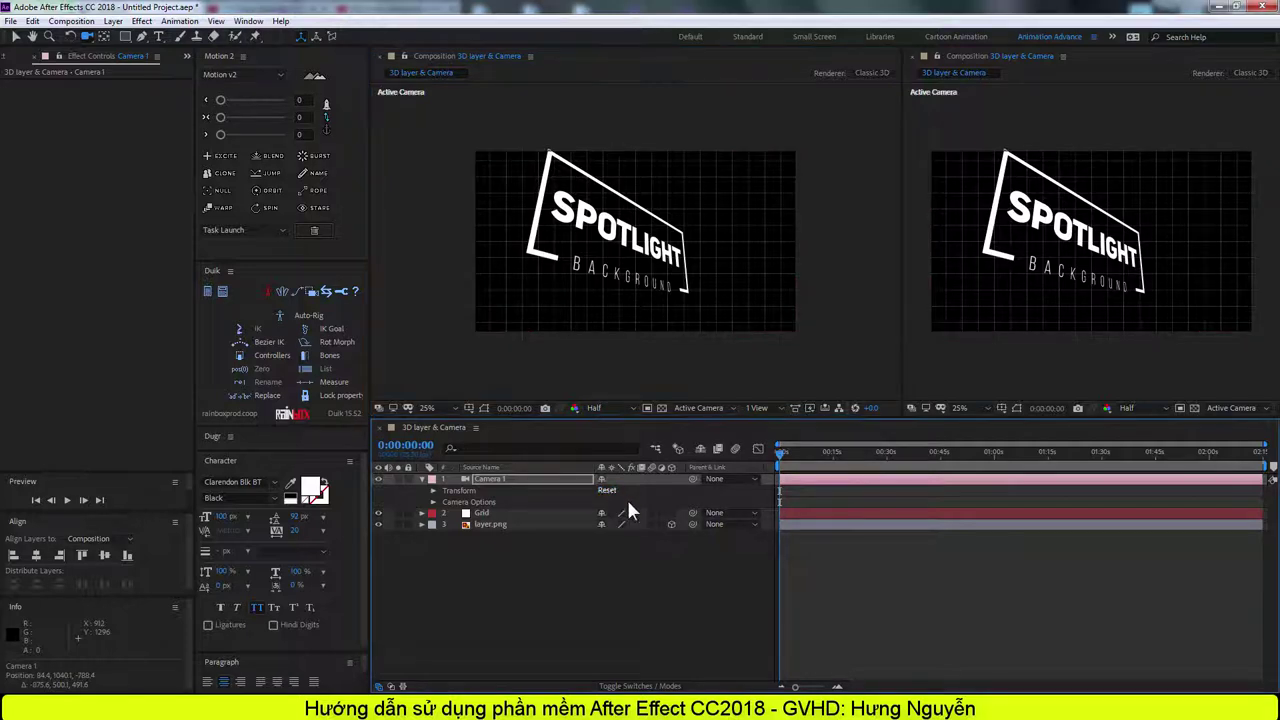
# Make the Grid layer 3D, check it with an orbit, then undo the orbit.
pyautogui.click(670, 512)
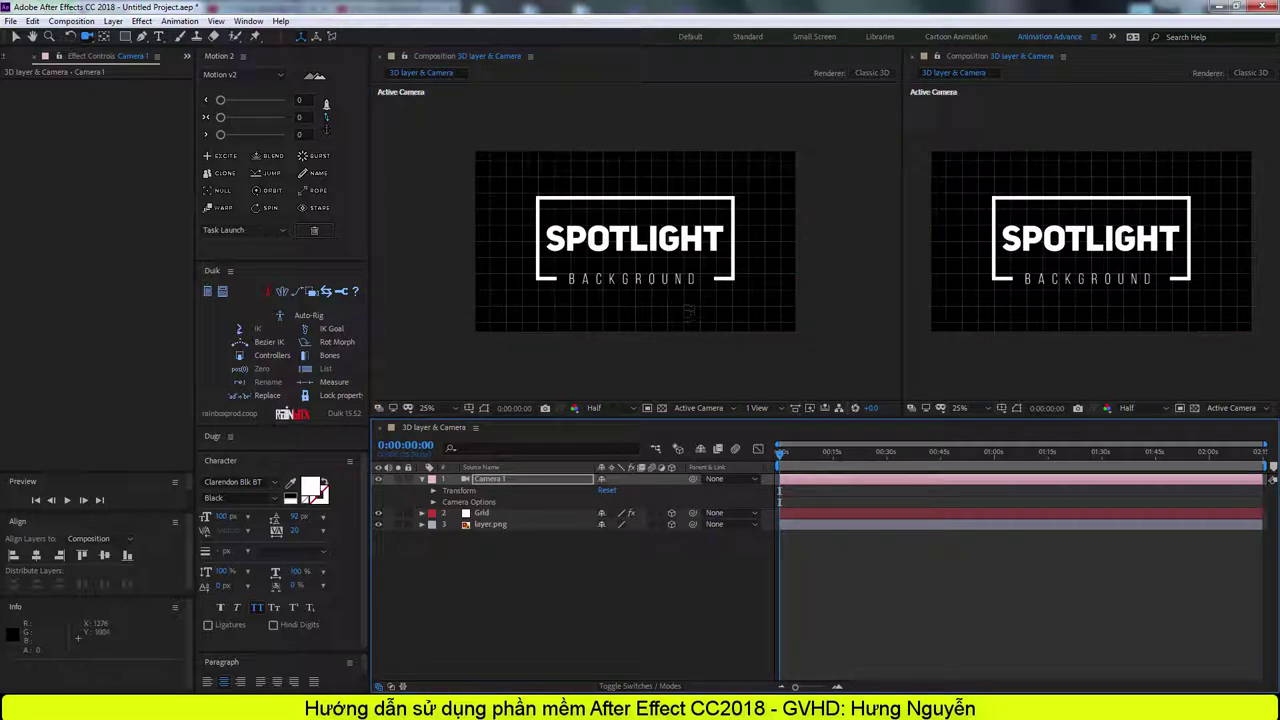
pyautogui.moveTo(689, 312)
pyautogui.mouseDown()
pyautogui.moveTo(673, 304)
pyautogui.moveTo(690, 304)
pyautogui.moveTo(682, 316)
pyautogui.mouseUp()
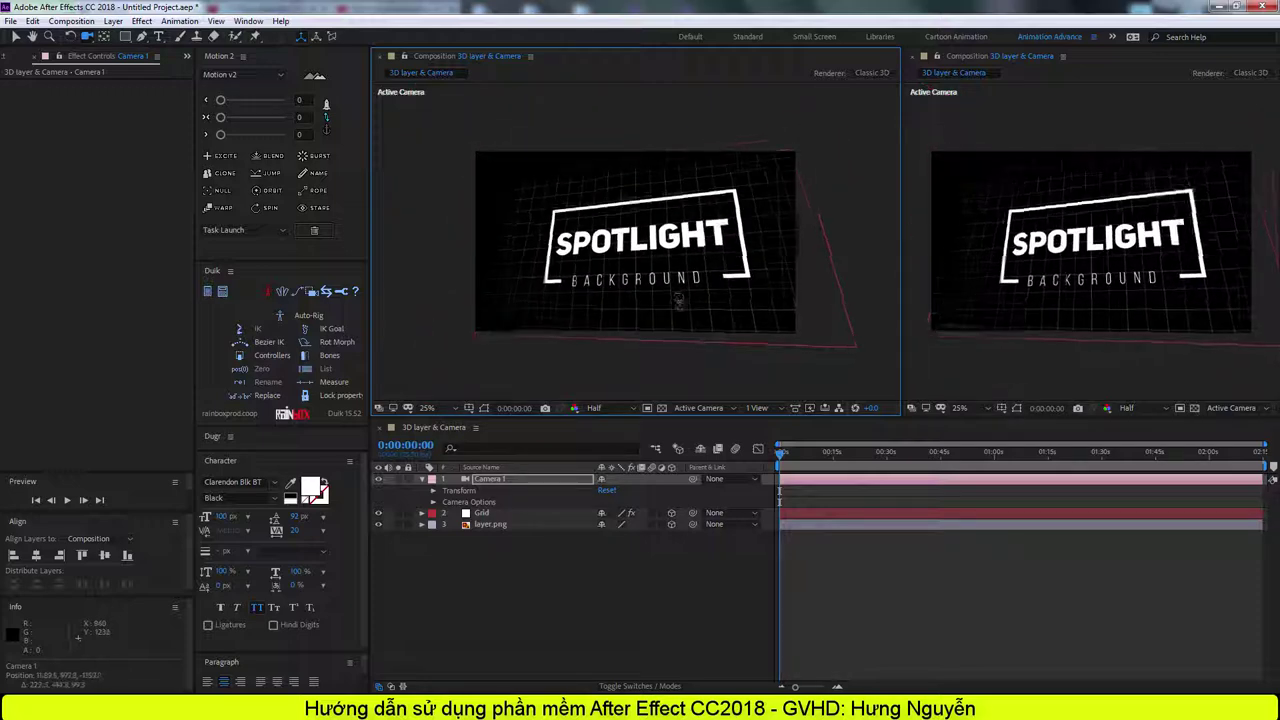
pyautogui.hotkey('ctrl', 'z')
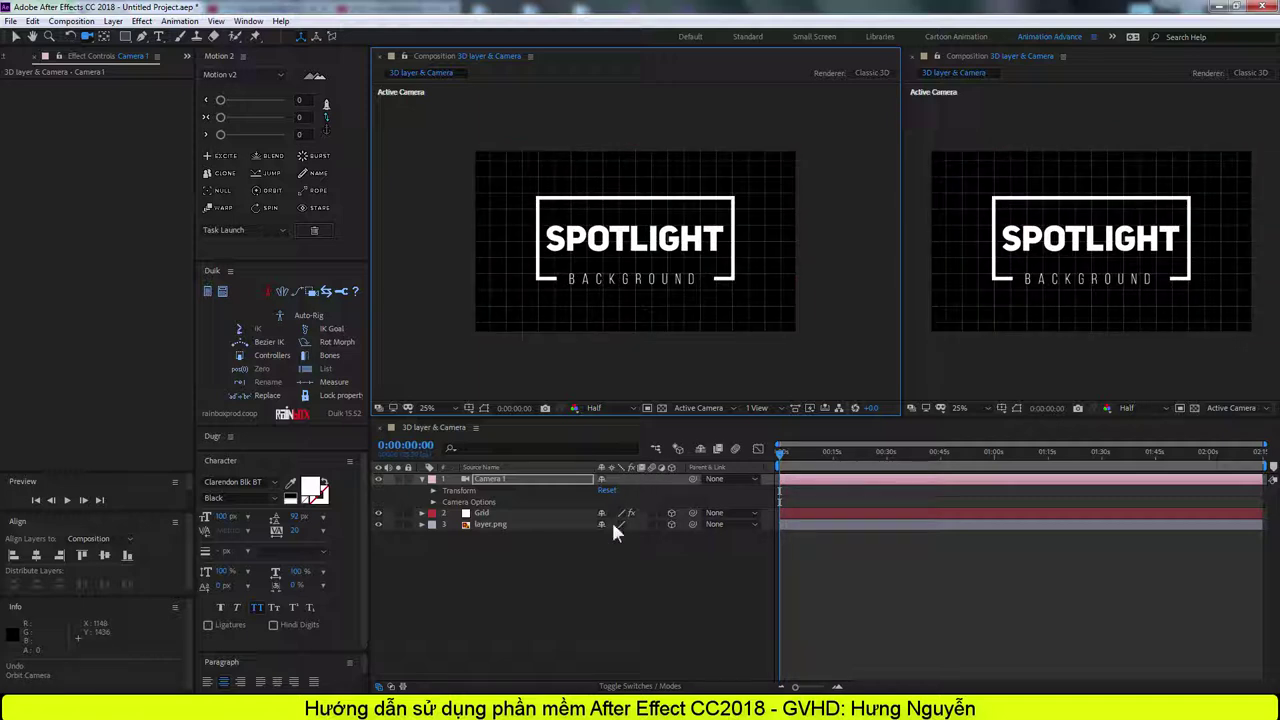
# Switch the left viewer to Custom View 1 and show Position for layer.png and Grid.
pyautogui.click(697, 409)
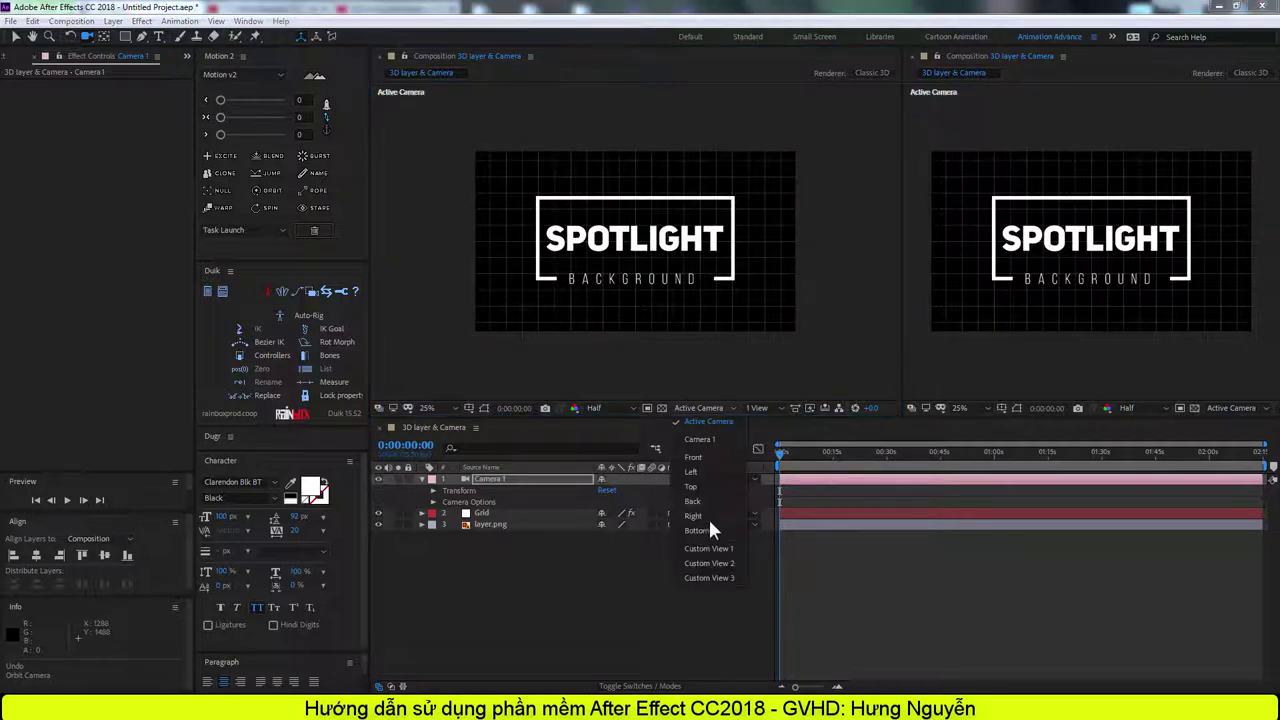
pyautogui.click(710, 542)
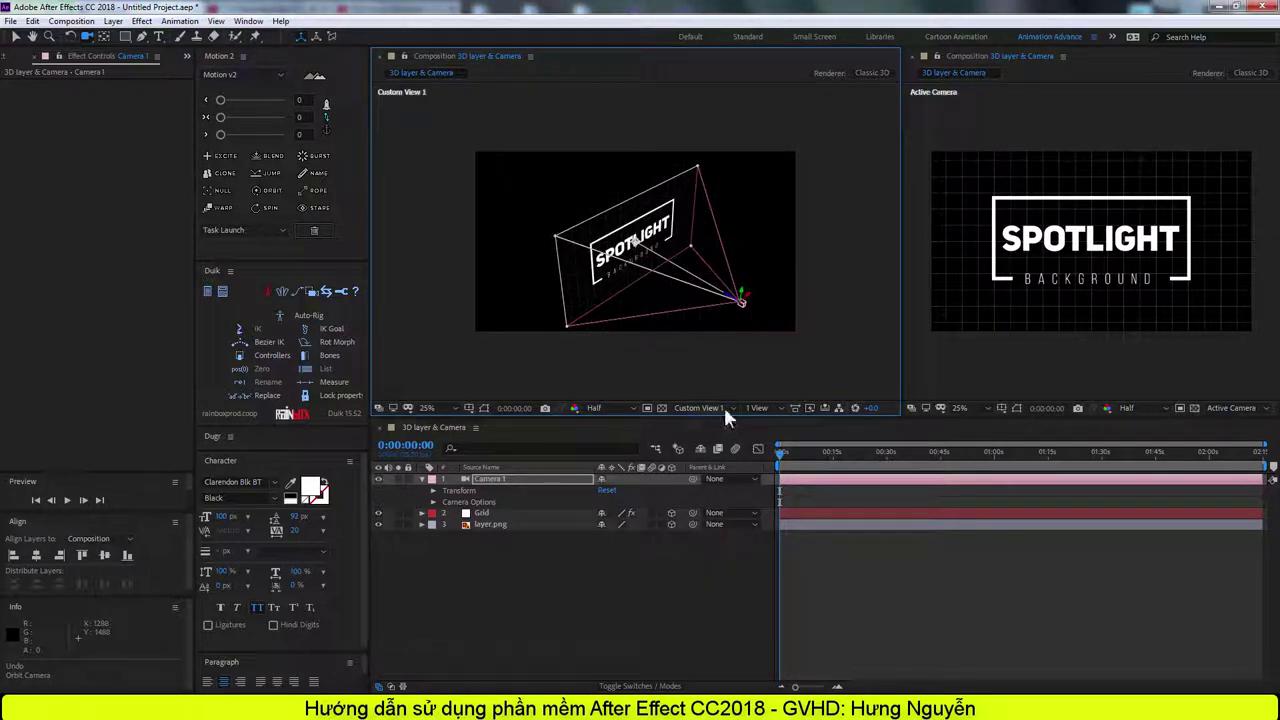
pyautogui.click(534, 513)
pyautogui.keyDown('shift'); pyautogui.click(536, 528); pyautogui.keyUp('shift')
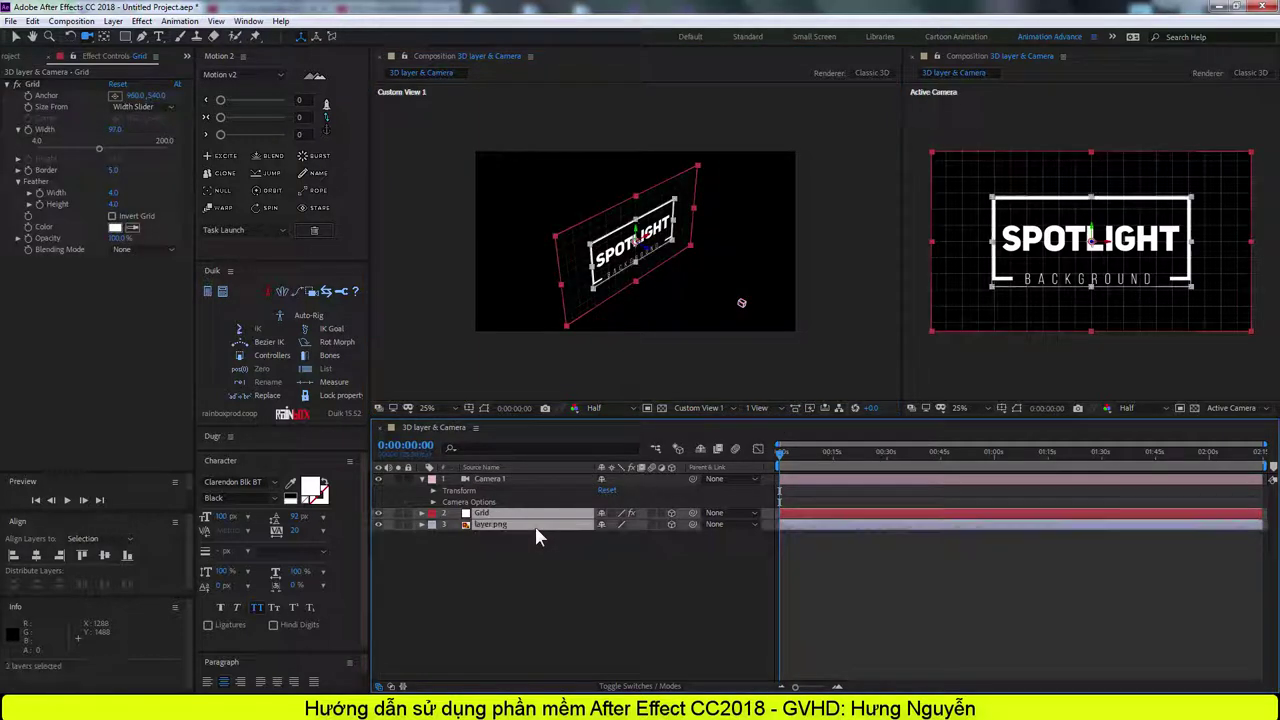
pyautogui.click(534, 543)
pyautogui.click(493, 527)
pyautogui.press('p')
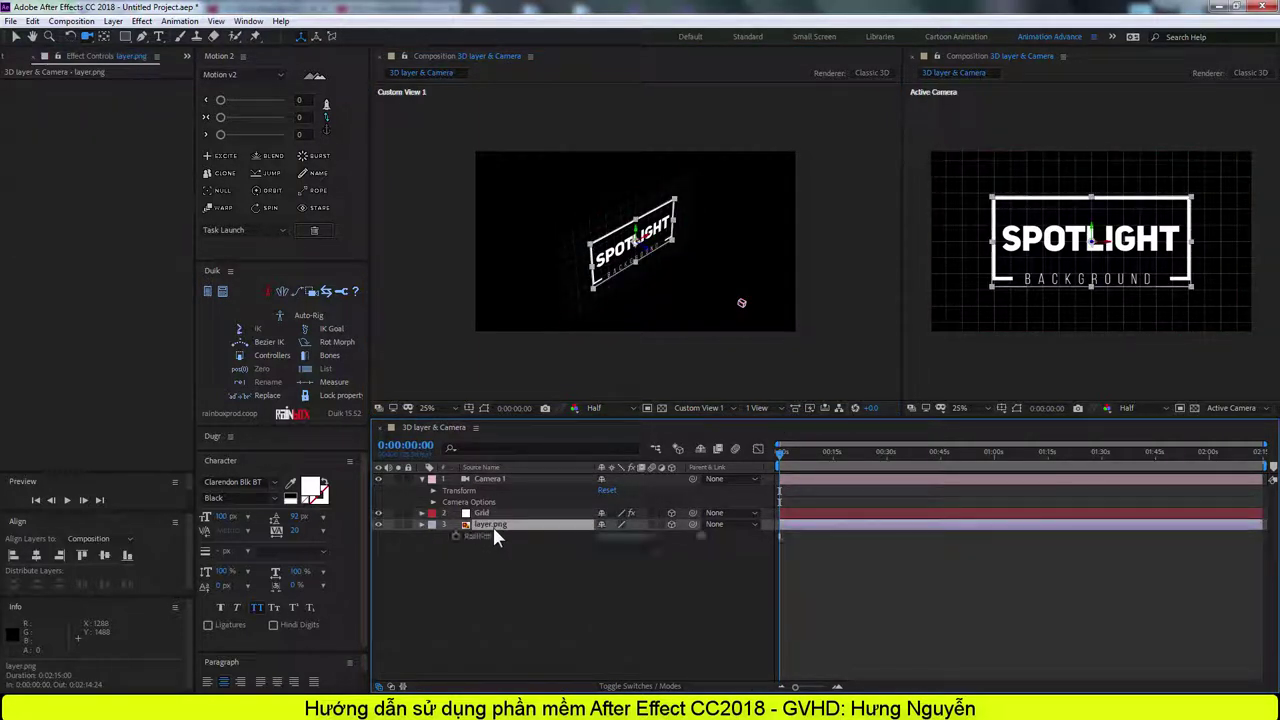
pyautogui.click(497, 514)
pyautogui.press('p')
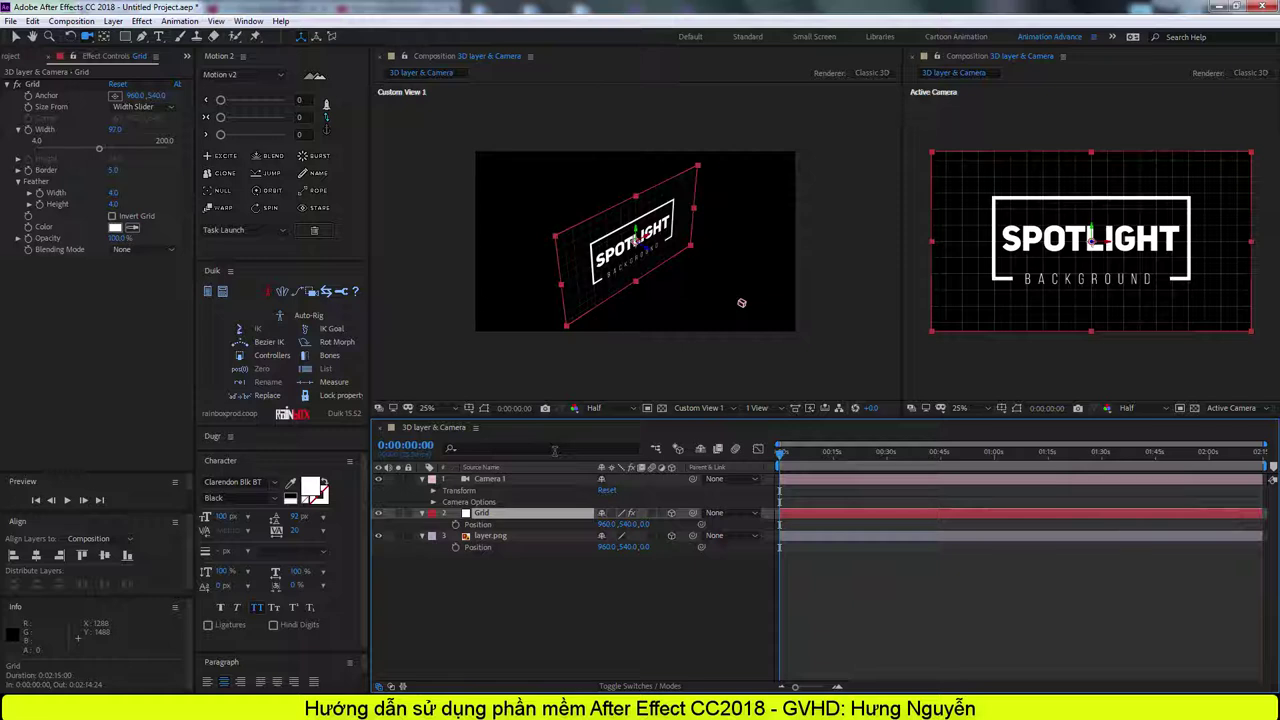
# Switch the left viewer to Top and drag layer.png's Z position to −176.
pyautogui.click(1232, 408)
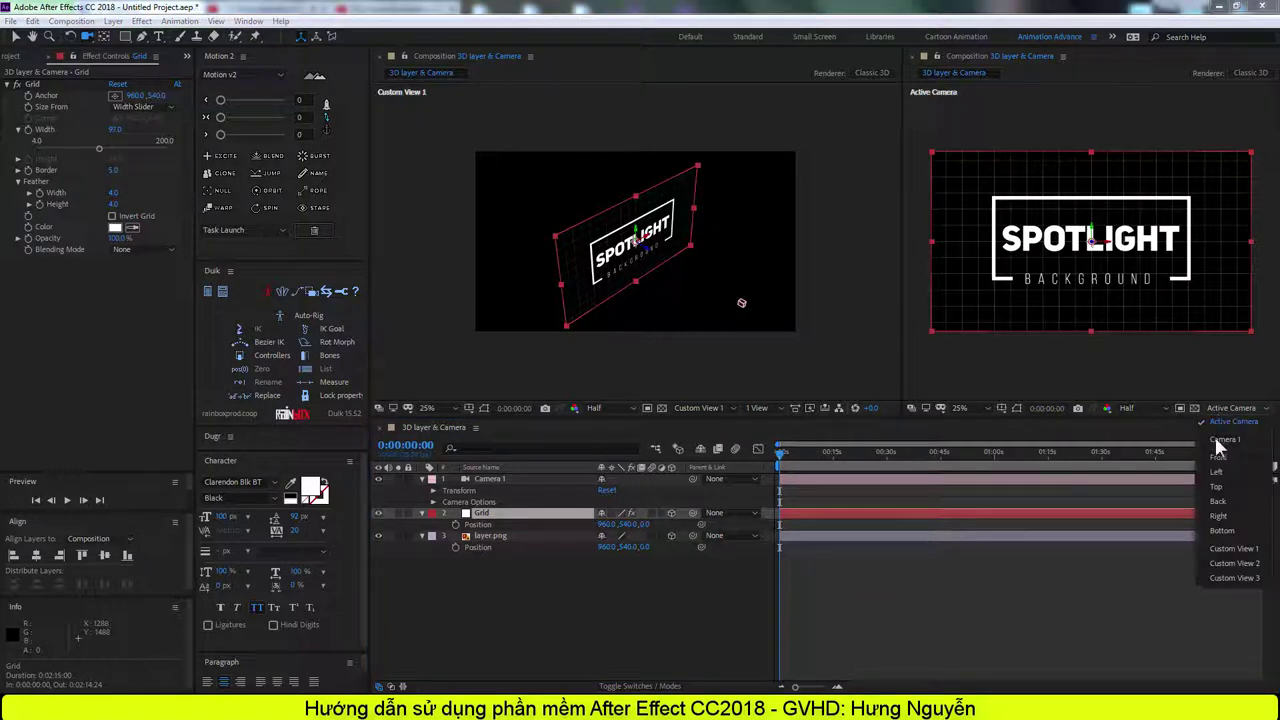
pyautogui.click(755, 380)
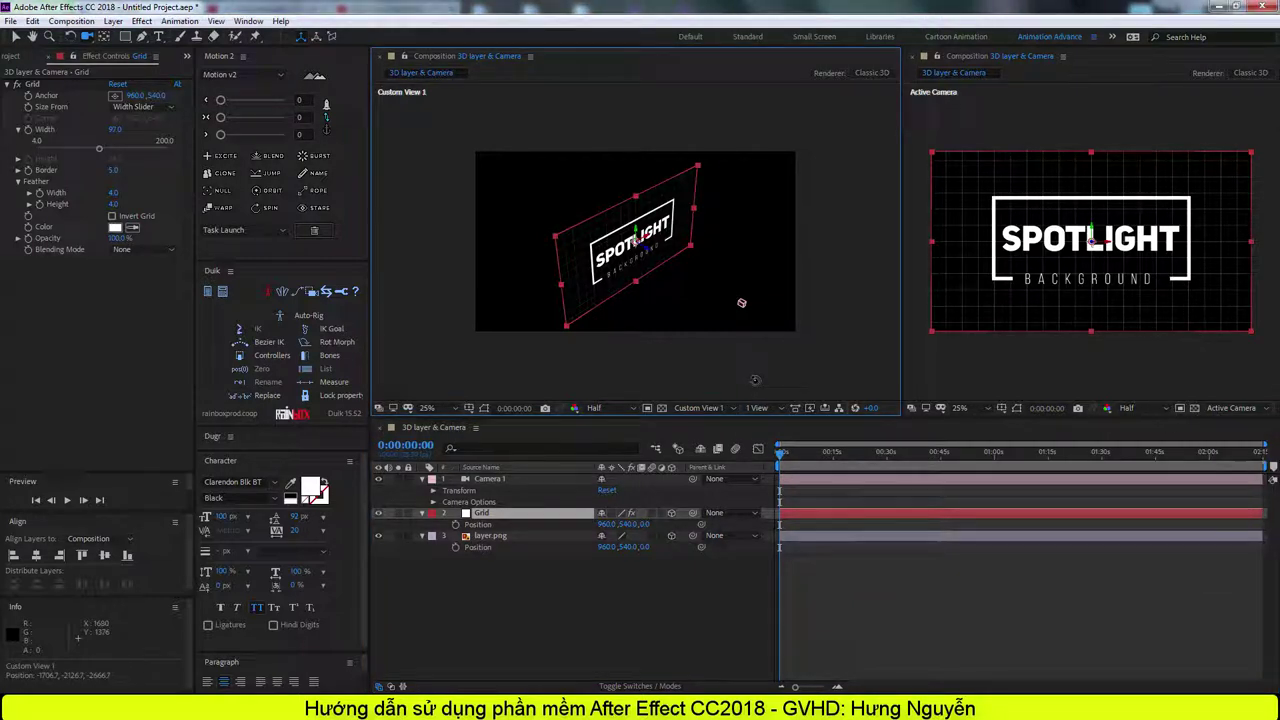
pyautogui.press('v')
pyautogui.click(716, 410)
pyautogui.click(712, 480)
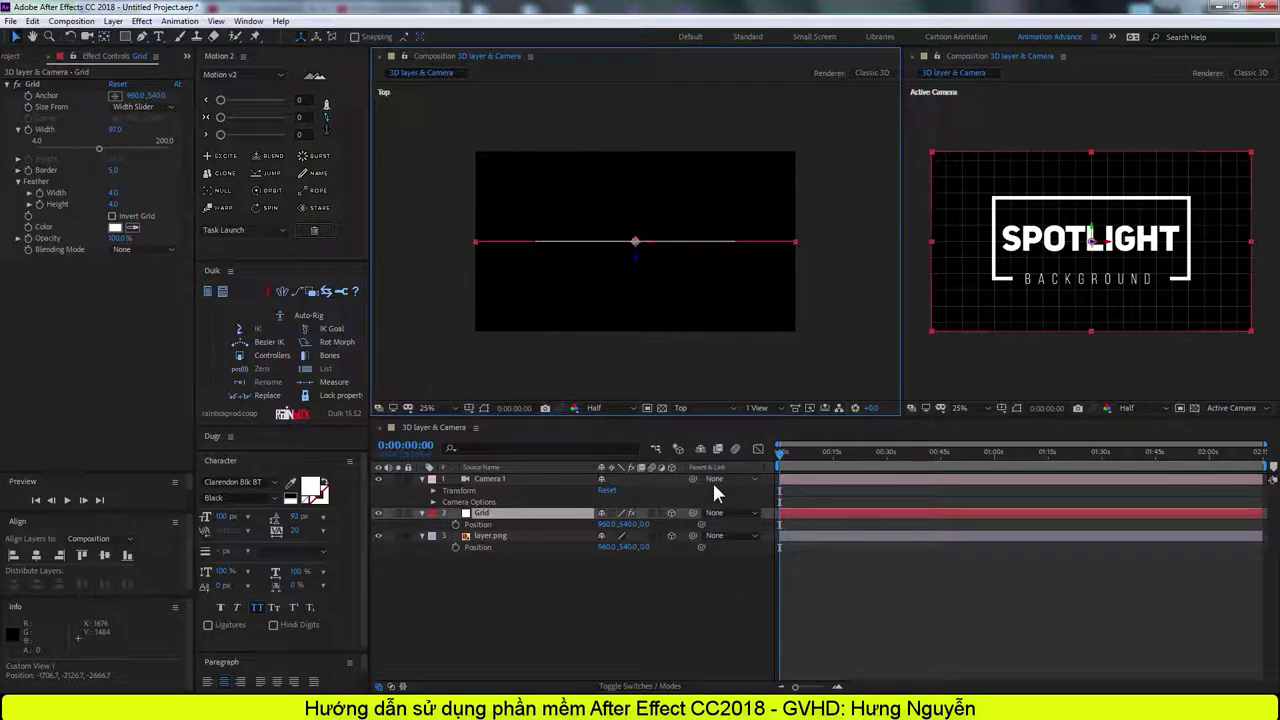
pyautogui.click(507, 536)
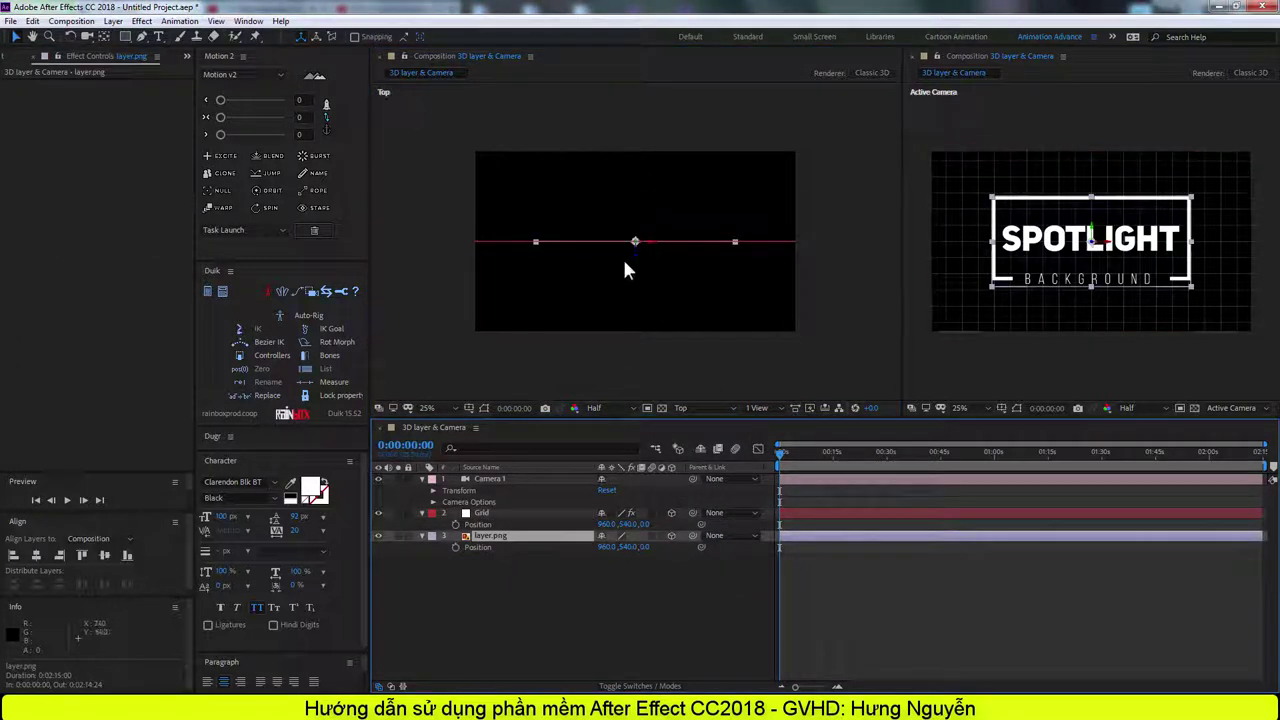
pyautogui.moveTo(637, 263); pyautogui.dragTo(635, 291)
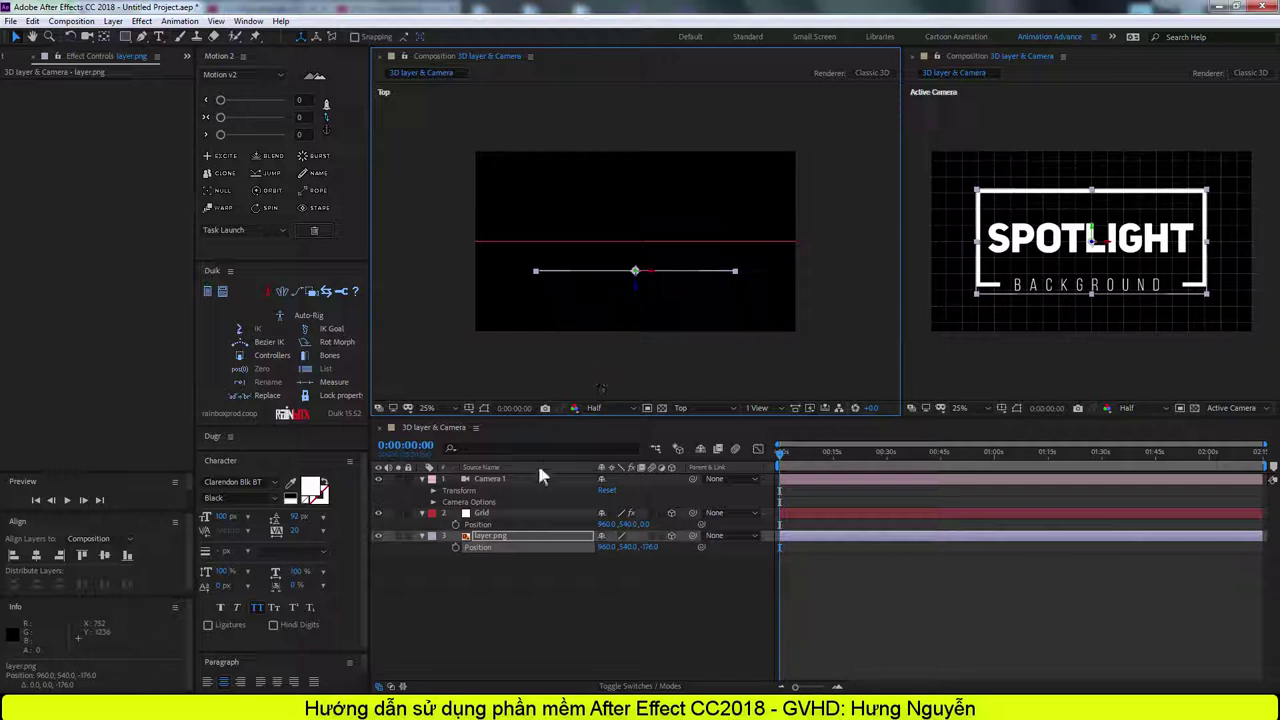
pyautogui.click(489, 479)
pyautogui.scroll(-2, 641, 280)
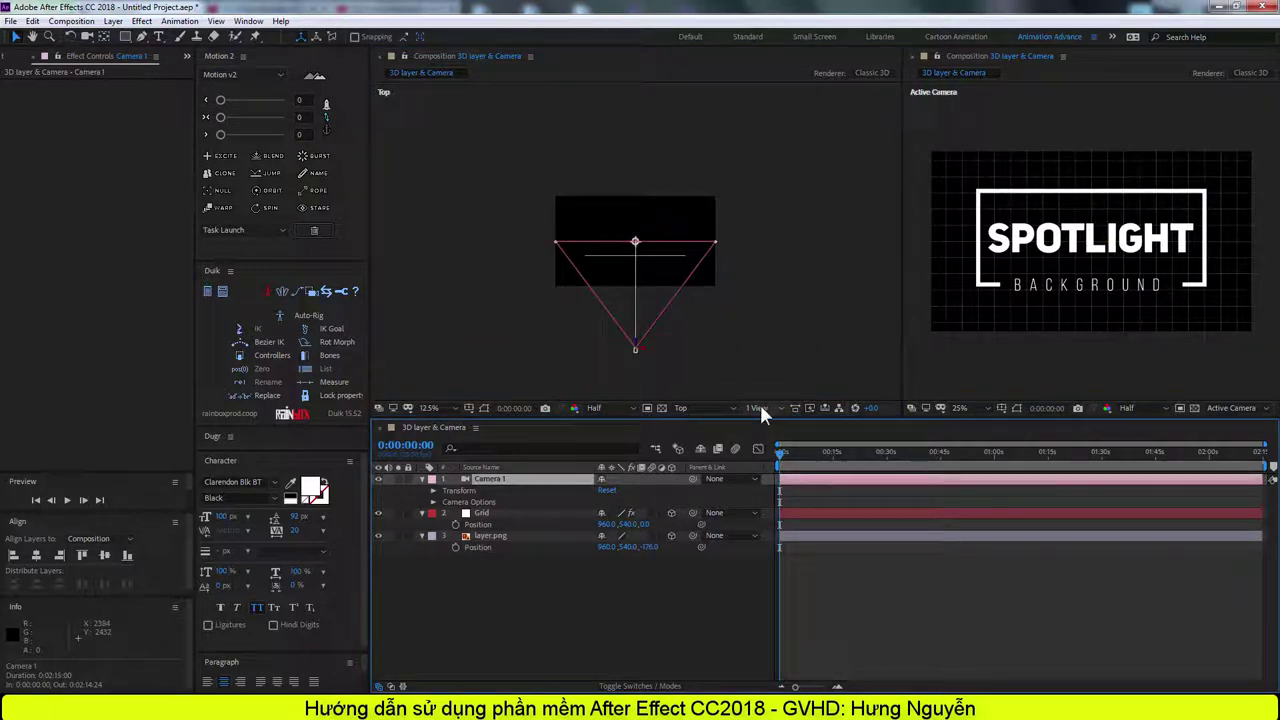
# Switch the left viewer to Custom View 1 and set the Grid to Position Z 104.7 and Scale 139%.
pyautogui.click(698, 406)
pyautogui.click(706, 550)
pyautogui.scroll(2, 655, 270)
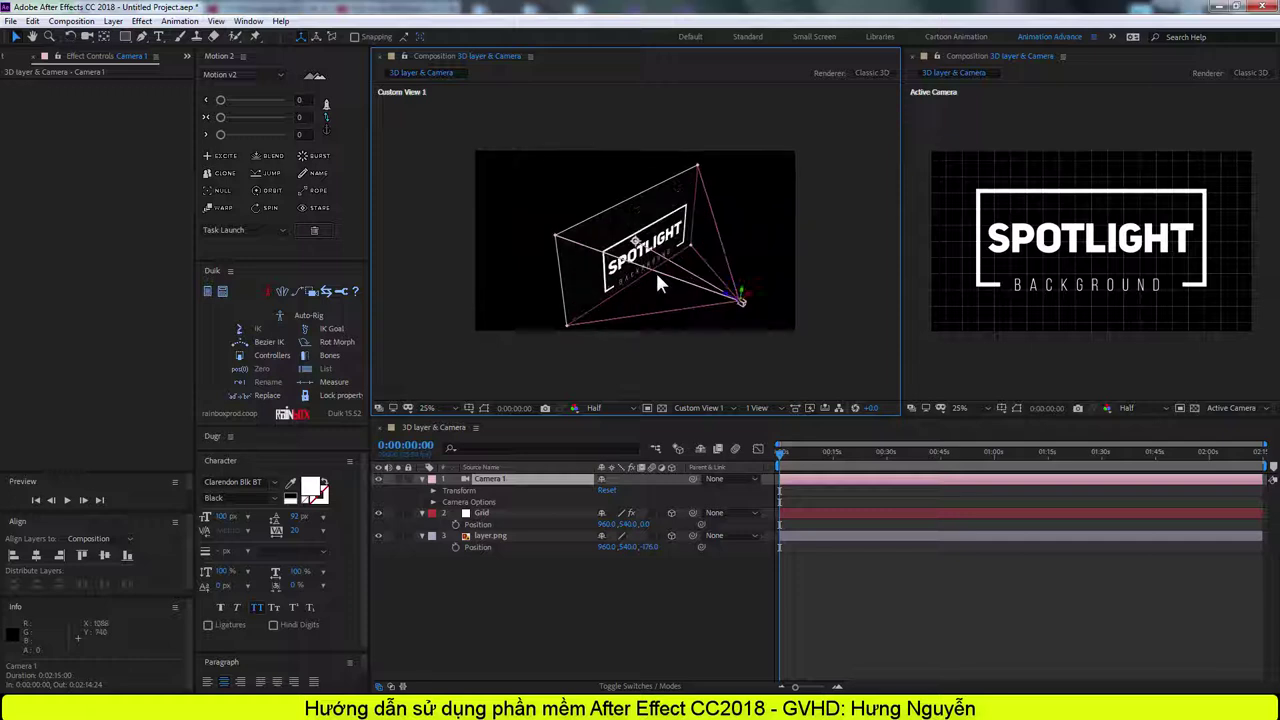
pyautogui.click(515, 513)
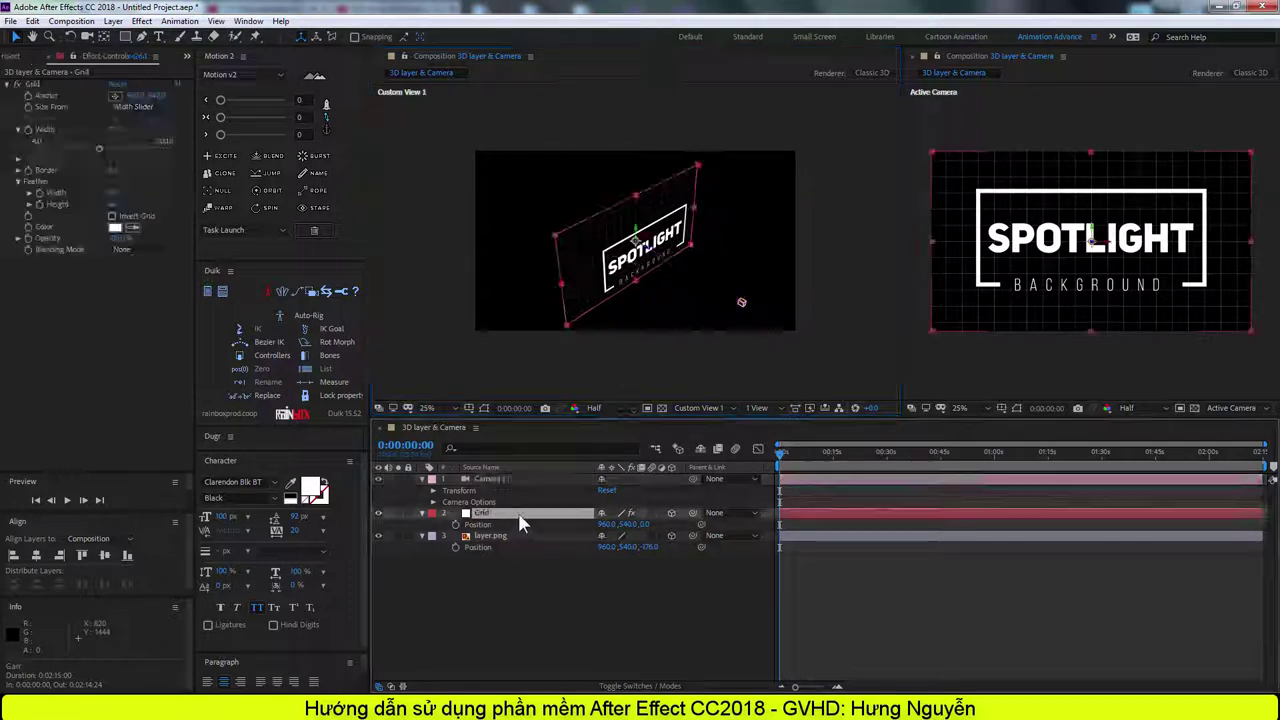
pyautogui.press('Return')
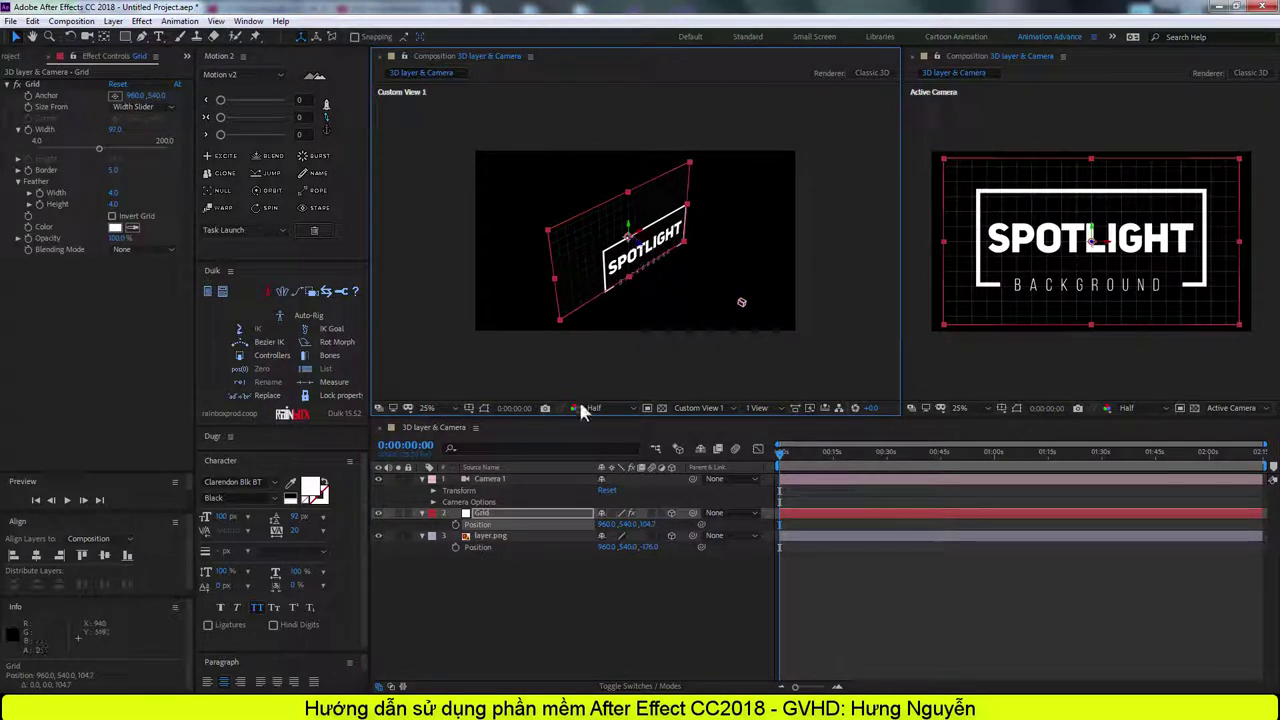
pyautogui.hotkey('shift', 's')
pyautogui.moveTo(648, 535); pyautogui.dragTo(677, 535)
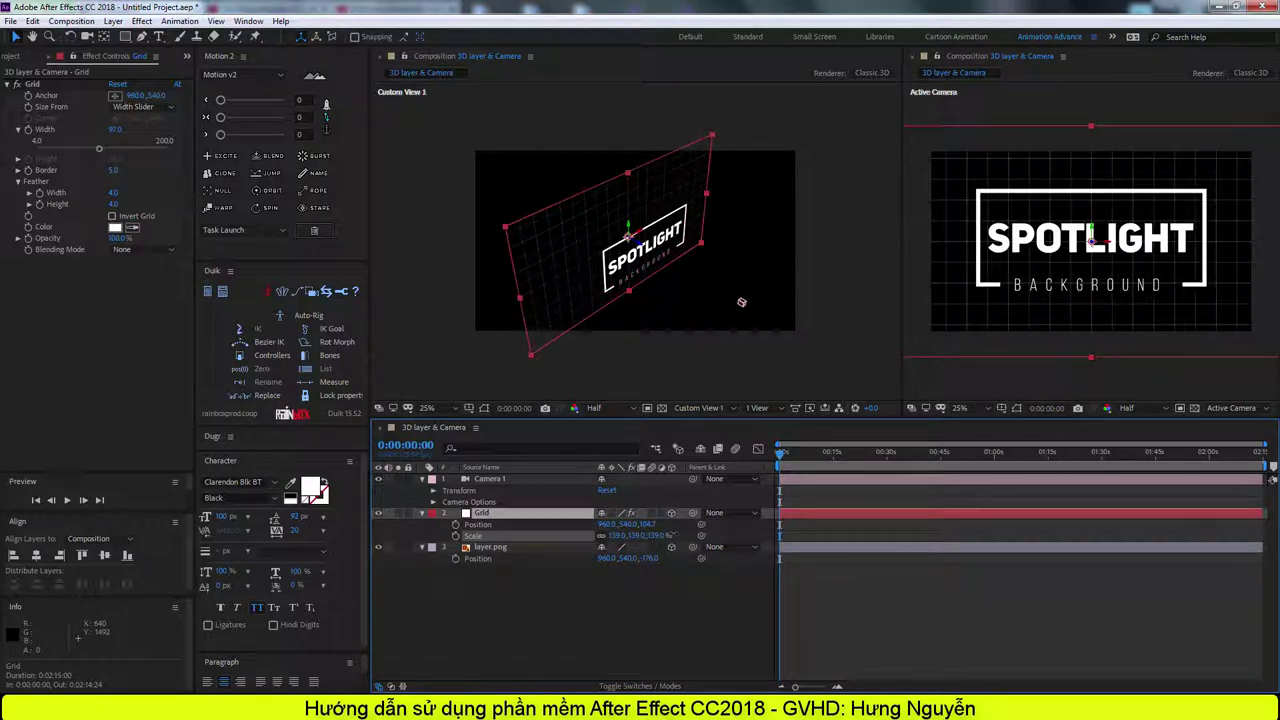
pyautogui.click(570, 585)
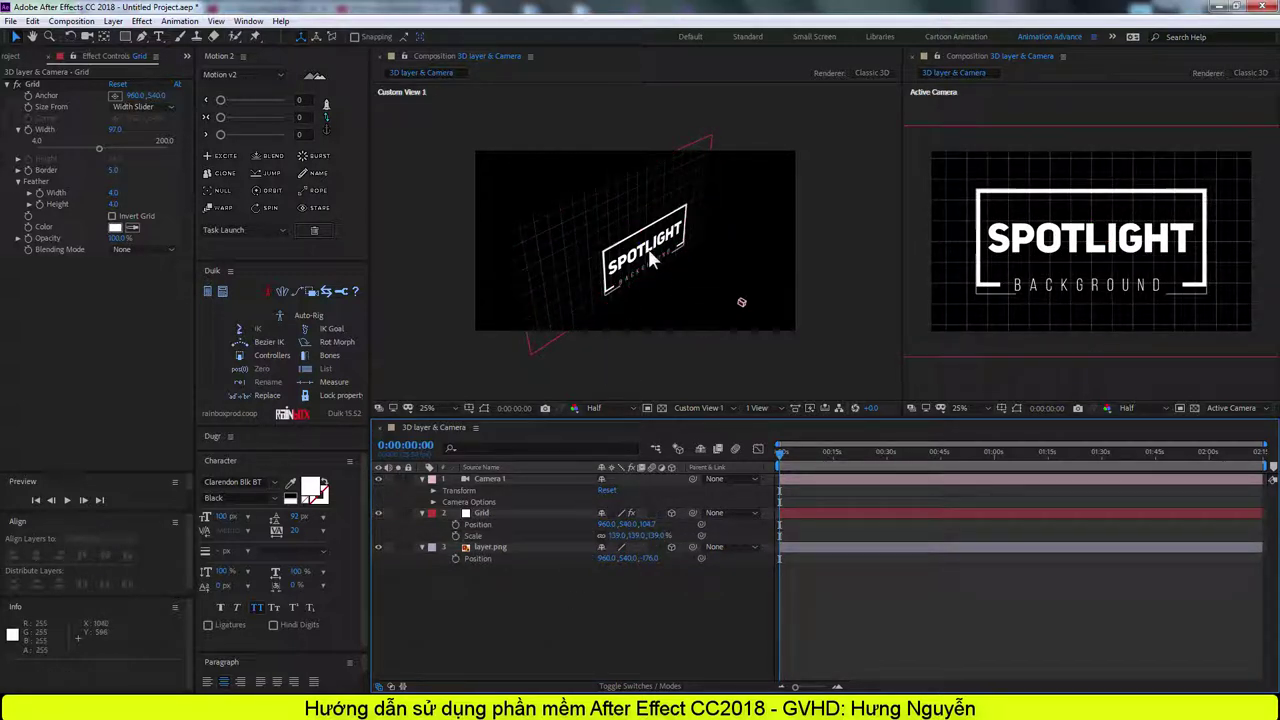
# Orbit the custom view around the camera rig, then return the viewer to Active Camera.
pyautogui.click(741, 302)
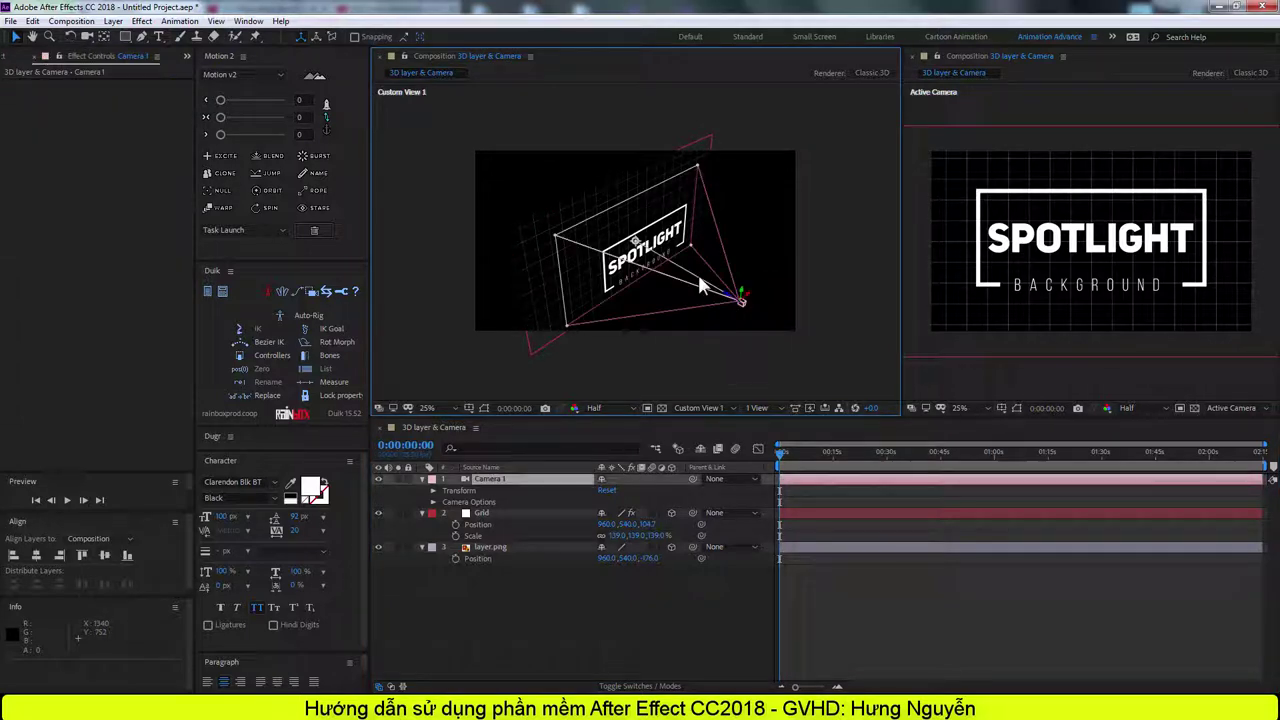
pyautogui.press('c')
pyautogui.moveTo(635, 241)
pyautogui.mouseDown()
pyautogui.moveTo(676, 240)
pyautogui.moveTo(634, 244)
pyautogui.mouseUp()
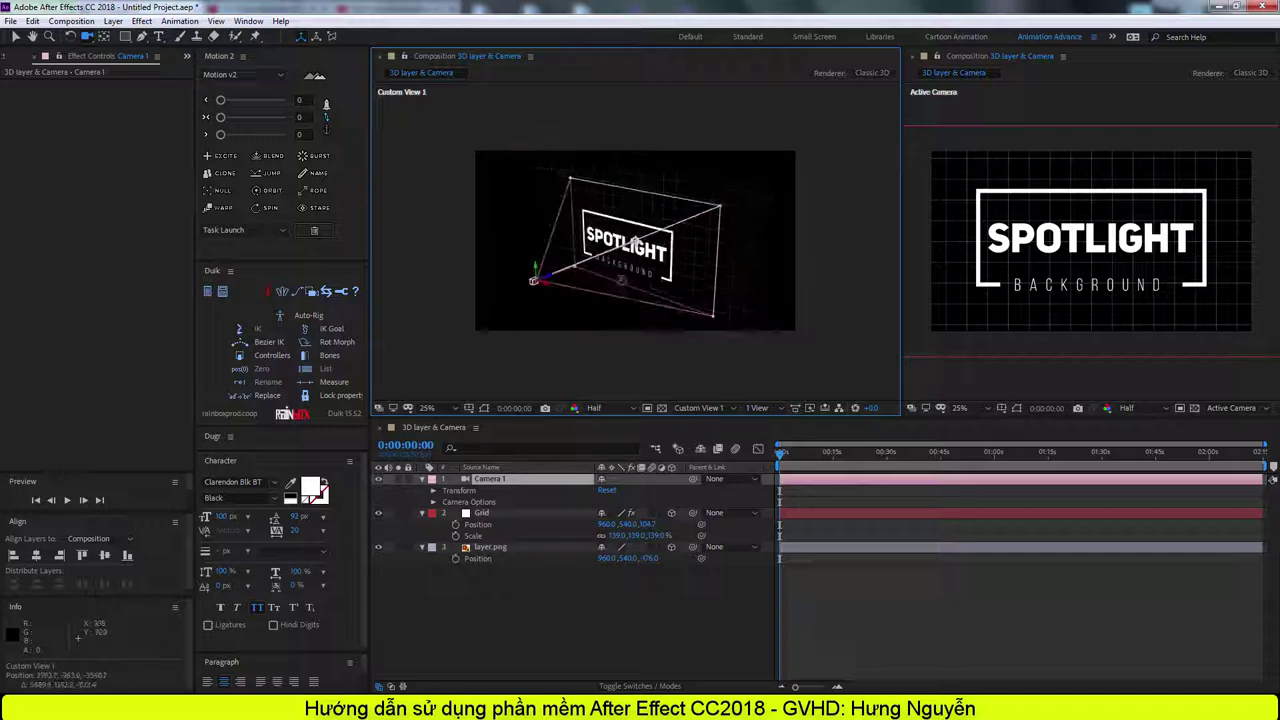
pyautogui.moveTo(636, 301); pyautogui.dragTo(689, 303)
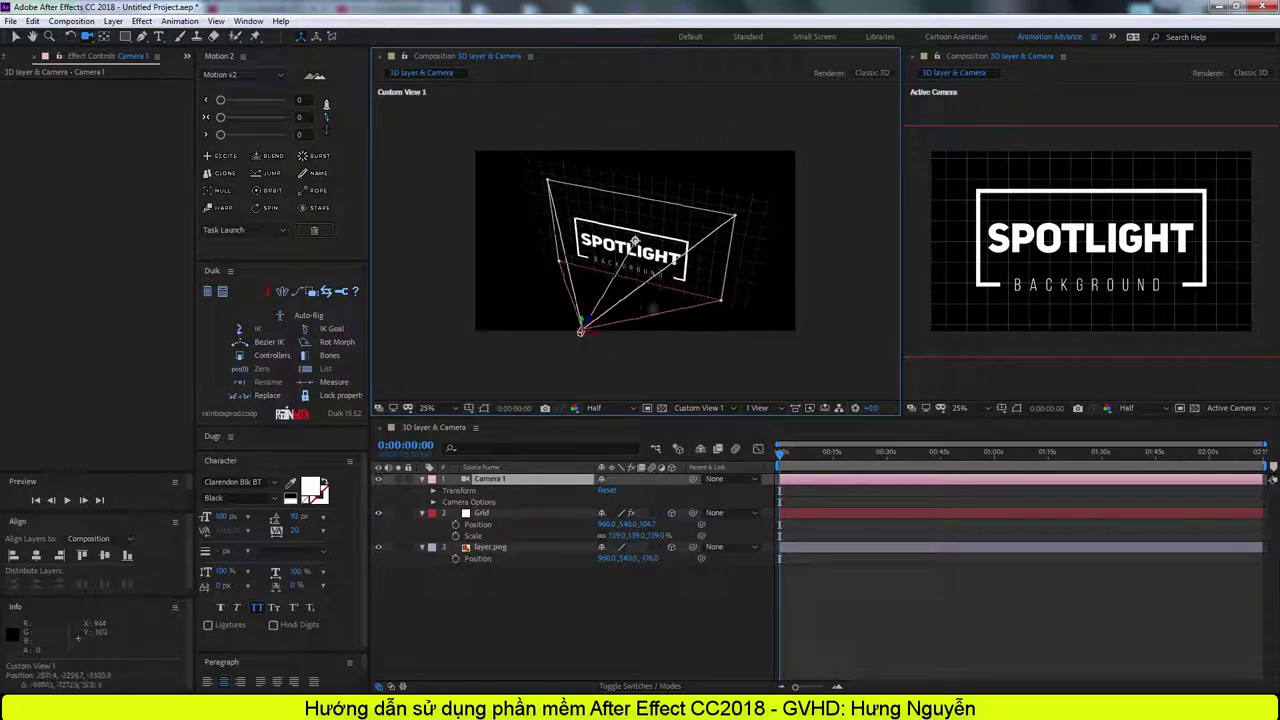
pyautogui.click(606, 490)
pyautogui.click(698, 407)
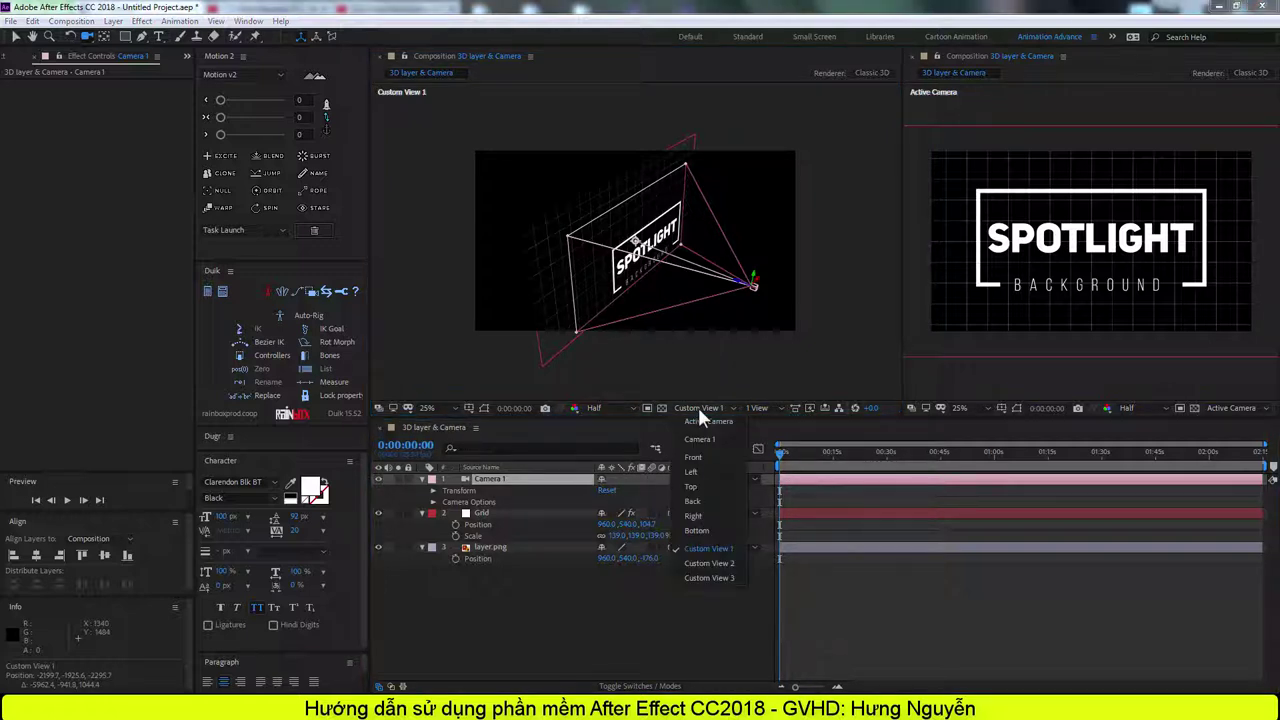
pyautogui.click(700, 436)
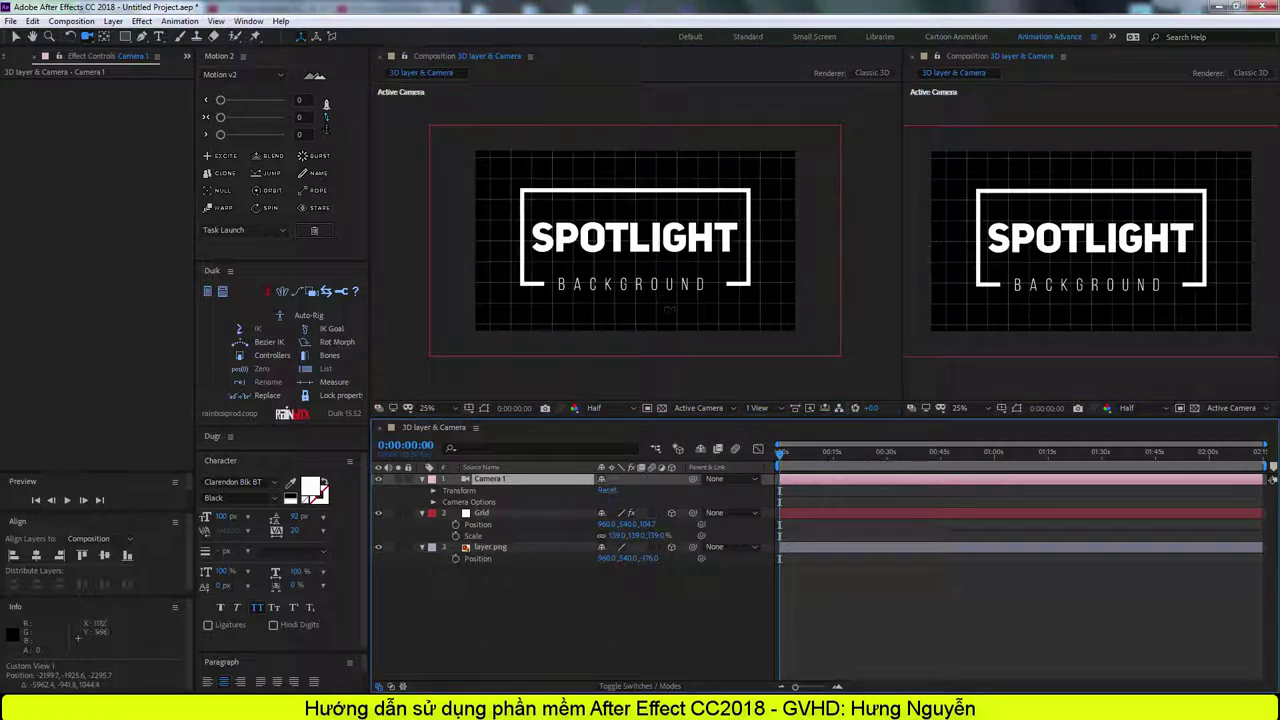
# Turn on Camera 1's Depth of Field and set its Aperture to 200 pixels, with Focus Distance 1280.
pyautogui.moveTo(669, 311); pyautogui.dragTo(630, 360)
pyautogui.hotkey('ctrl', 'z')
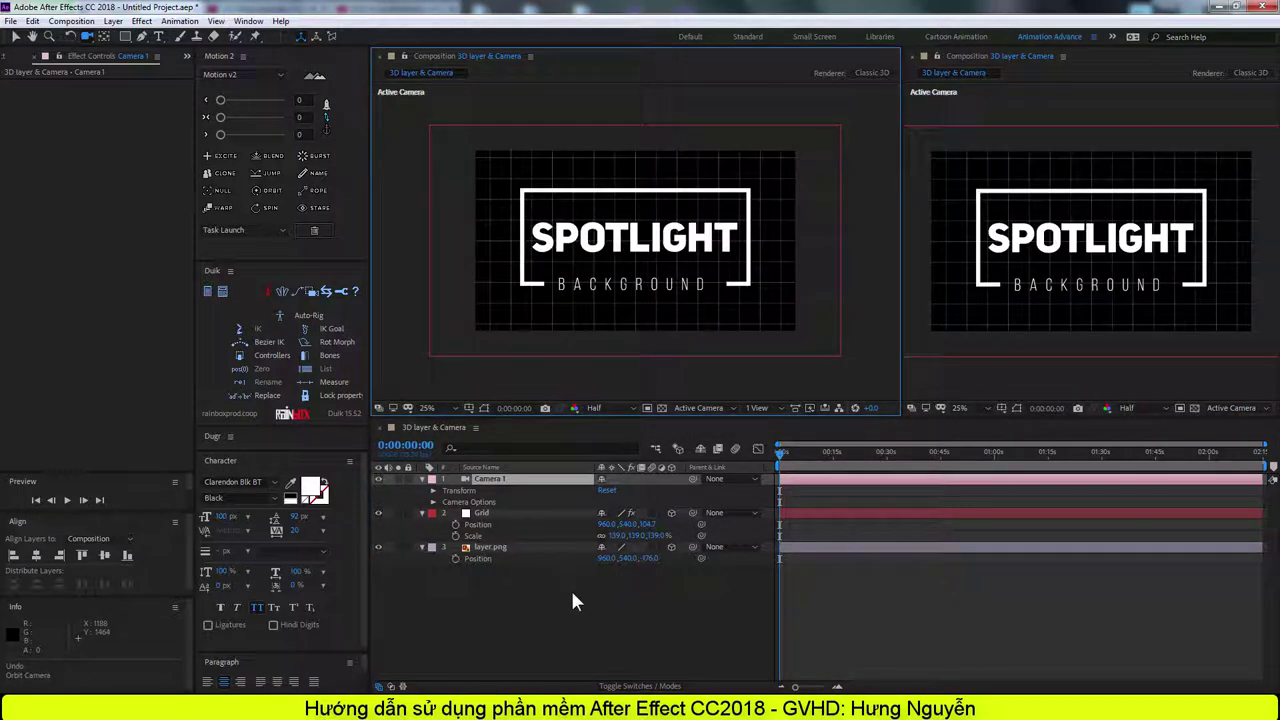
pyautogui.click(485, 481)
pyautogui.click(433, 501)
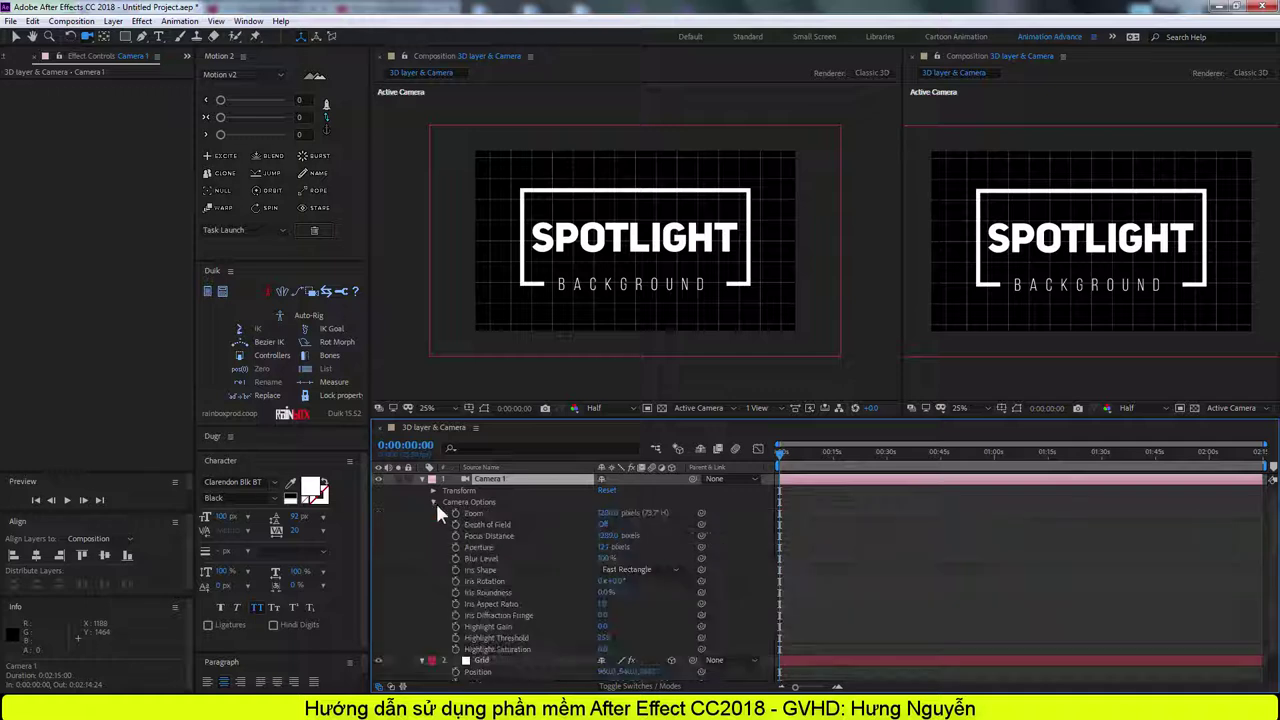
pyautogui.click(603, 525)
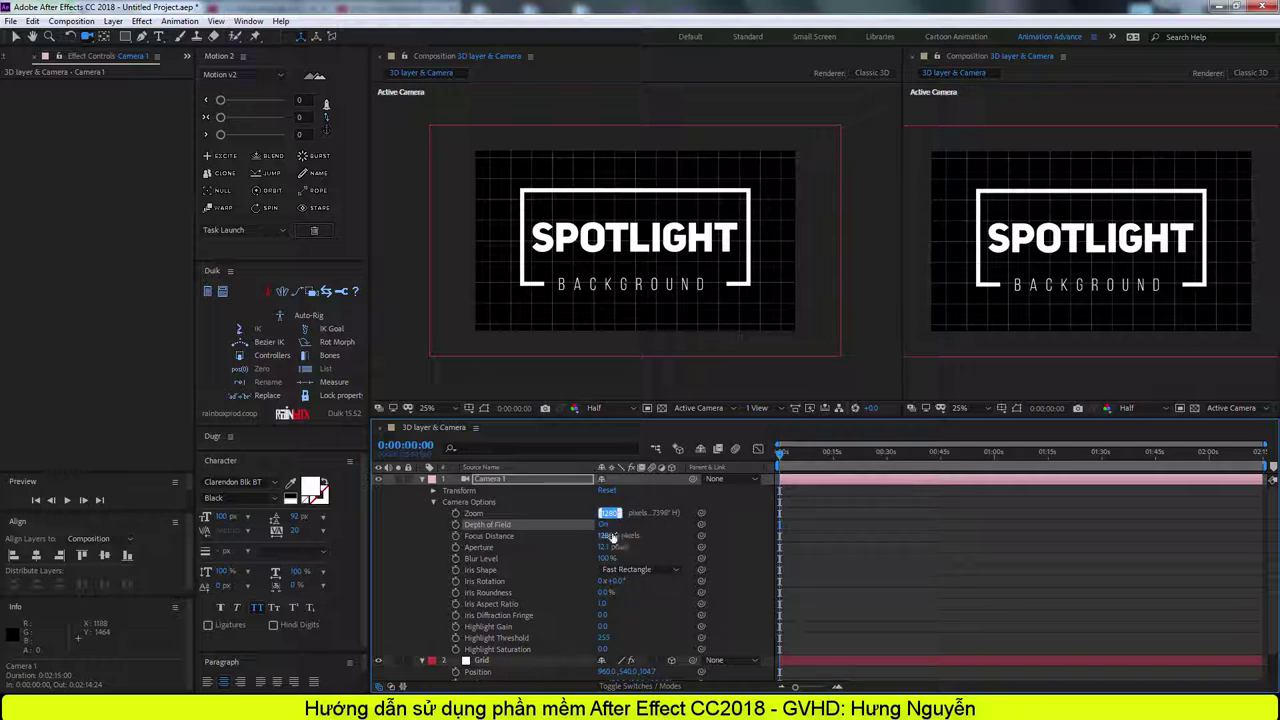
pyautogui.press('Tab')
pyautogui.press('Tab')
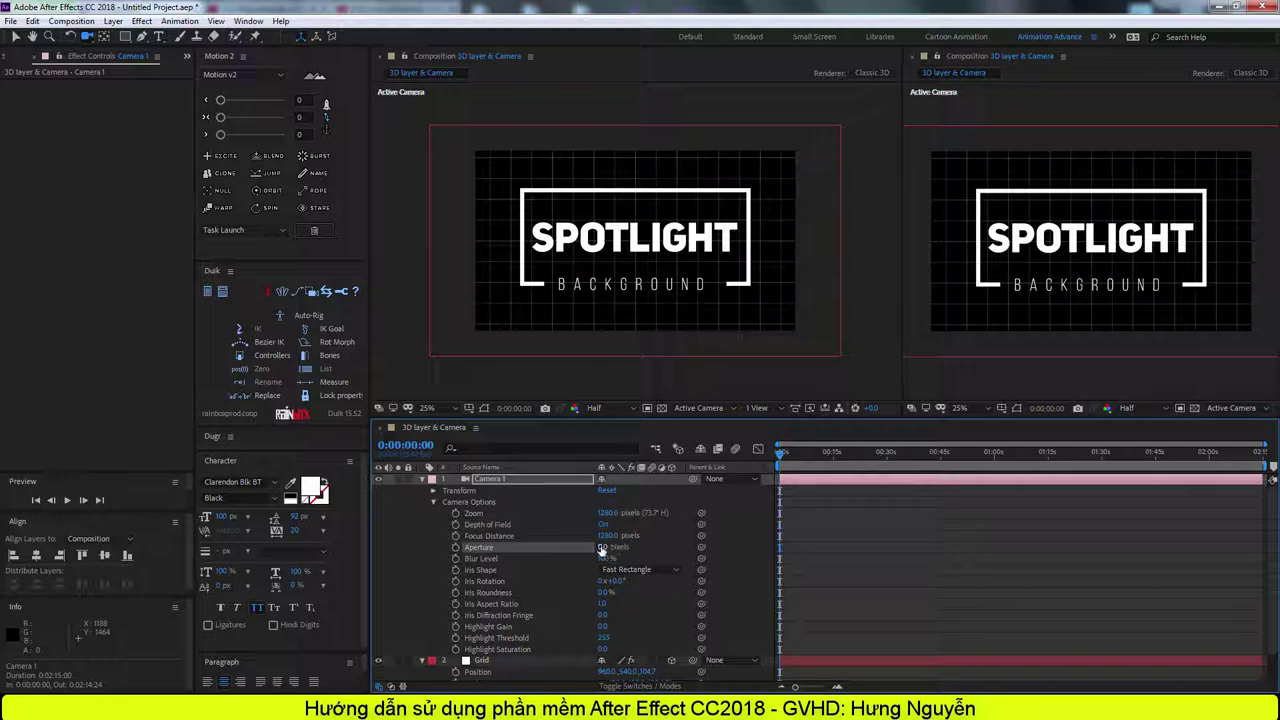
pyautogui.write('250.0')
pyautogui.click(738, 409)
# Preview Focus Distance changes in Custom View 1, then return the left viewer to Active Camera.
pyautogui.click(723, 549)
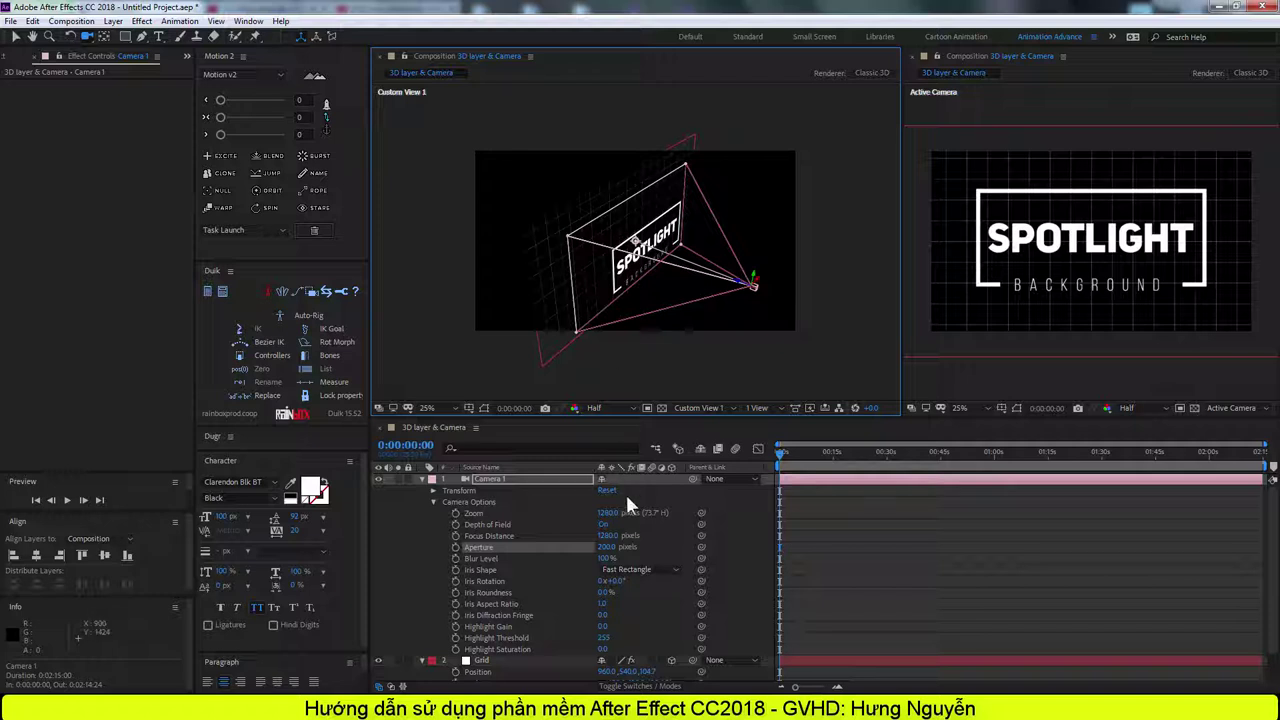
pyautogui.moveTo(605, 537); pyautogui.dragTo(740, 537)
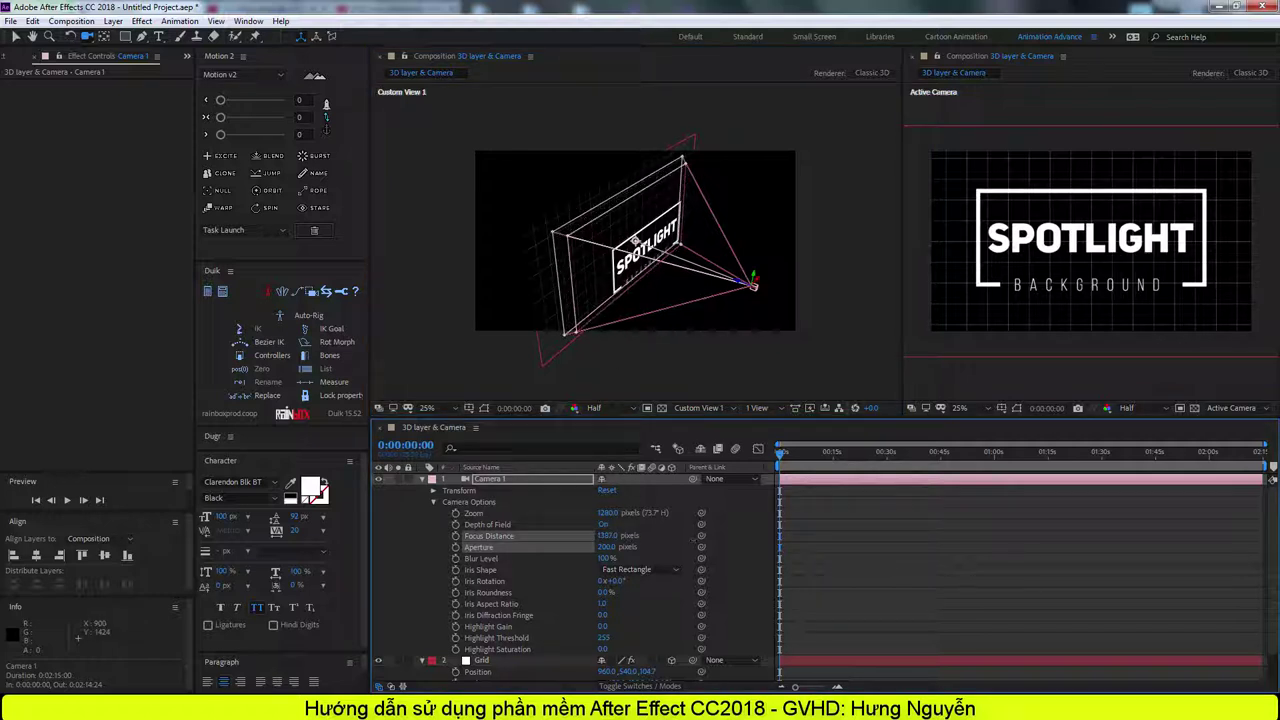
pyautogui.moveTo(610, 536)
pyautogui.mouseDown()
pyautogui.moveTo(560, 536)
pyautogui.moveTo(621, 548)
pyautogui.mouseUp()
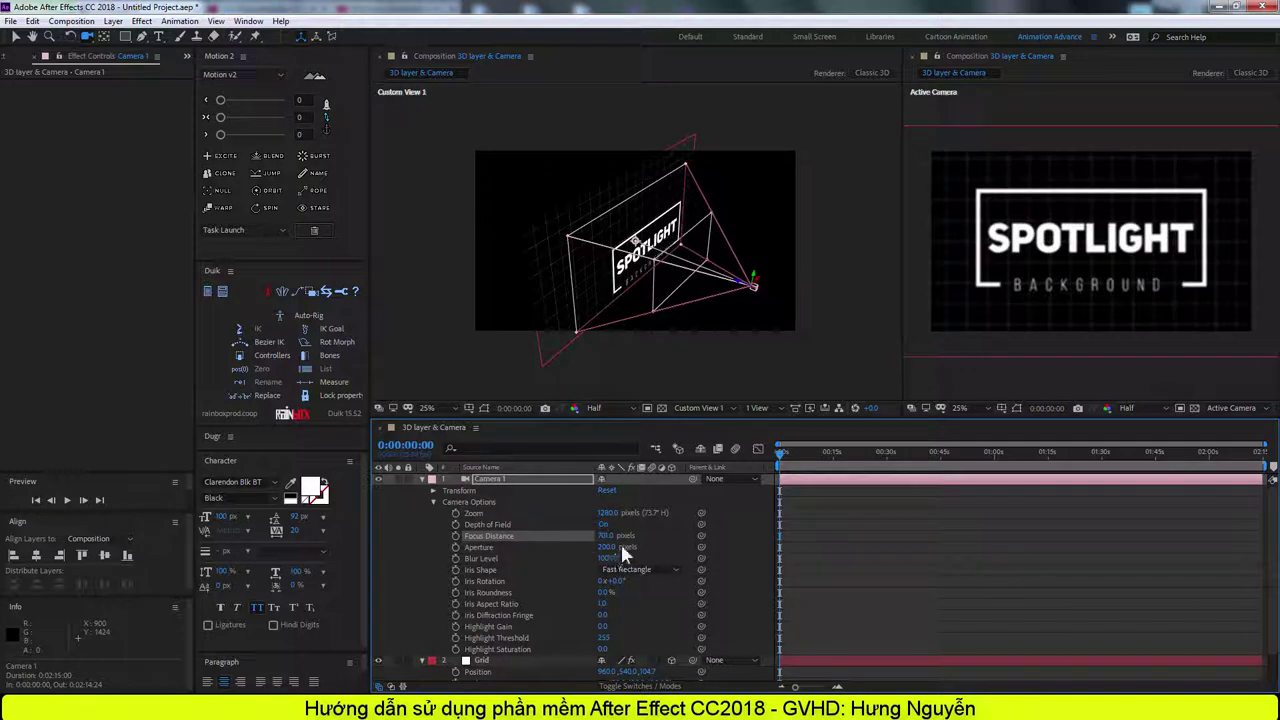
pyautogui.click(698, 408)
pyautogui.click(705, 434)
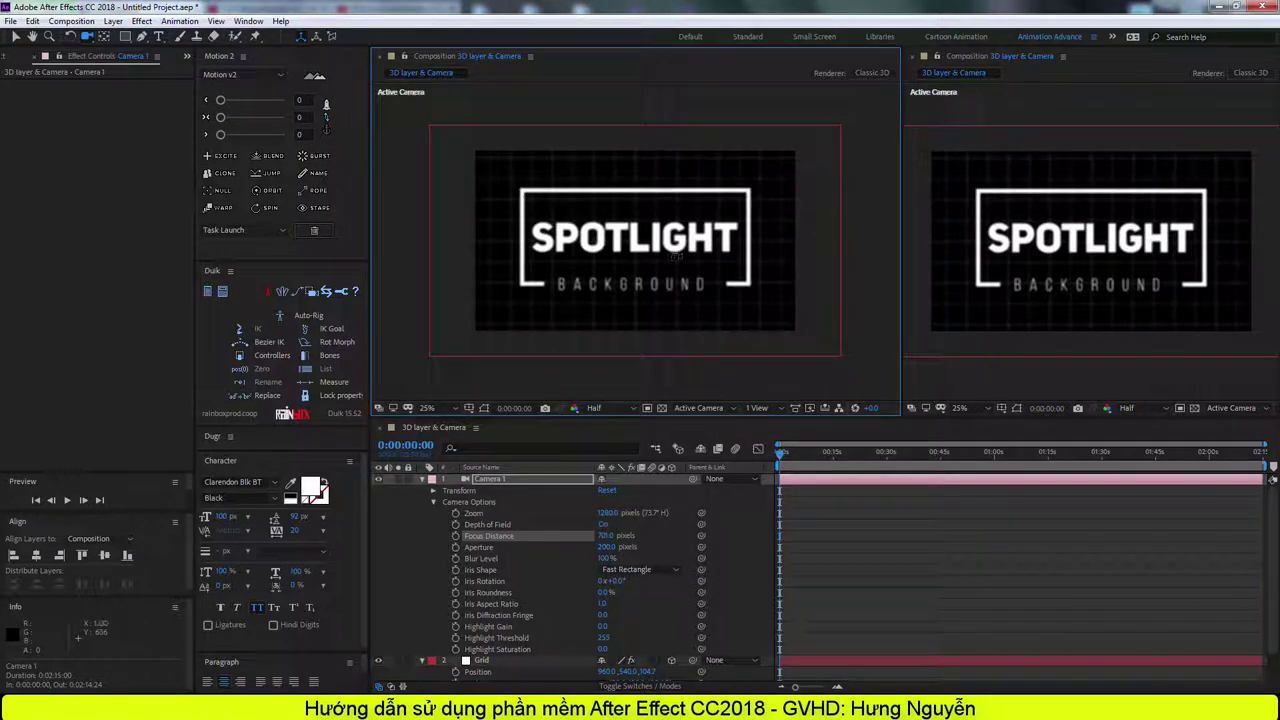
# Fit and widen the viewer, and set Focus Distance near 1007 so the SPOTLIGHT logo is sharp.
pyautogui.click(430, 408)
pyautogui.click(437, 416)
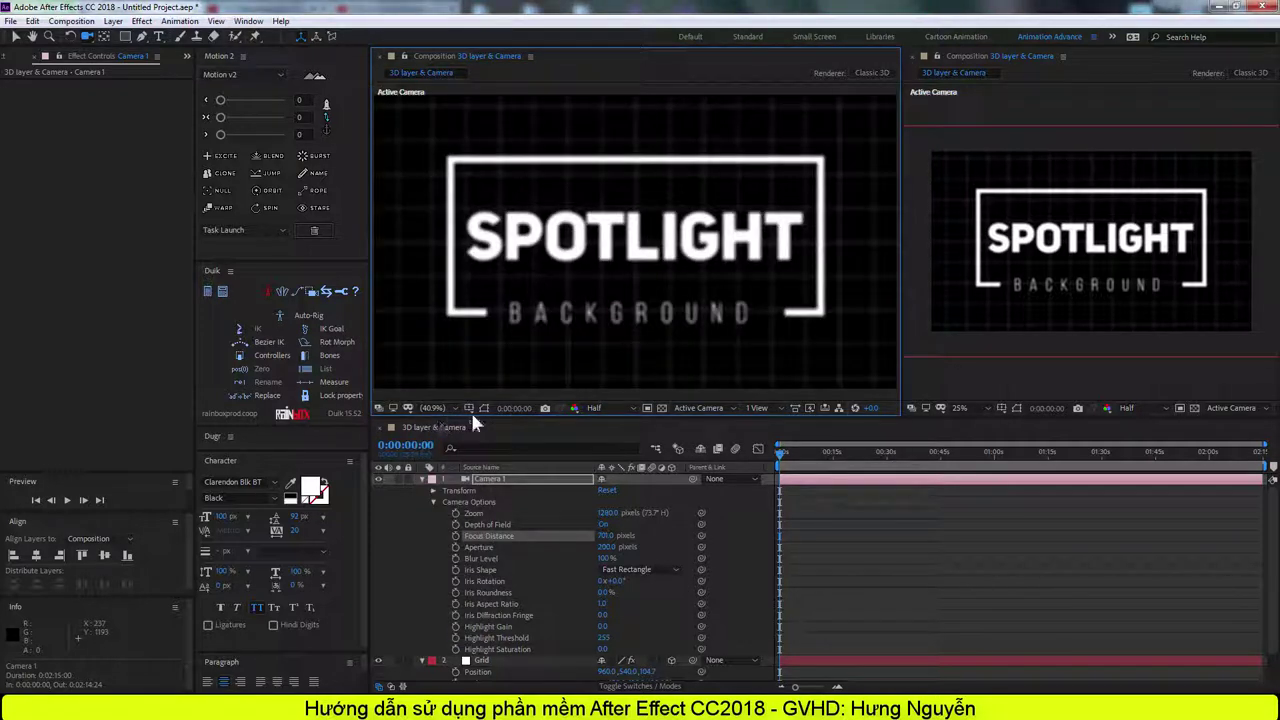
pyautogui.moveTo(902, 298); pyautogui.dragTo(958, 299)
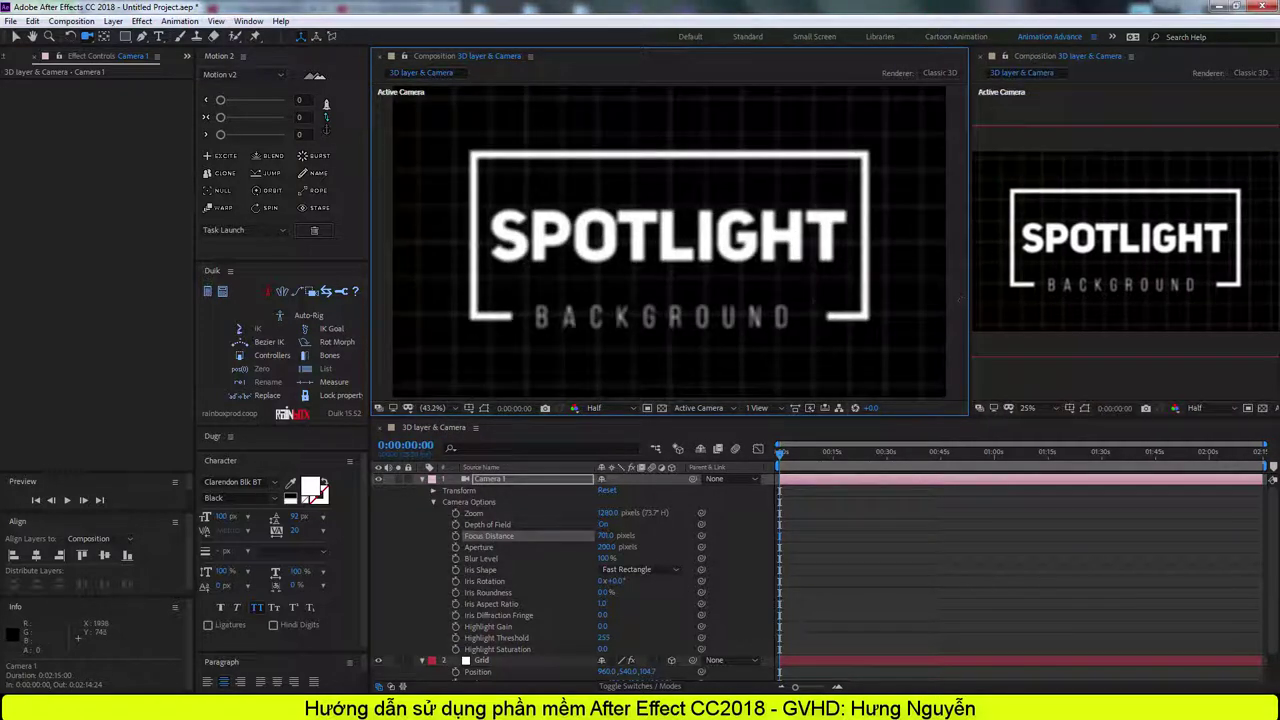
pyautogui.moveTo(603, 537); pyautogui.dragTo(808, 537)
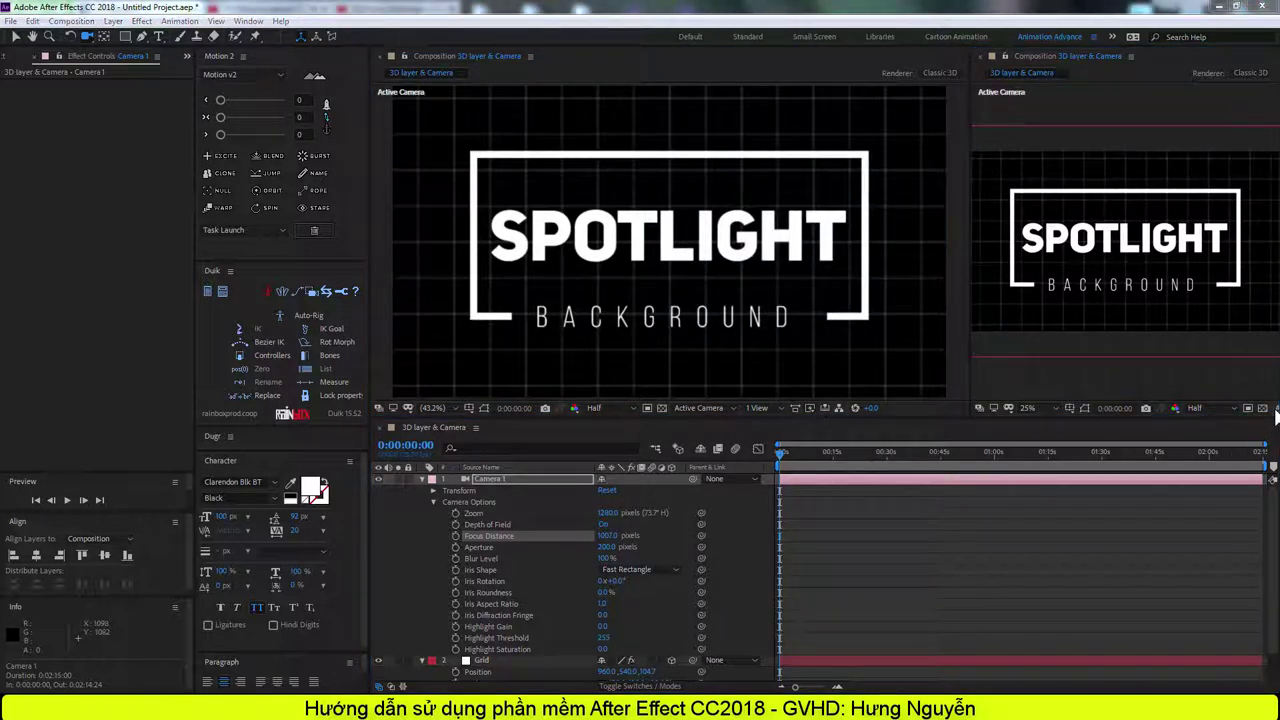
pyautogui.click(969, 222)
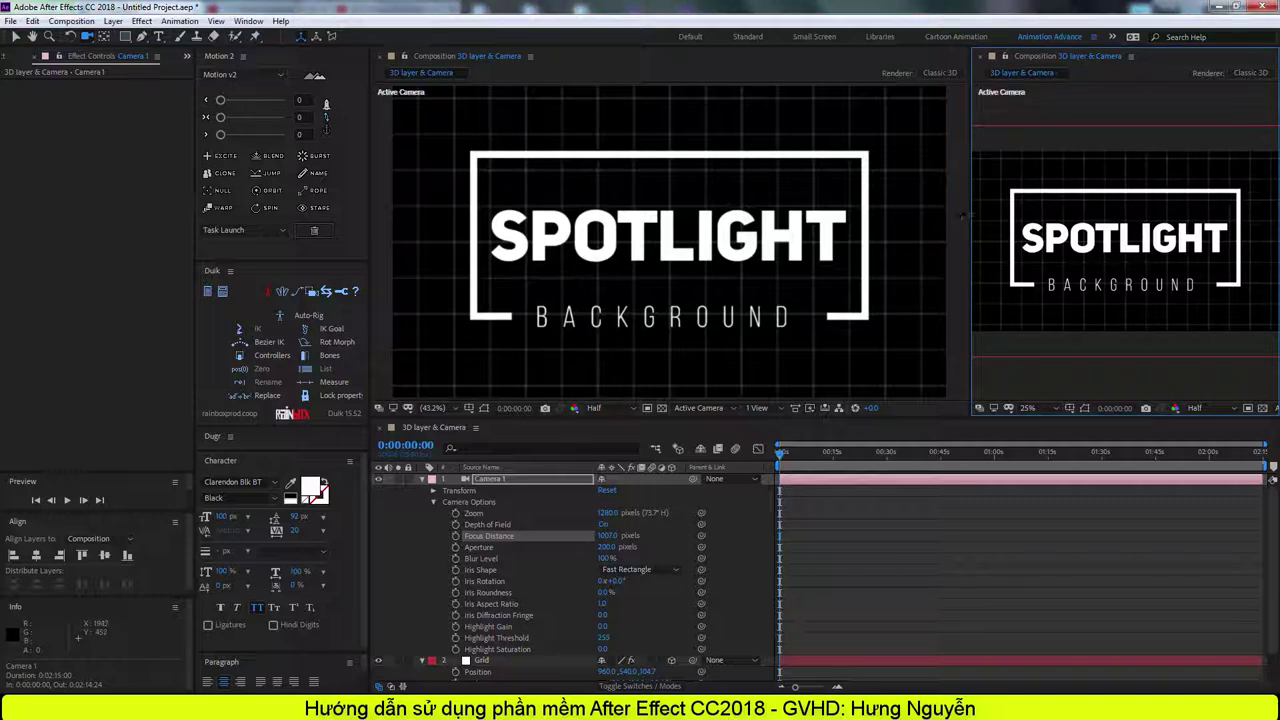
pyautogui.moveTo(970, 211); pyautogui.dragTo(890, 211)
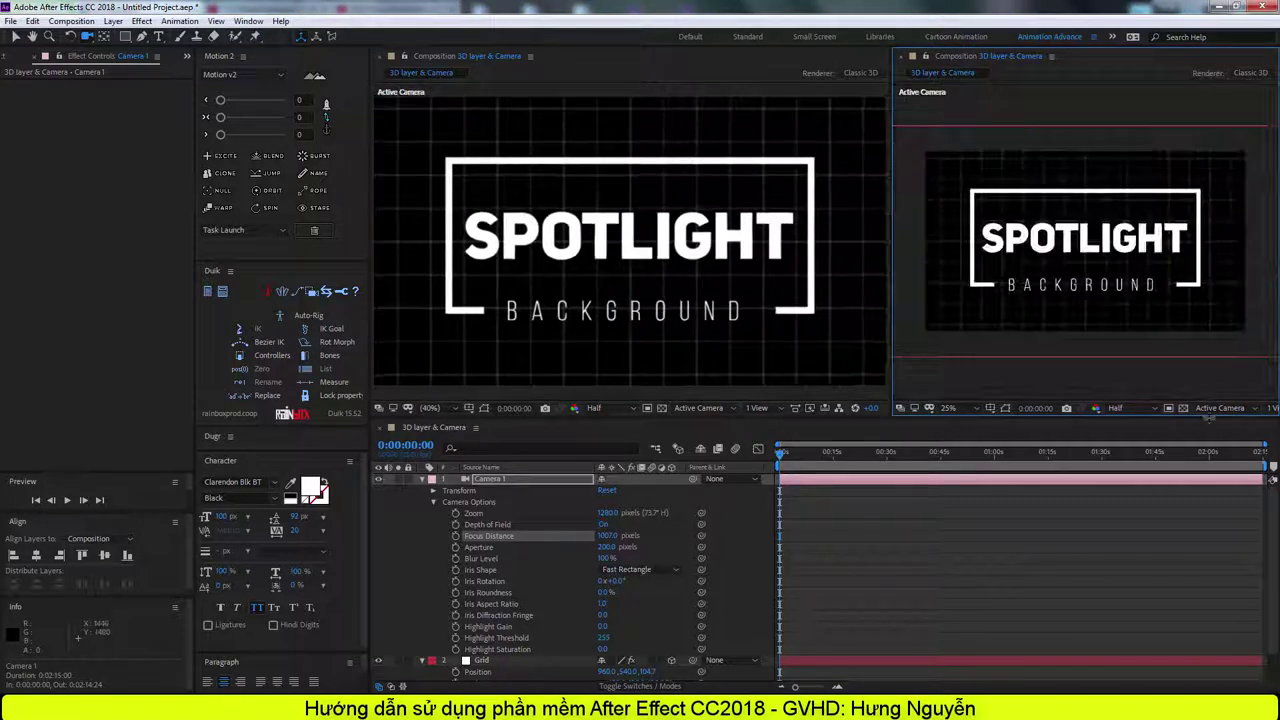
# In the right viewer's Custom View 1, set Focus Distance 1280 and Aperture 0, then orbit to angle the logo.
pyautogui.click(1220, 408)
pyautogui.click(1229, 548)
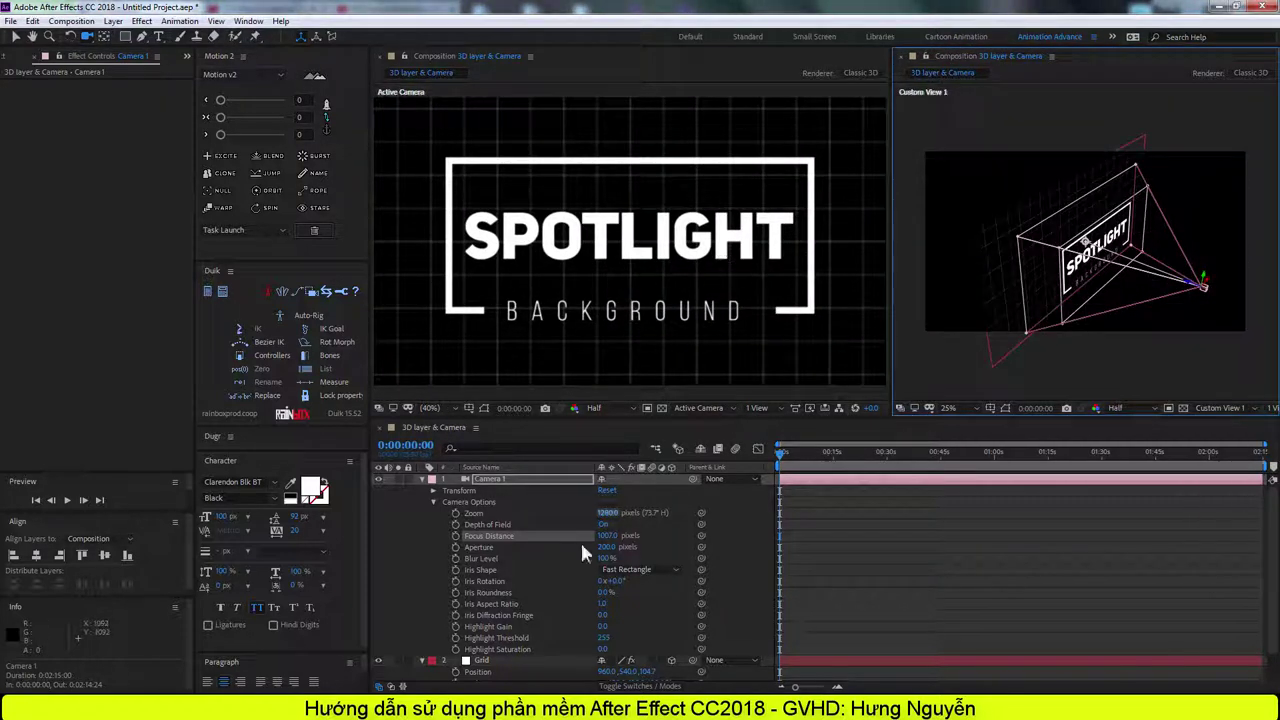
pyautogui.moveTo(601, 541); pyautogui.dragTo(560, 541)
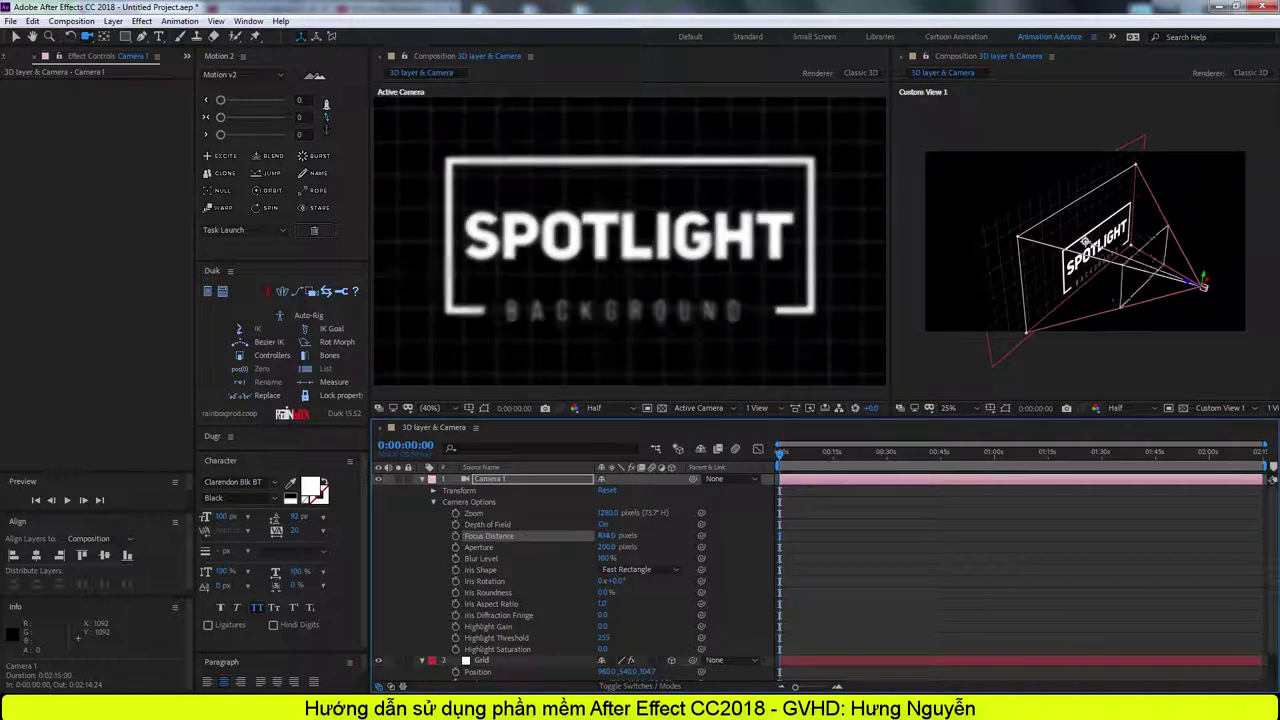
pyautogui.moveTo(627, 535); pyautogui.dragTo(575, 519)
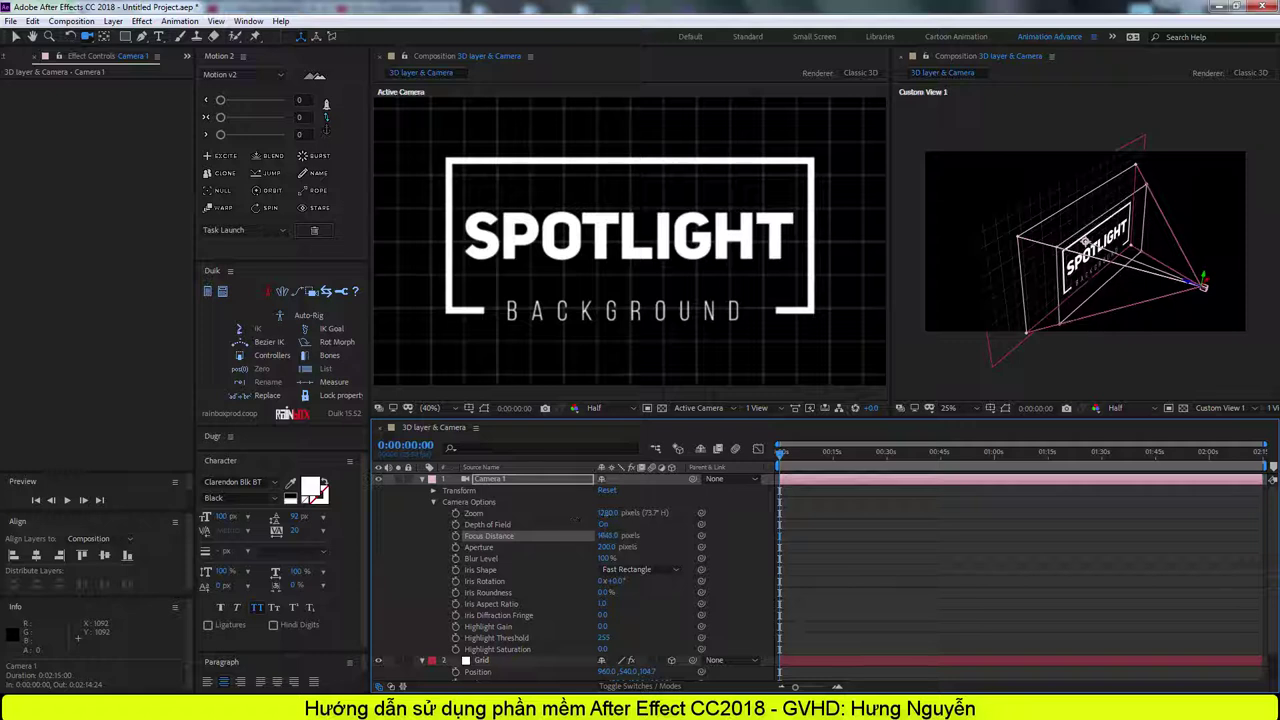
pyautogui.moveTo(575, 519)
pyautogui.mouseDown()
pyautogui.moveTo(612, 535)
pyautogui.moveTo(835, 500)
pyautogui.moveTo(615, 514)
pyautogui.mouseUp()
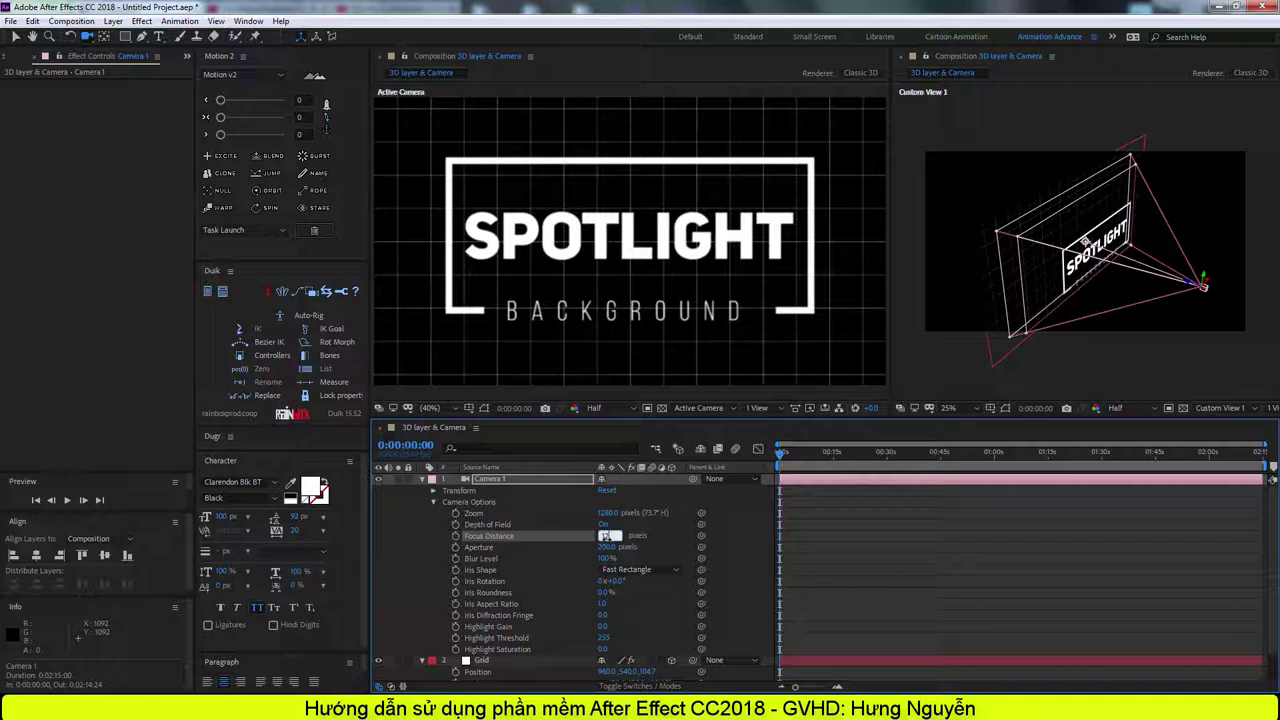
pyautogui.write('1280')
pyautogui.press('Return')
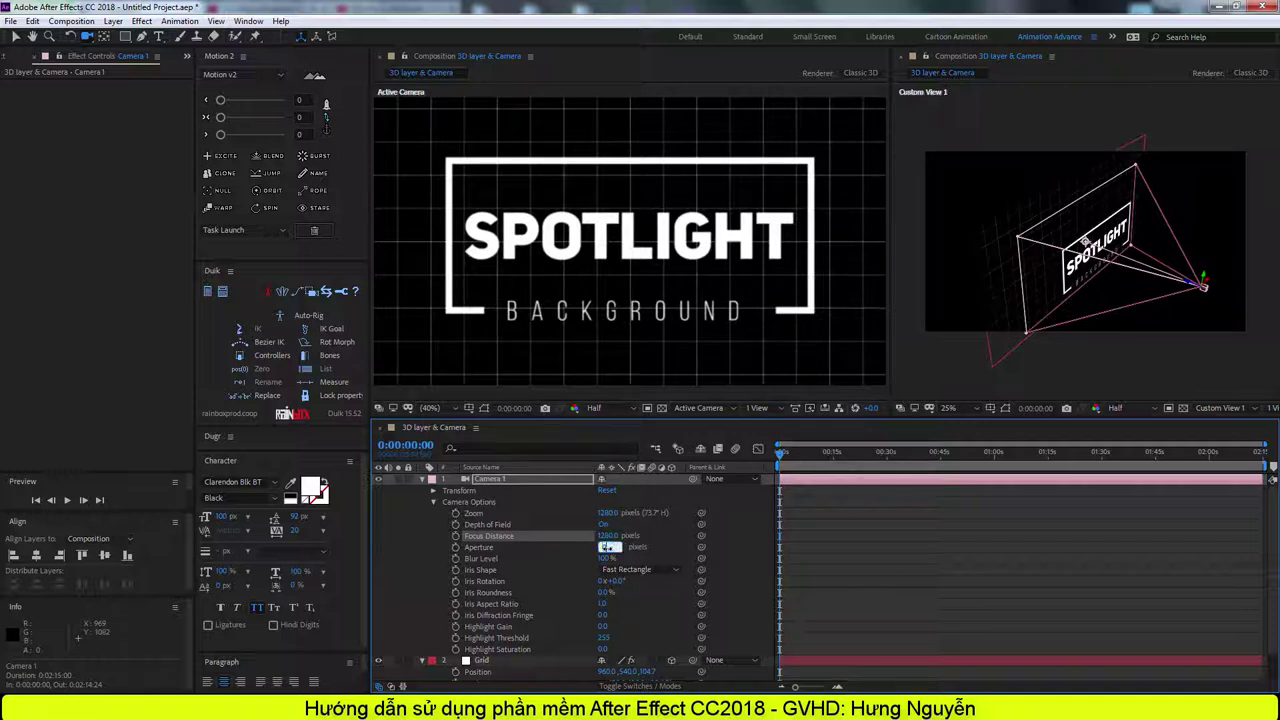
pyautogui.moveTo(608, 547); pyautogui.dragTo(598, 547)
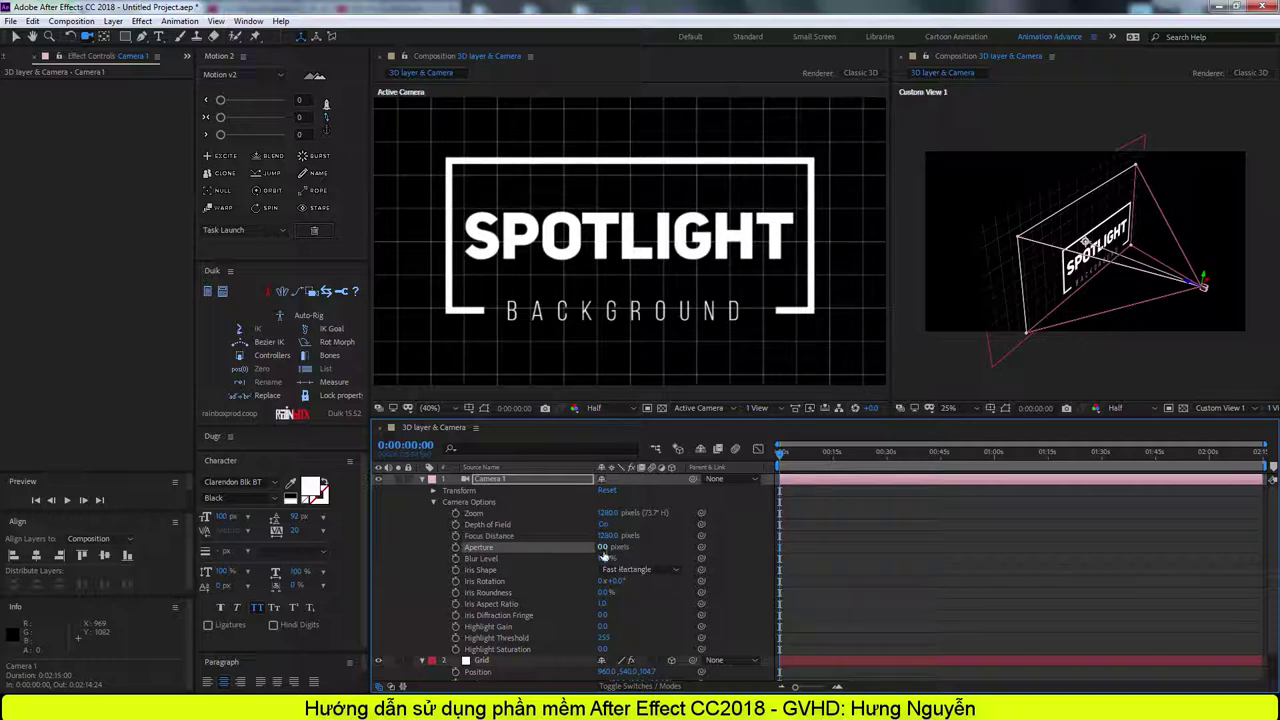
pyautogui.moveTo(690, 320)
pyautogui.mouseDown()
pyautogui.moveTo(697, 288)
pyautogui.moveTo(623, 272)
pyautogui.moveTo(617, 257)
pyautogui.mouseUp()
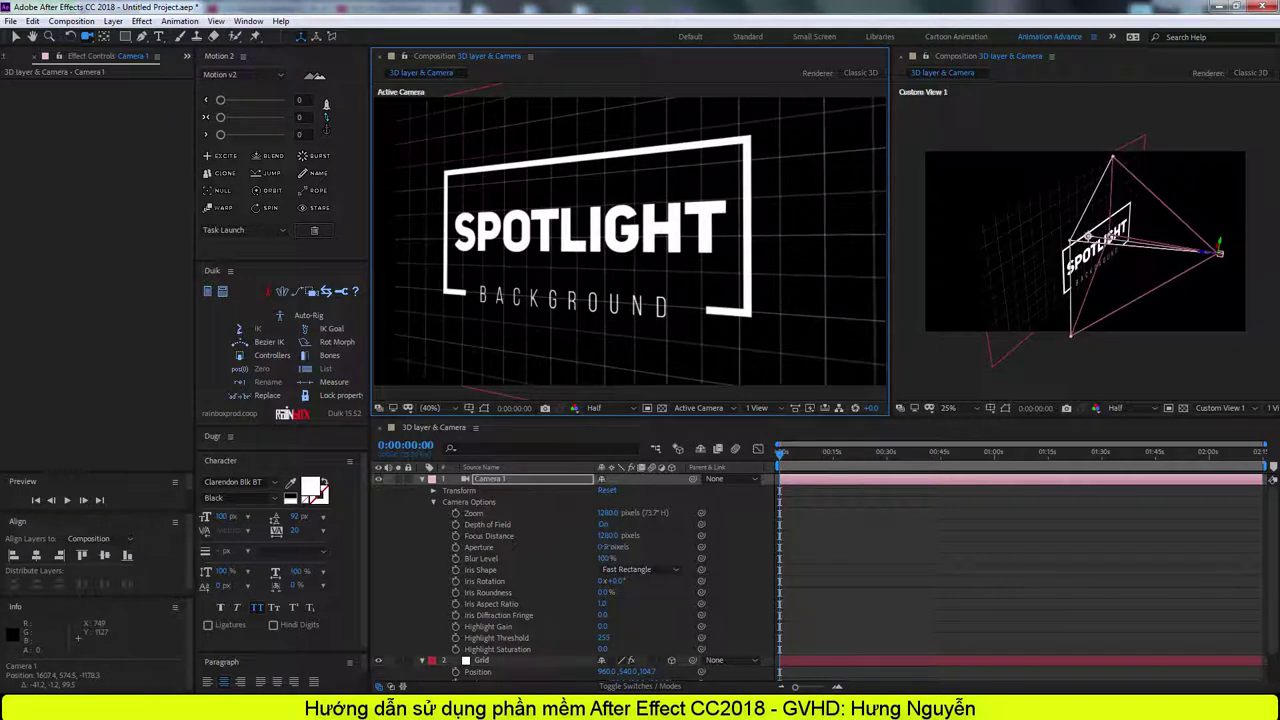
# Scrub Aperture up to 892 and vary Focus Distance for heavy blur, orbiting the logo further.
pyautogui.moveTo(603, 547)
pyautogui.mouseDown()
pyautogui.moveTo(660, 549)
pyautogui.moveTo(560, 536)
pyautogui.moveTo(1053, 527)
pyautogui.mouseUp()
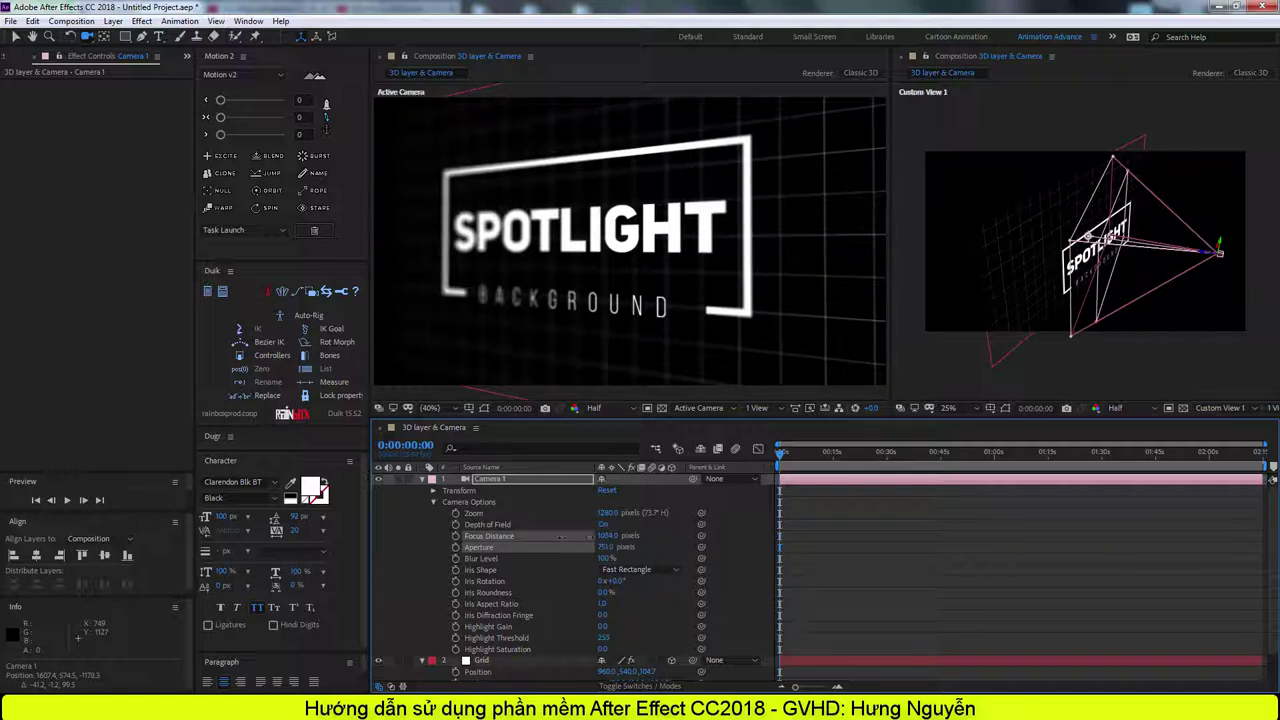
pyautogui.moveTo(608, 535)
pyautogui.mouseDown()
pyautogui.moveTo(406, 540)
pyautogui.moveTo(784, 515)
pyautogui.mouseUp()
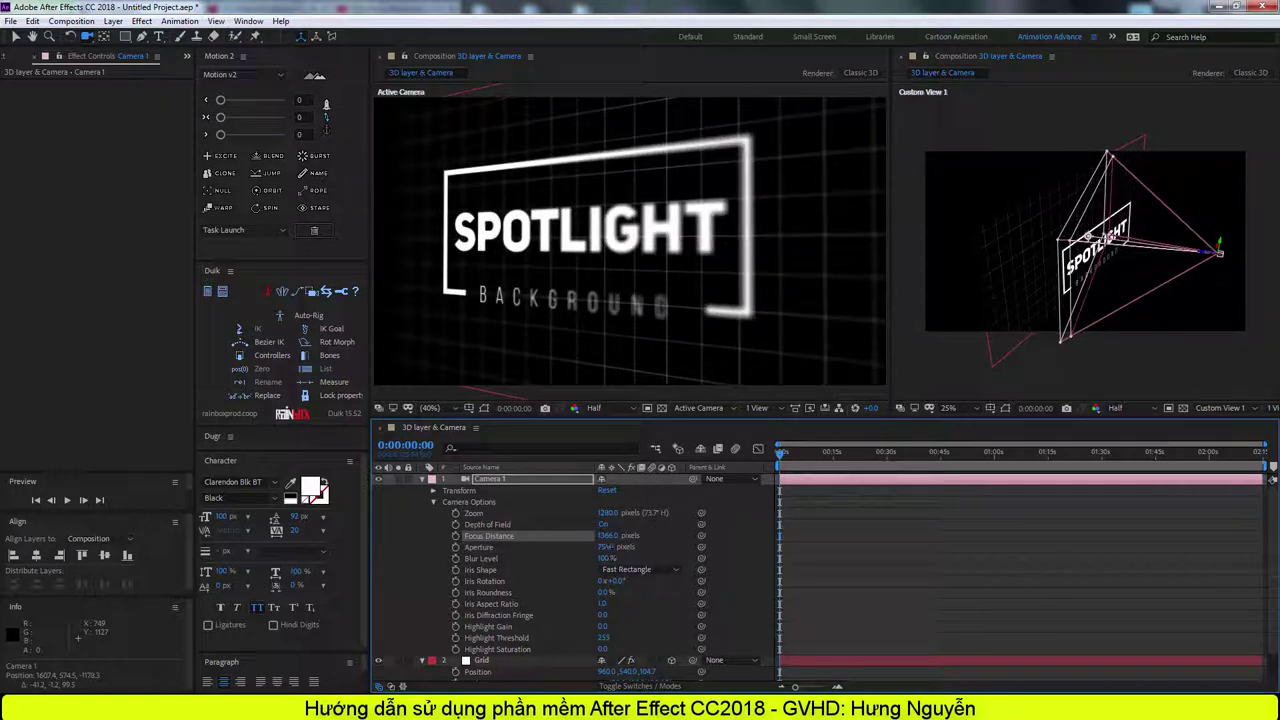
pyautogui.moveTo(607, 547); pyautogui.dragTo(692, 549)
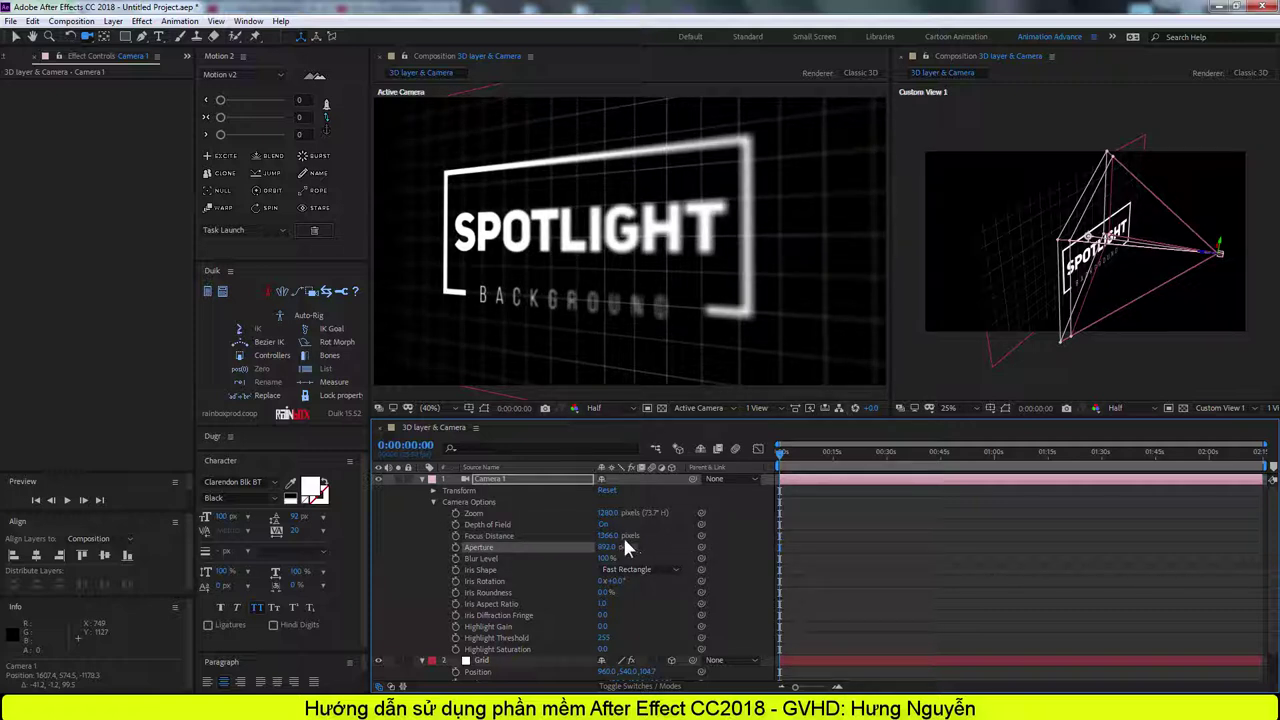
pyautogui.moveTo(622, 535); pyautogui.dragTo(666, 545)
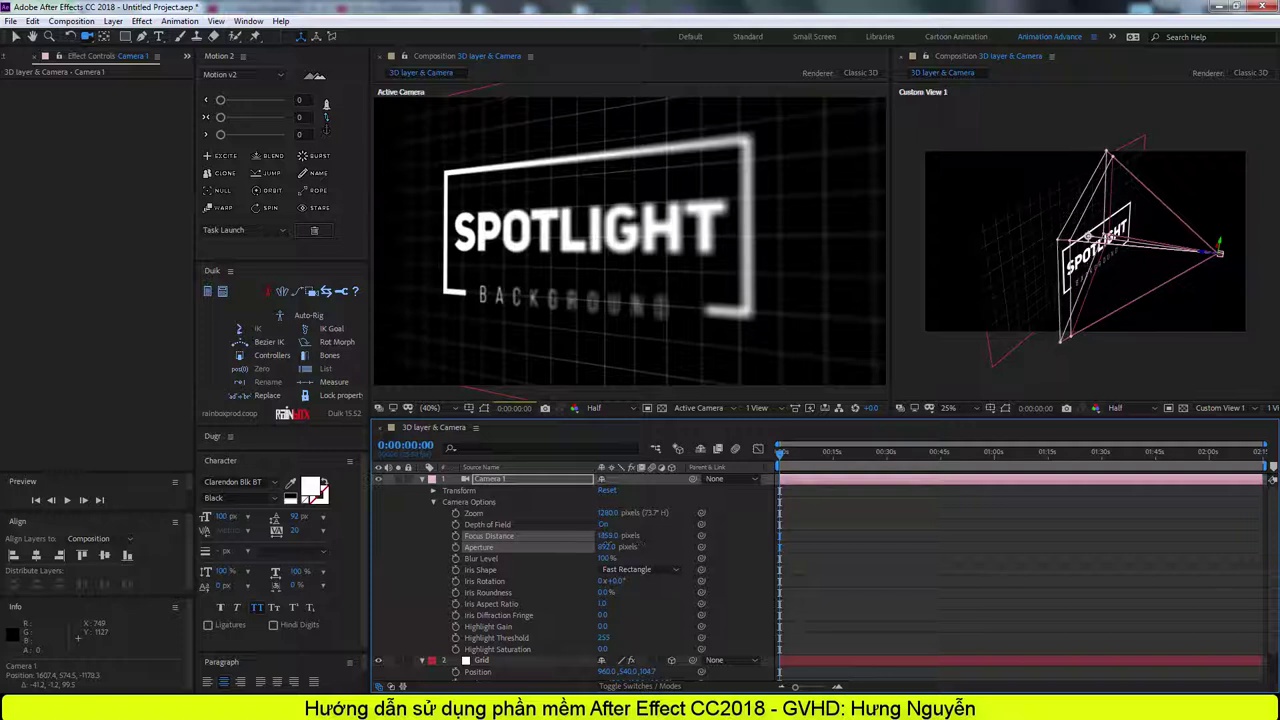
pyautogui.moveTo(609, 535); pyautogui.dragTo(560, 535)
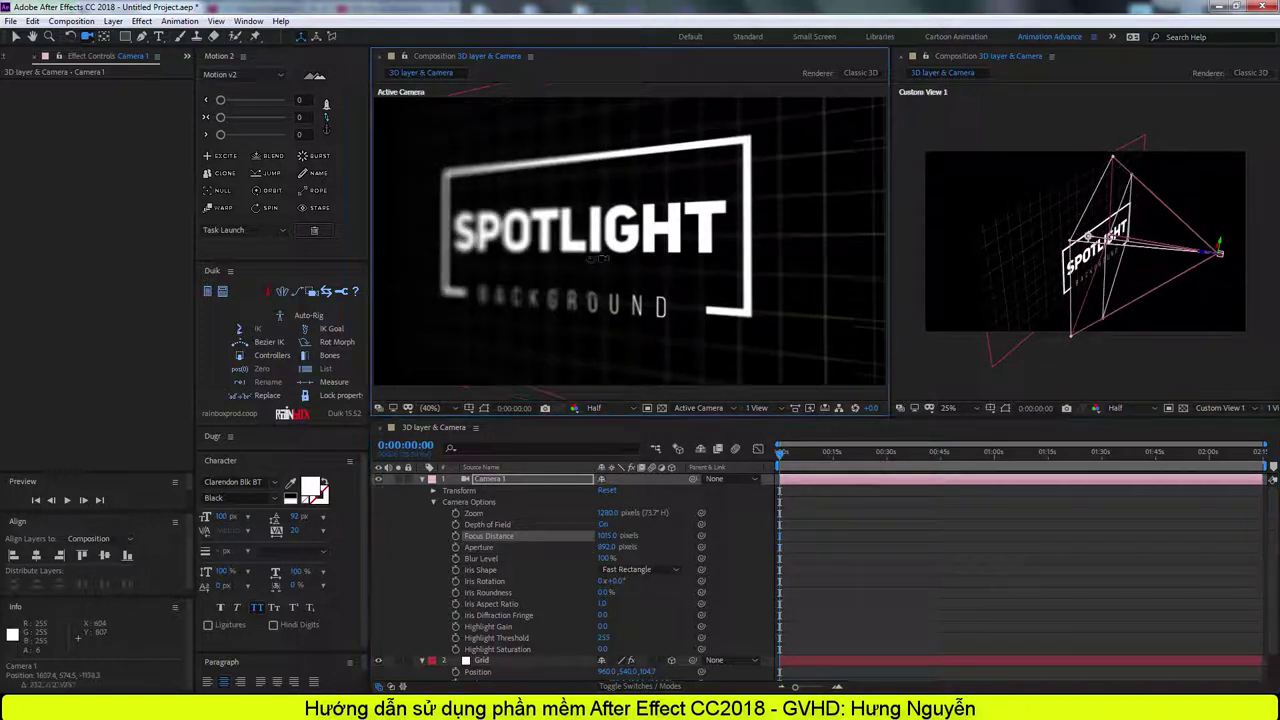
pyautogui.moveTo(522, 344); pyautogui.dragTo(560, 345)
pyautogui.moveTo(615, 537)
pyautogui.mouseDown()
pyautogui.moveTo(974, 523)
pyautogui.moveTo(531, 524)
pyautogui.moveTo(762, 523)
pyautogui.mouseUp()
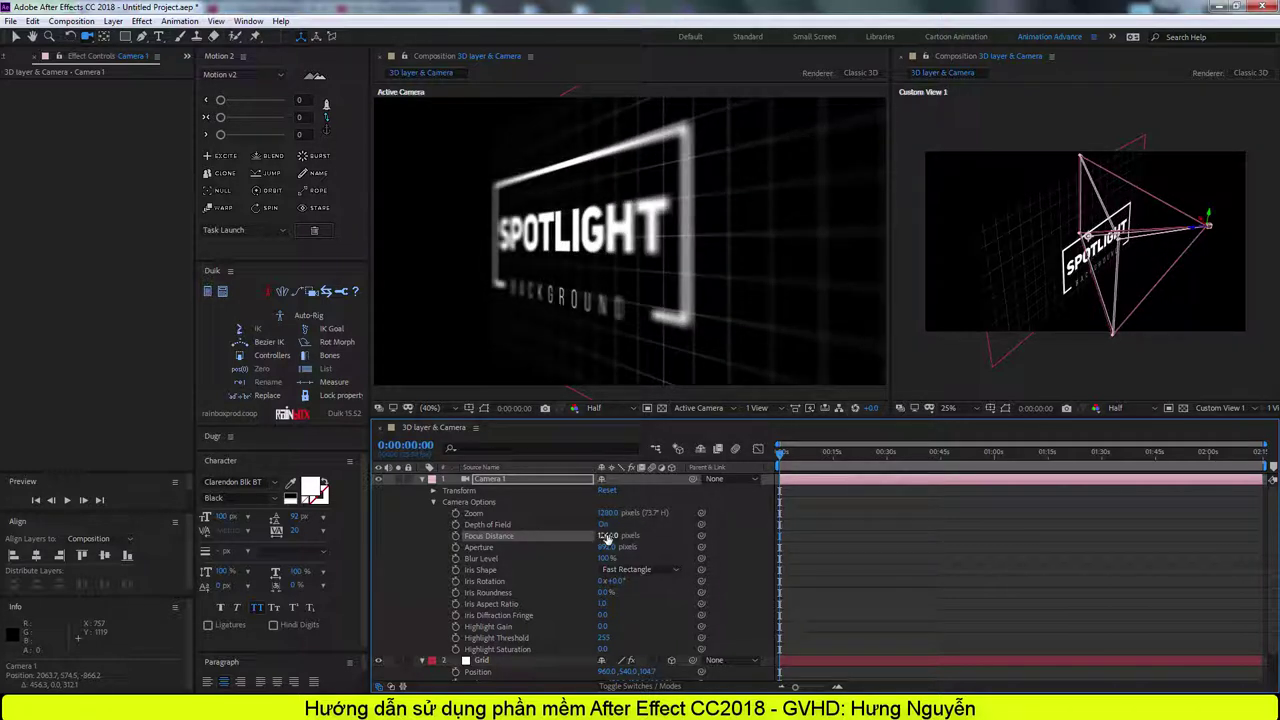
# Set Focus Distance to 1280 and Aperture to 0, and toggle the camera's Depth of Field.
pyautogui.click(608, 536)
pyautogui.click(608, 548)
pyautogui.write('0')
pyautogui.press('Return')
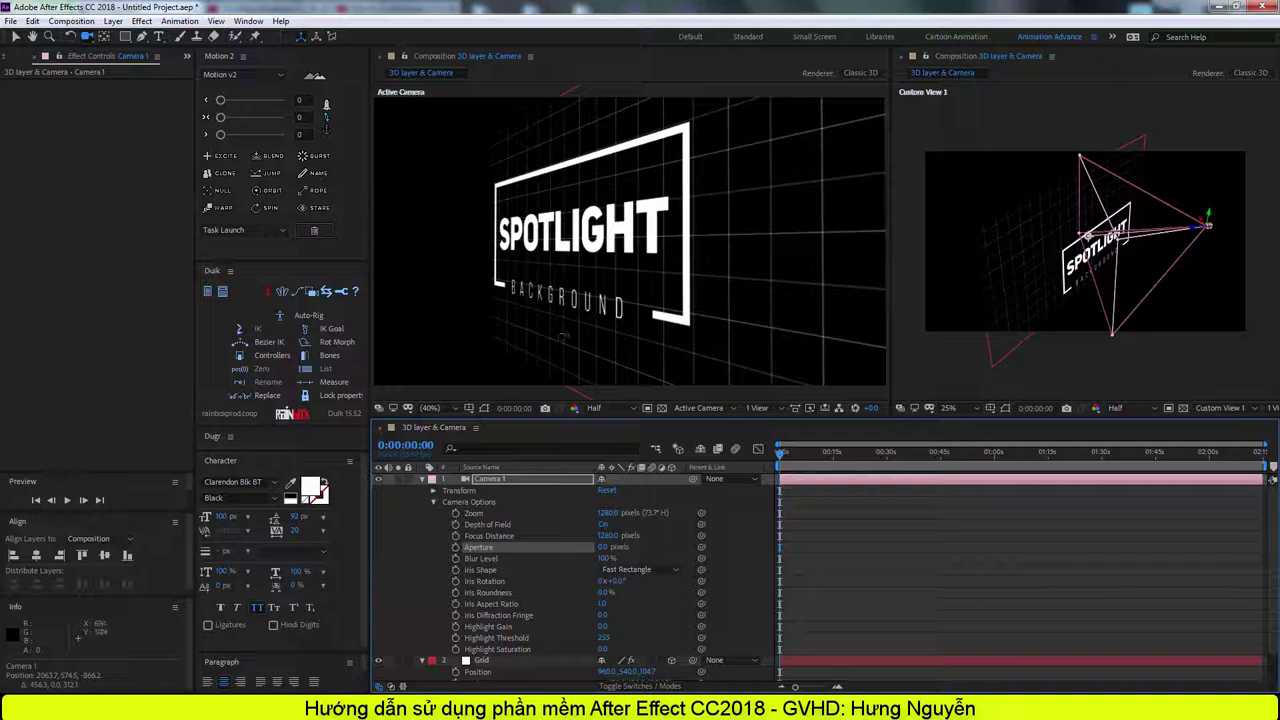
pyautogui.click(603, 526)
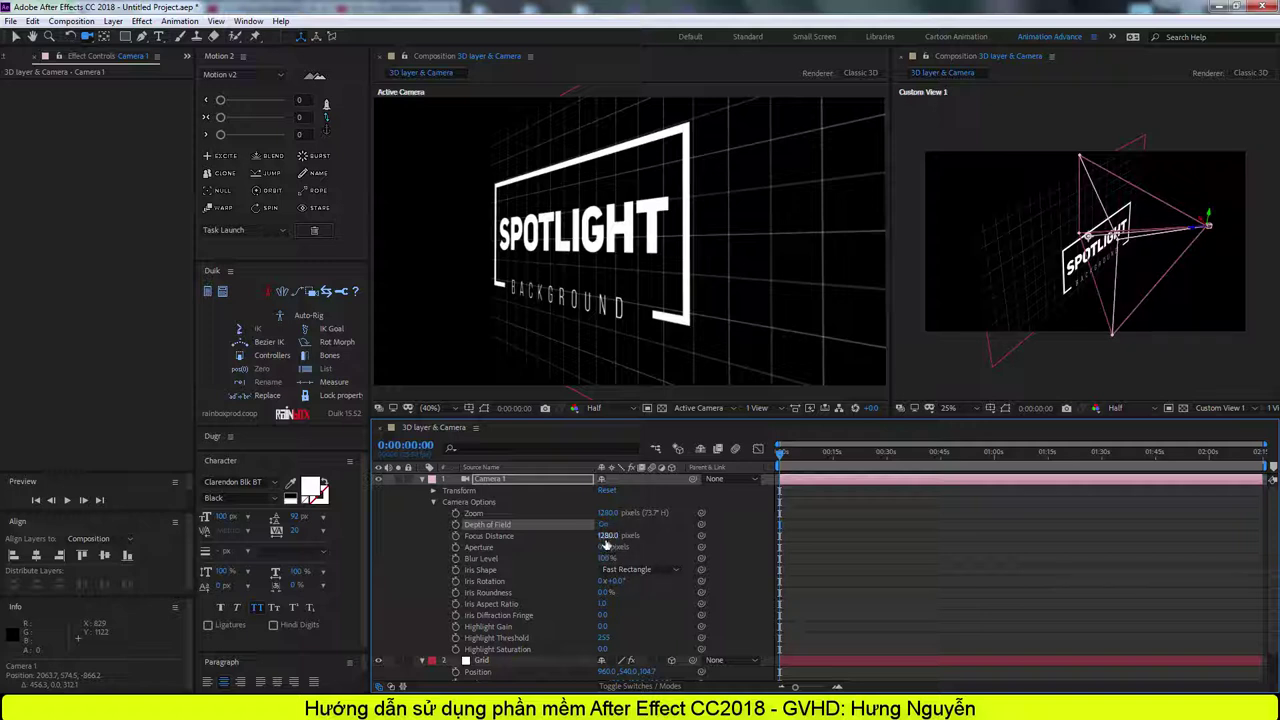
# Set Aperture to 200 and Focus Distance to 1104, then reset Camera 1's transform to face the logo.
pyautogui.moveTo(607, 536); pyautogui.dragTo(541, 537)
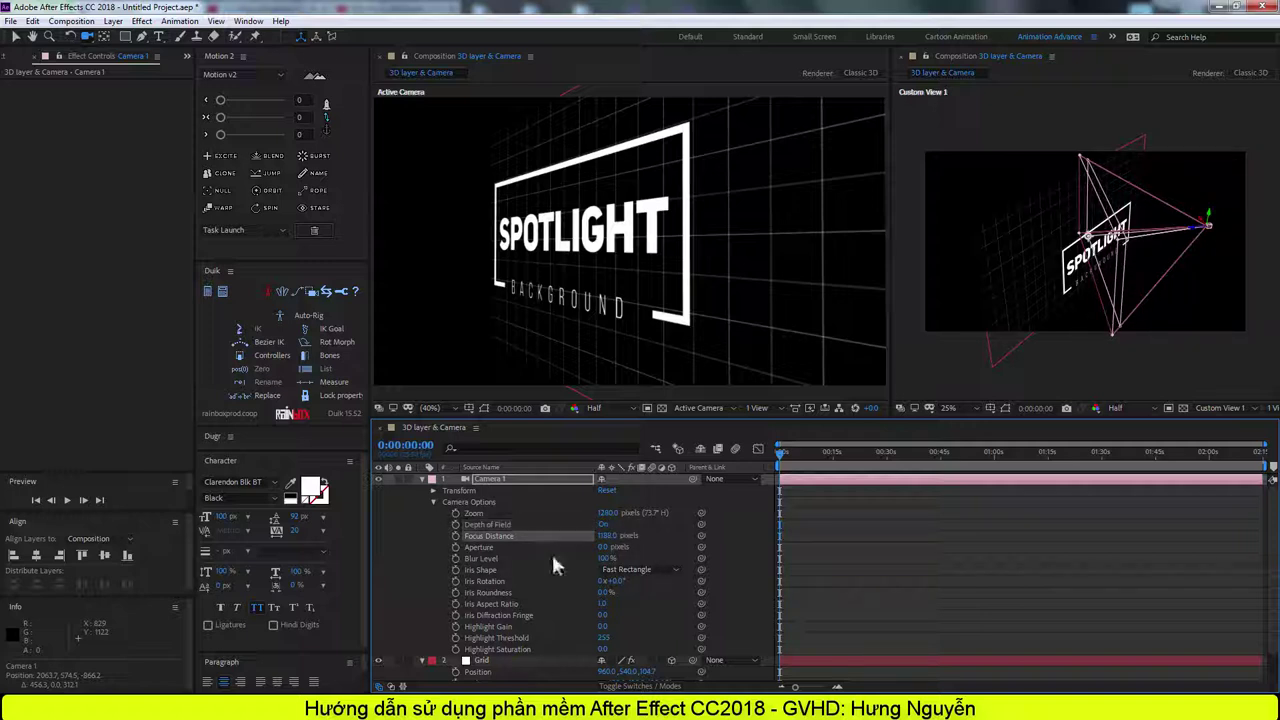
pyautogui.write('102')
pyautogui.press('Return')
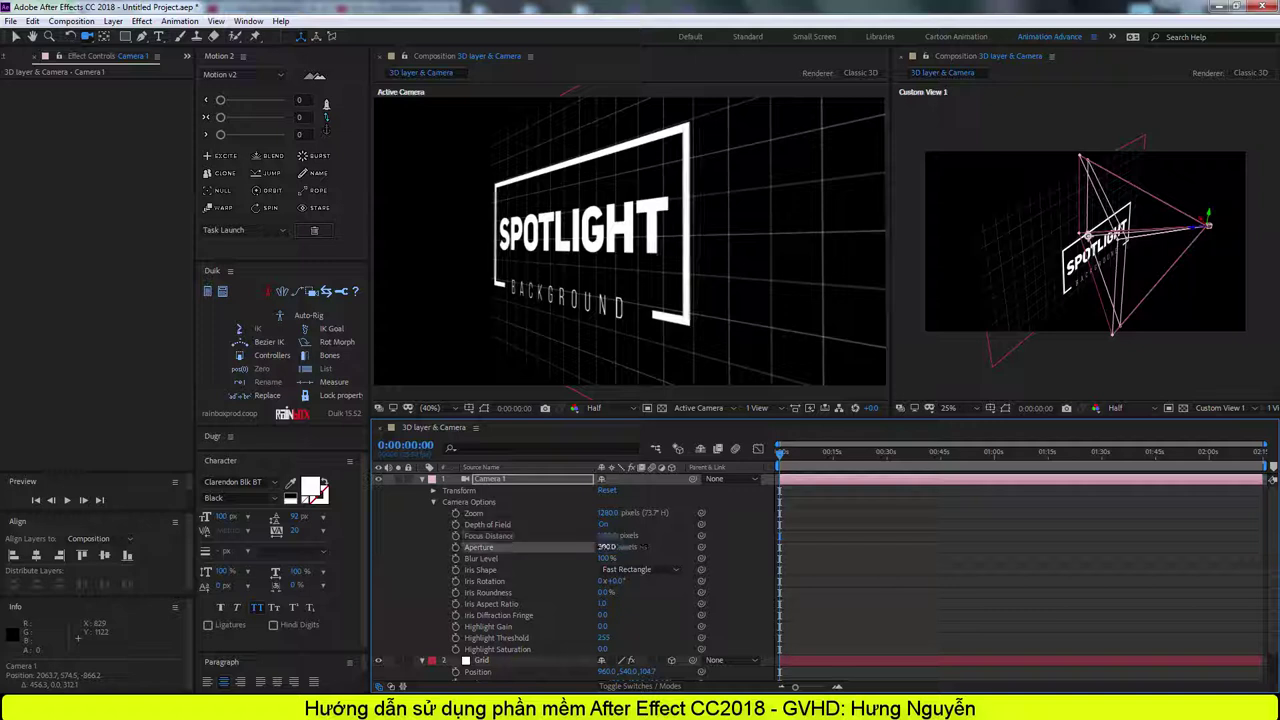
pyautogui.moveTo(609, 537); pyautogui.dragTo(630, 537)
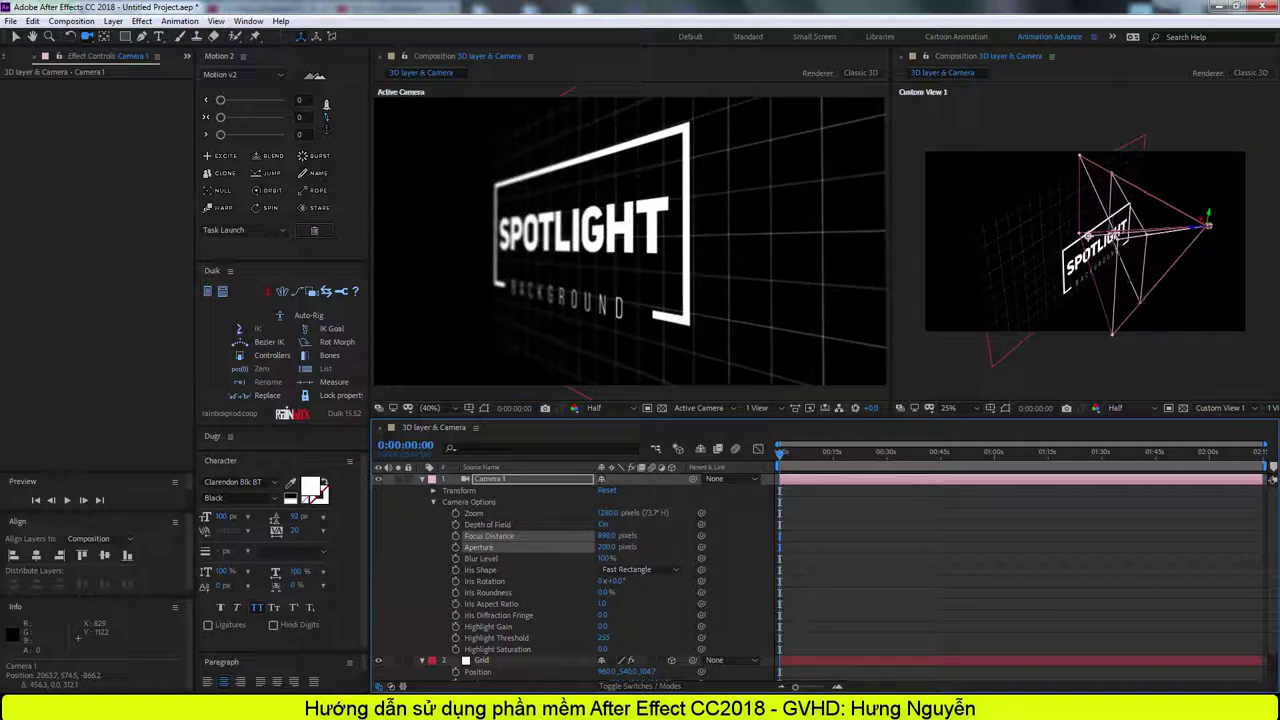
pyautogui.moveTo(609, 536); pyautogui.dragTo(590, 536)
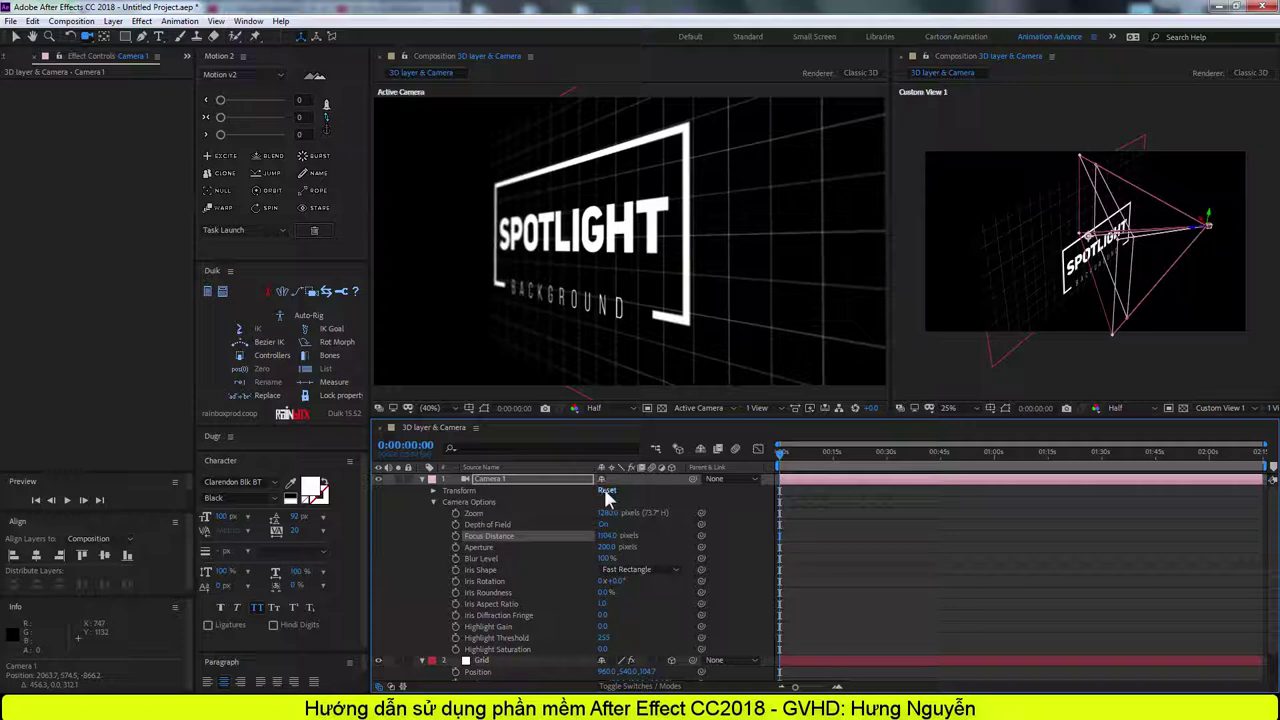
pyautogui.click(606, 492)
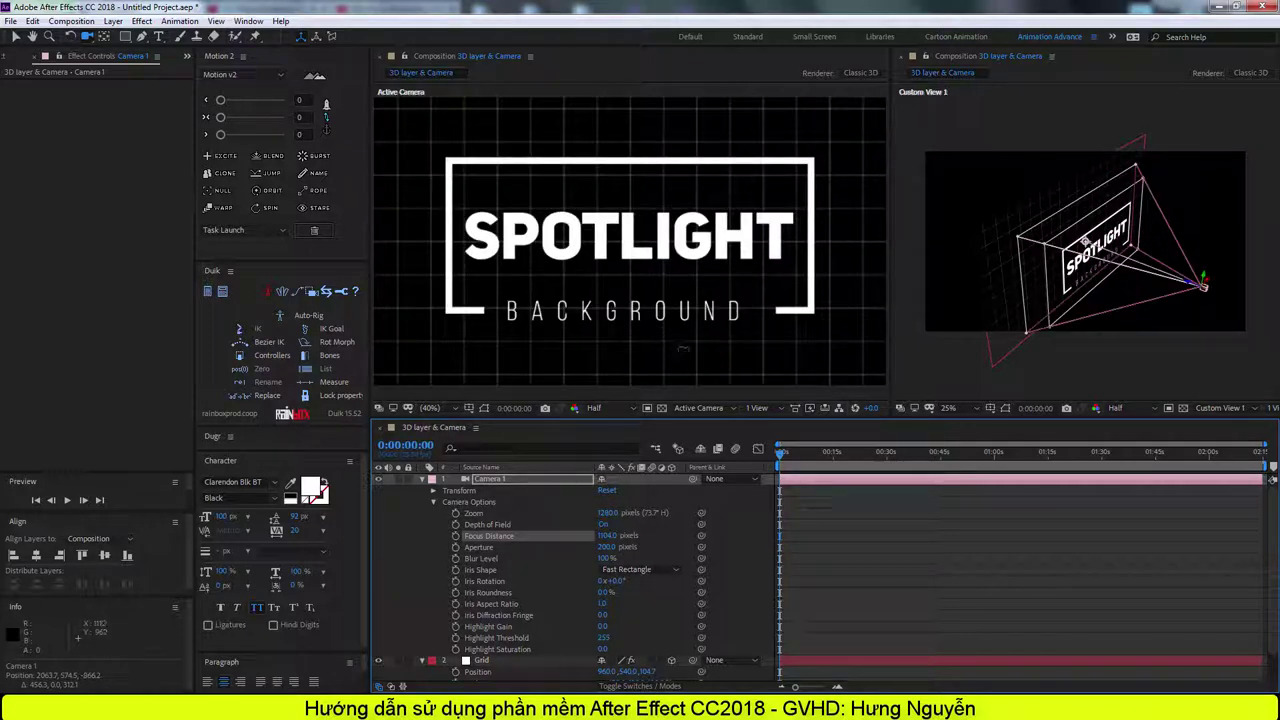
# Raise Camera 1's Focus Distance to about 1281 and Aperture to 311, then collapse the Camera and Grid layers.
pyautogui.moveTo(681, 328); pyautogui.dragTo(678, 348)
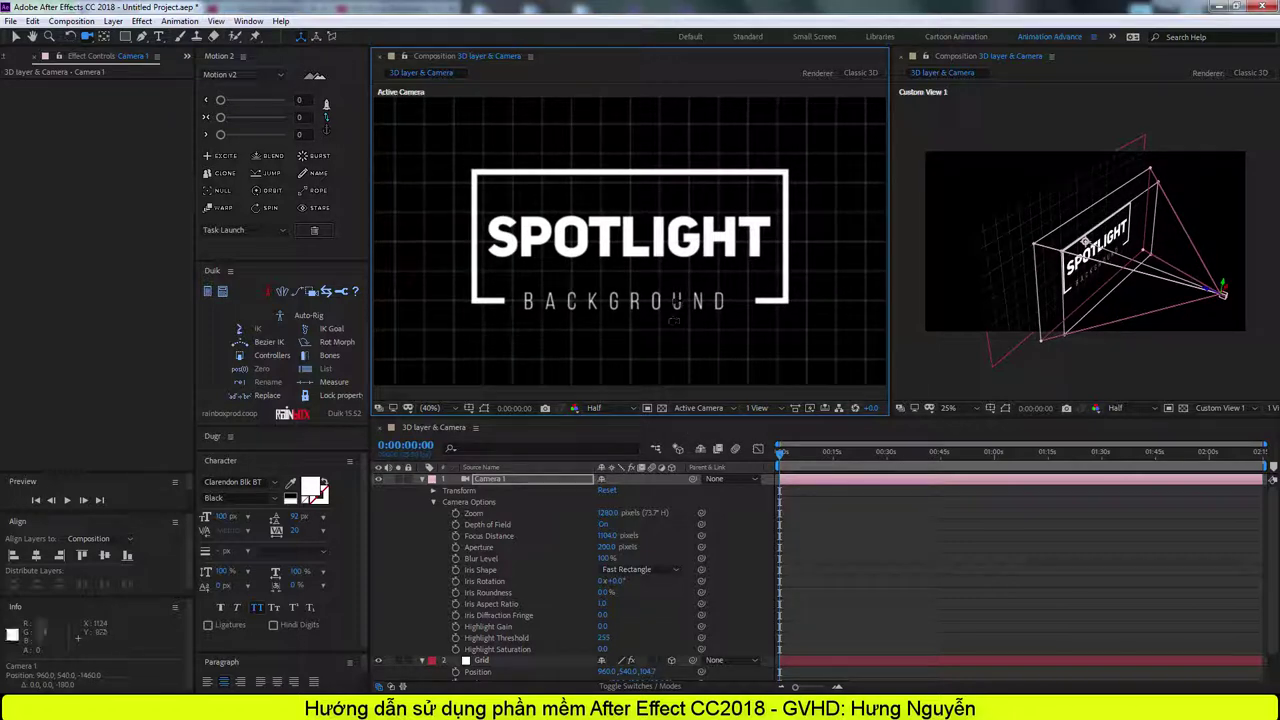
pyautogui.moveTo(678, 348); pyautogui.dragTo(696, 319)
pyautogui.hotkey('ctrl', 'z')
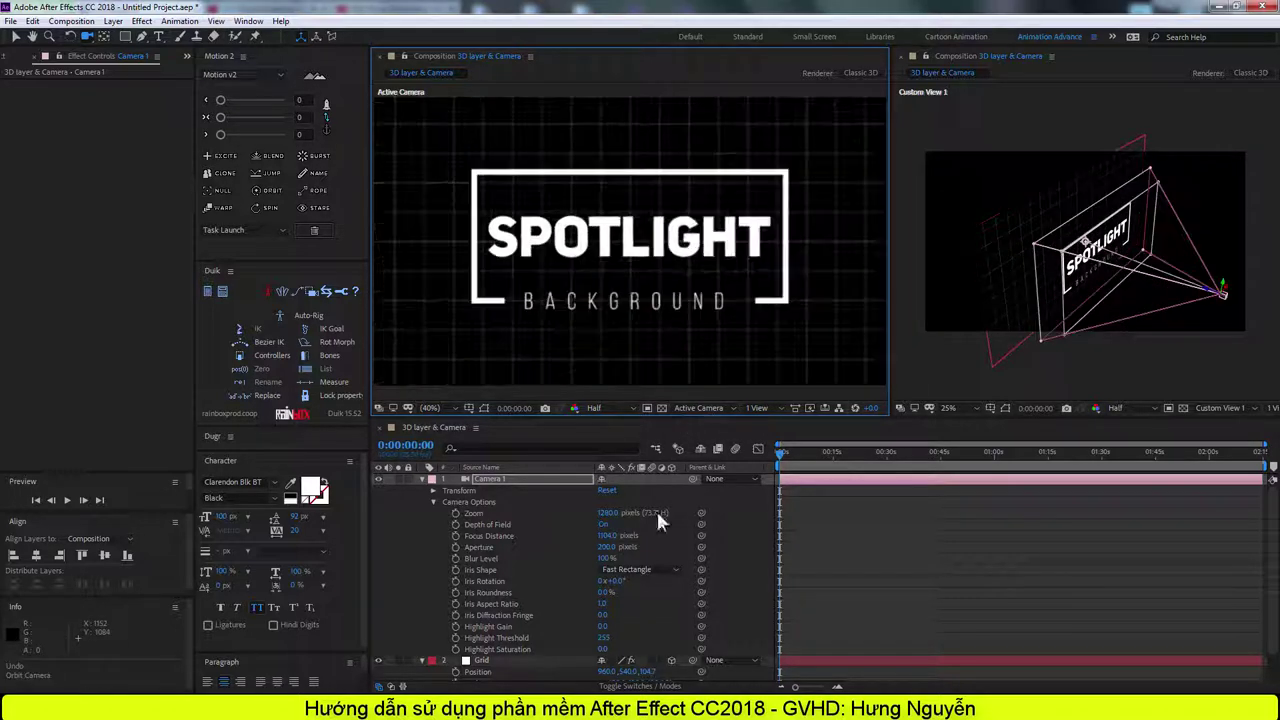
pyautogui.moveTo(612, 535)
pyautogui.mouseDown()
pyautogui.moveTo(733, 541)
pyautogui.moveTo(721, 536)
pyautogui.mouseUp()
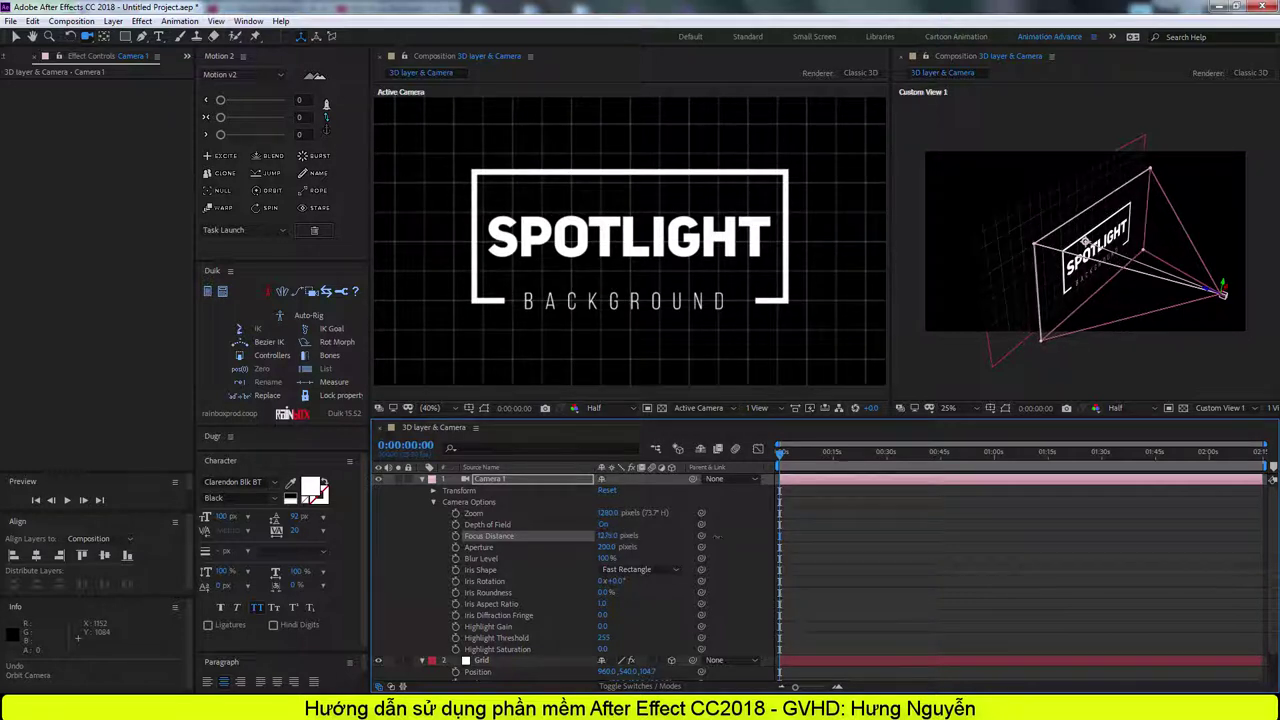
pyautogui.moveTo(605, 549)
pyautogui.mouseDown()
pyautogui.moveTo(644, 547)
pyautogui.moveTo(607, 548)
pyautogui.mouseUp()
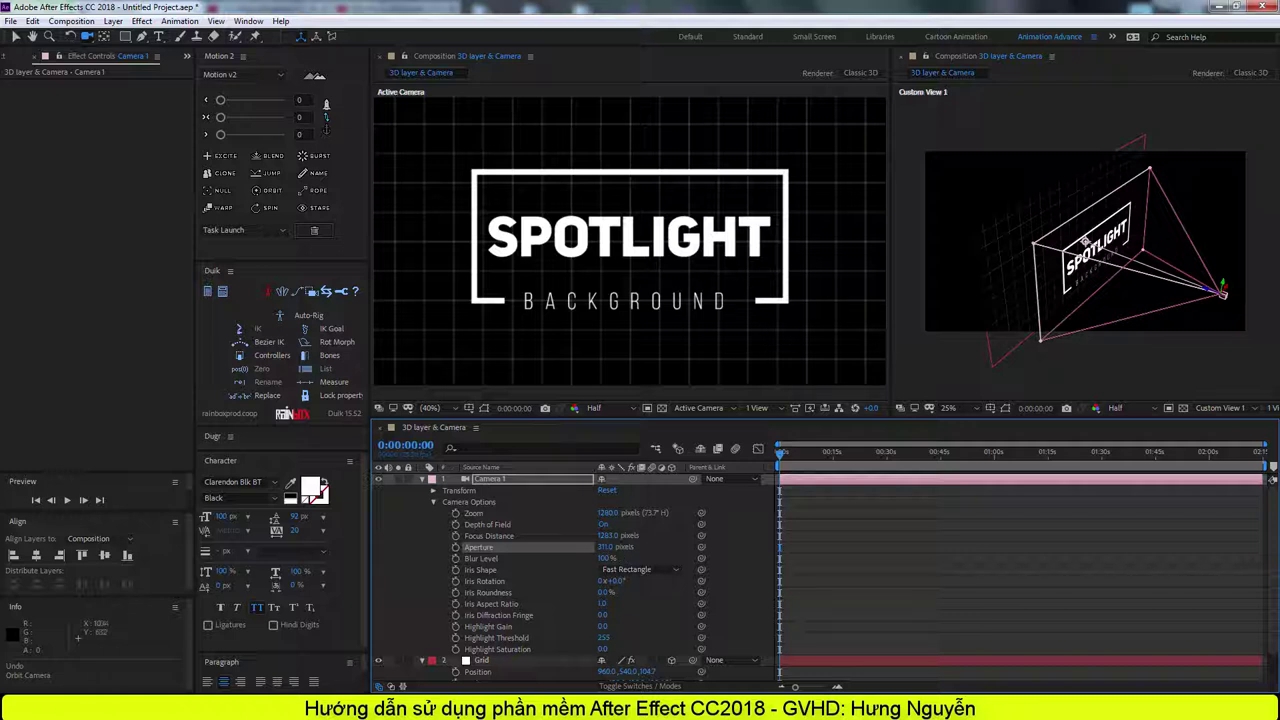
pyautogui.click(422, 479)
pyautogui.click(421, 490)
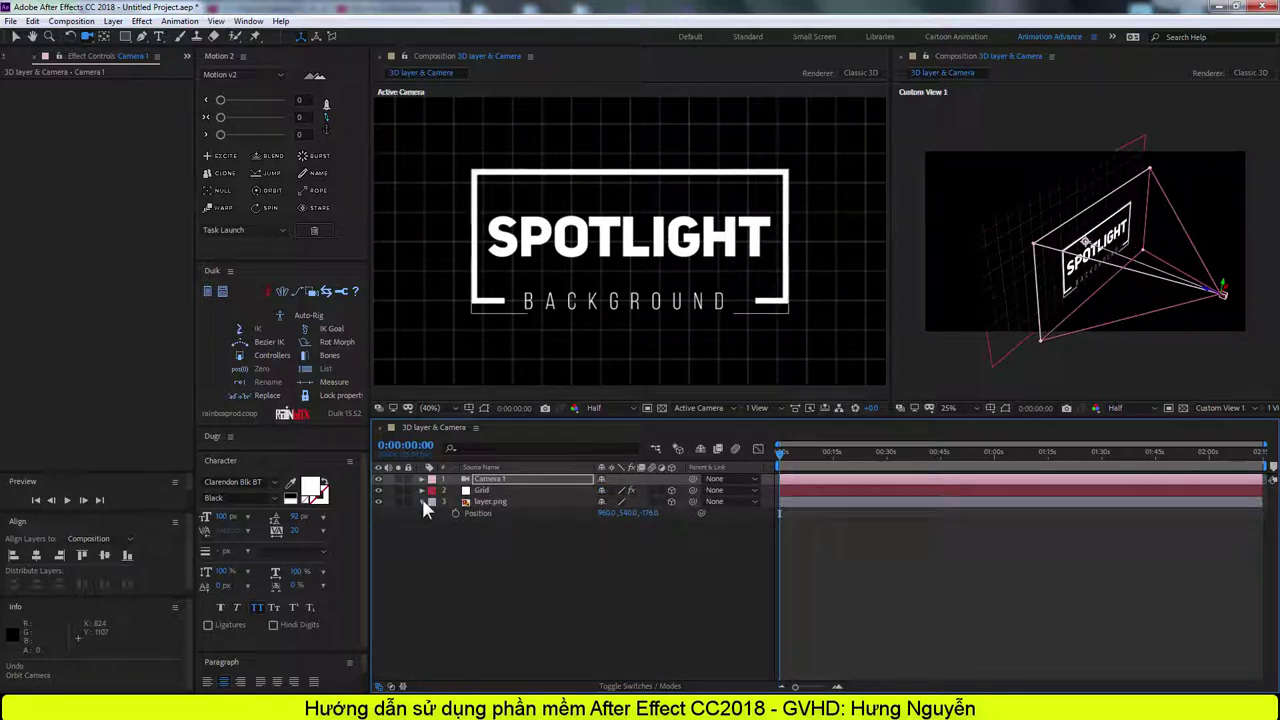
# Create a new adjustment layer and rename it 'Light ray'.
pyautogui.rightClick(466, 543)
pyautogui.moveTo(600, 399)
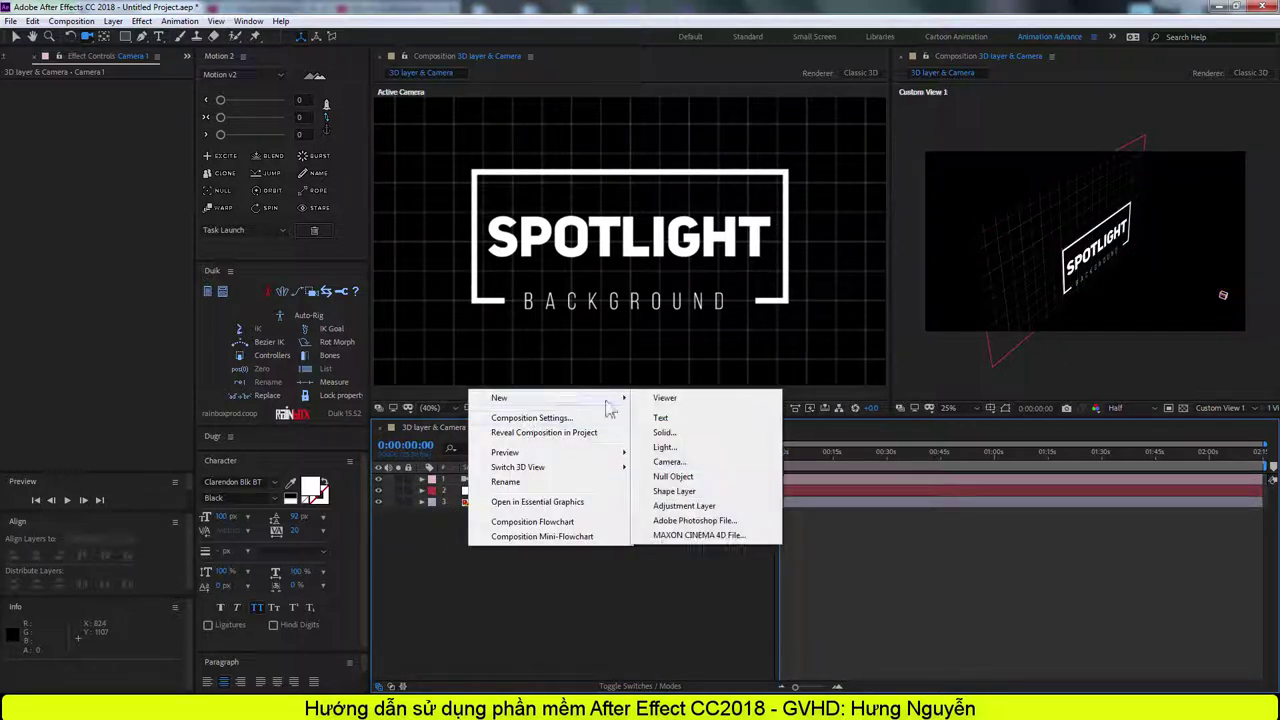
pyautogui.click(691, 507)
pyautogui.rightClick(500, 480)
pyautogui.click(527, 478)
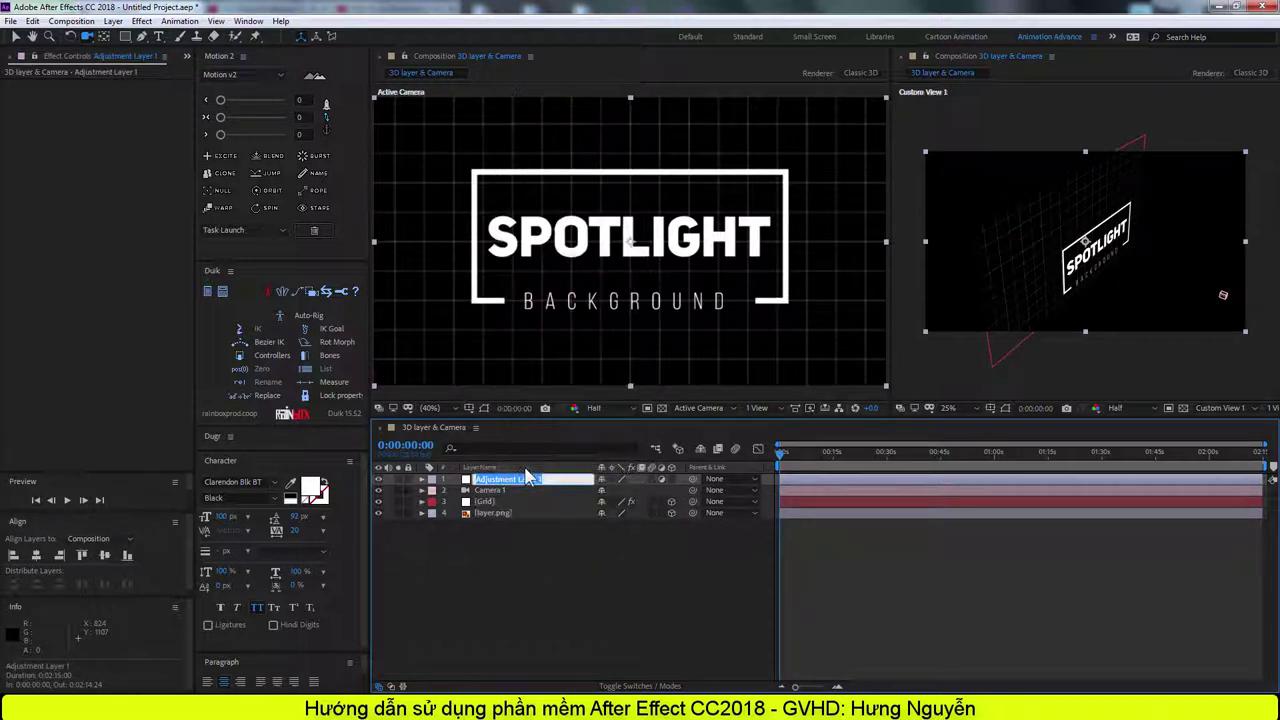
pyautogui.write('Li')
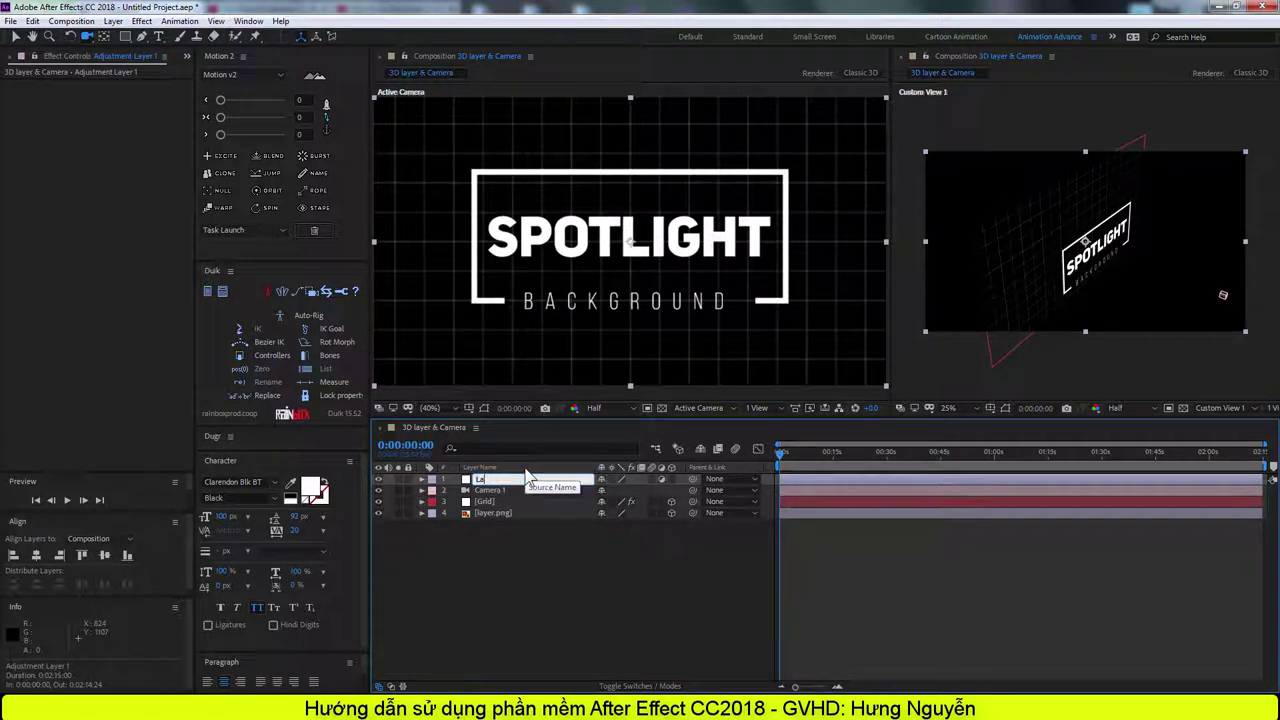
pyautogui.write('ght ray')
pyautogui.press('Return')
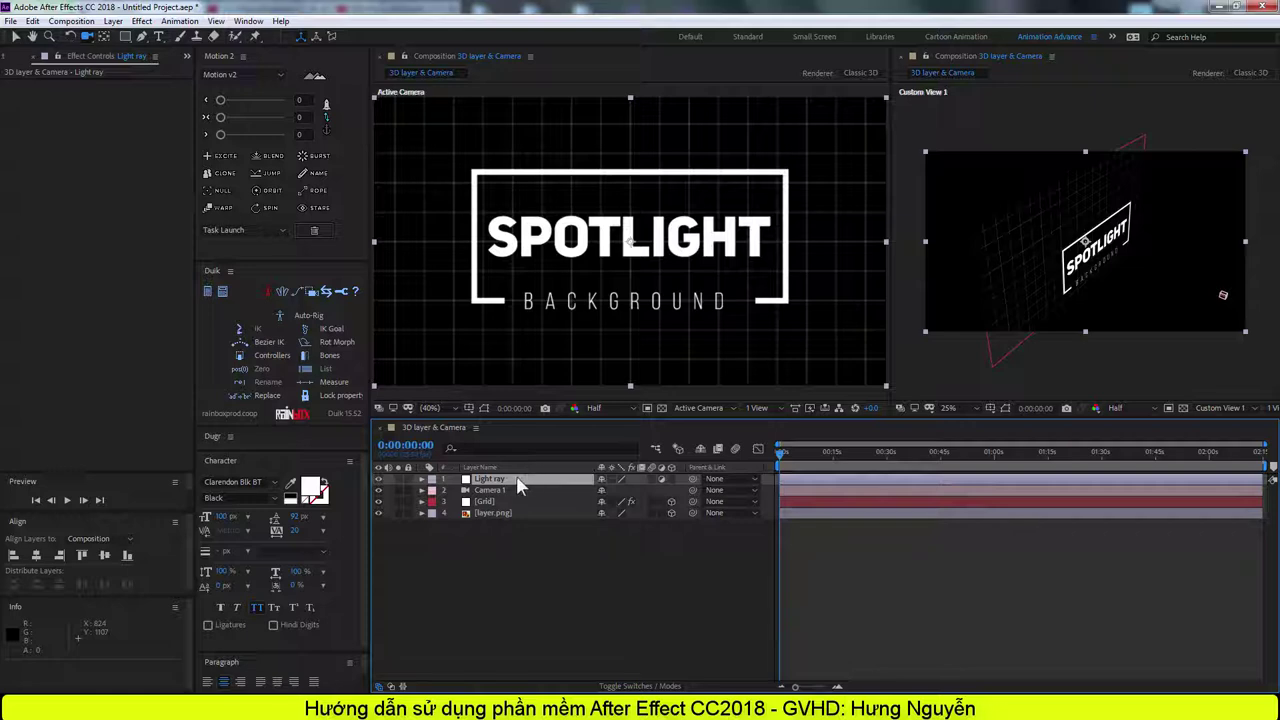
# Apply CC Radial Fast Blur with Amount 90 to Light ray and hide the layer.
pyautogui.rightClick(520, 482)
pyautogui.moveTo(573, 305)
pyautogui.moveTo(722, 345)
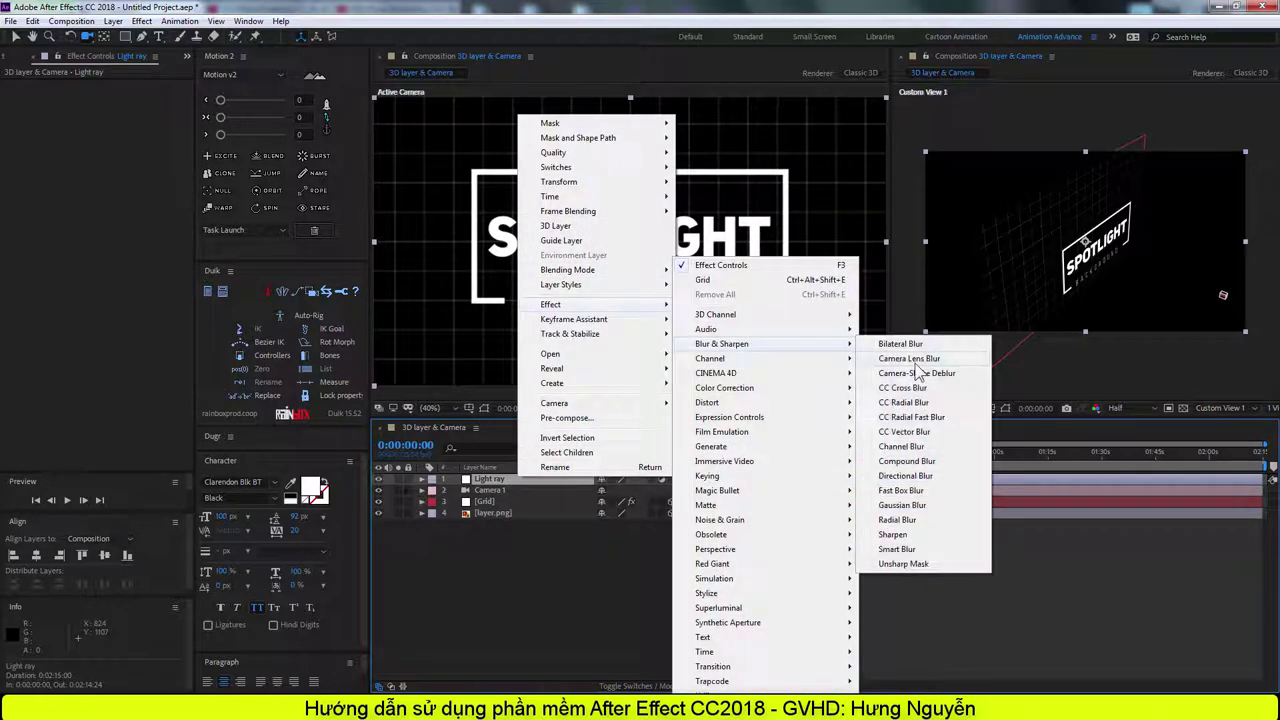
pyautogui.click(920, 424)
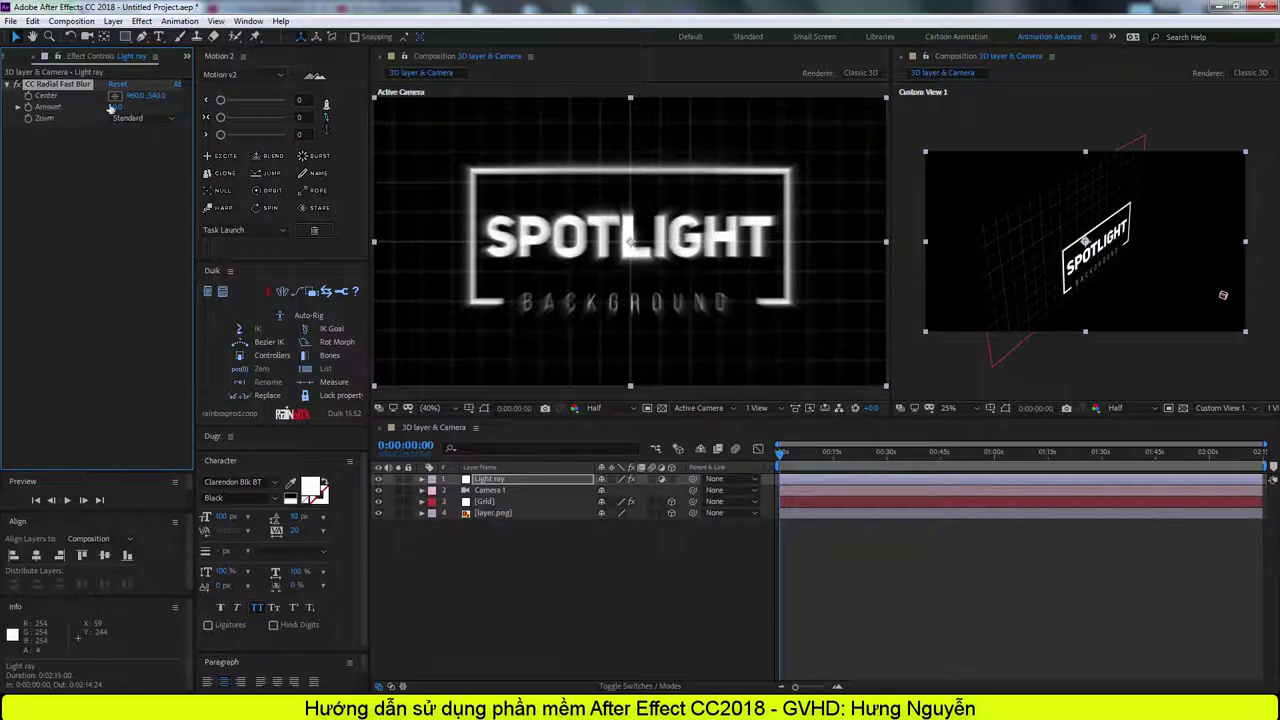
pyautogui.press('Return')
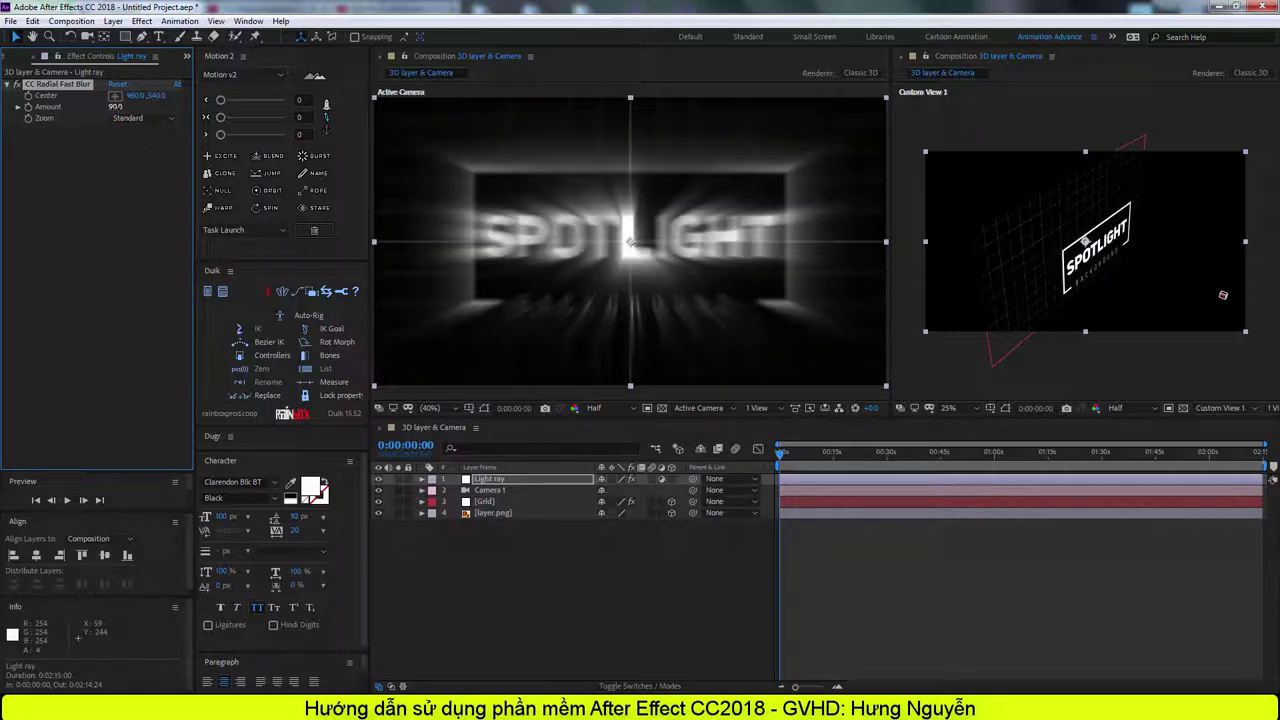
pyautogui.click(422, 479)
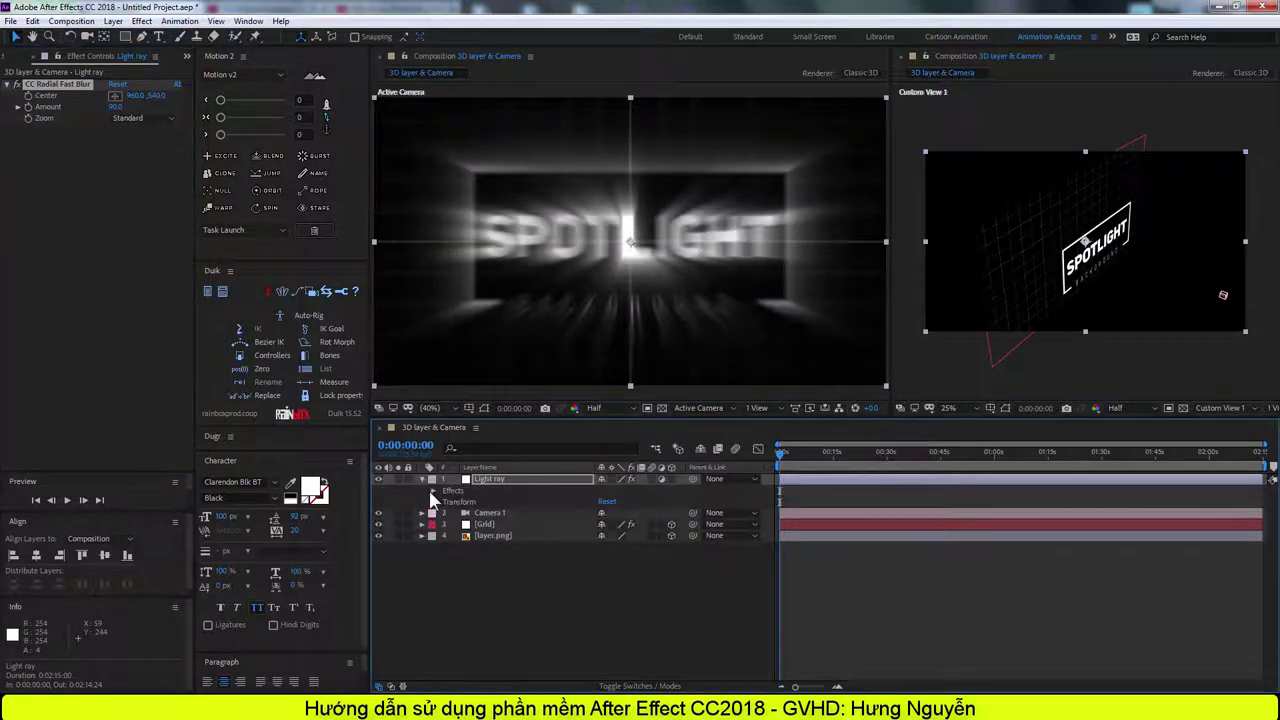
pyautogui.click(433, 490)
pyautogui.click(445, 502)
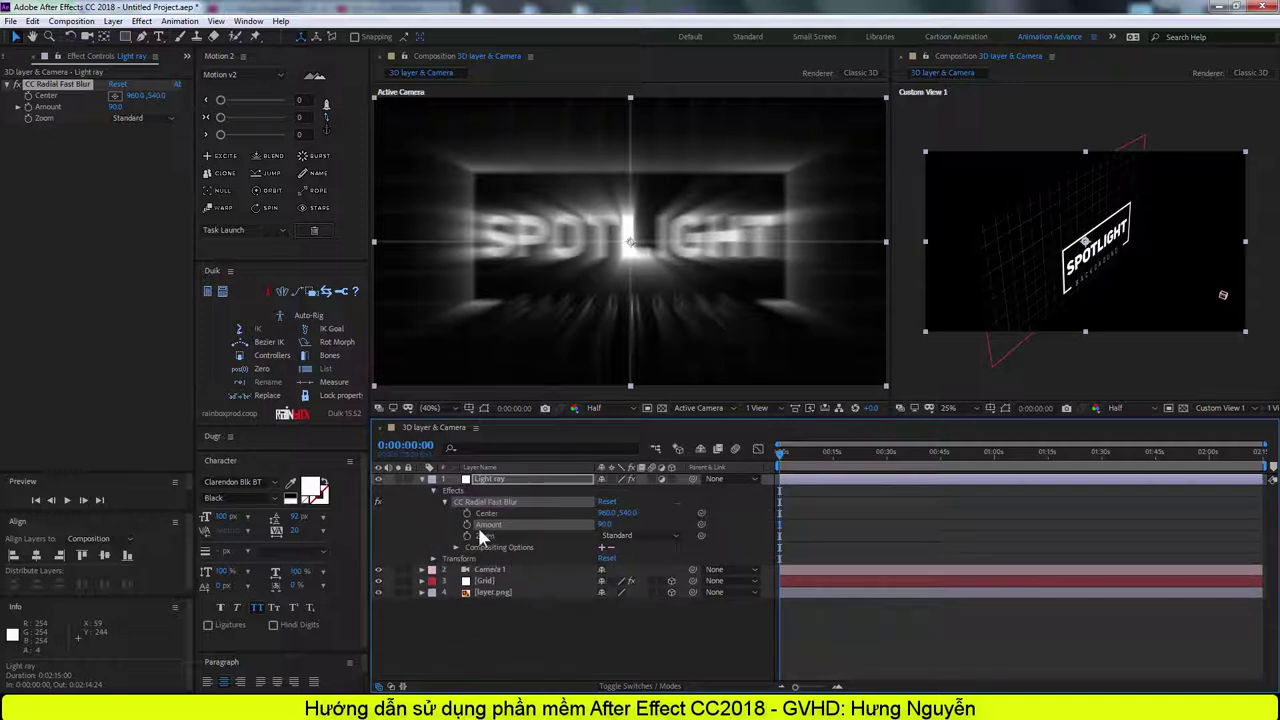
pyautogui.click(485, 634)
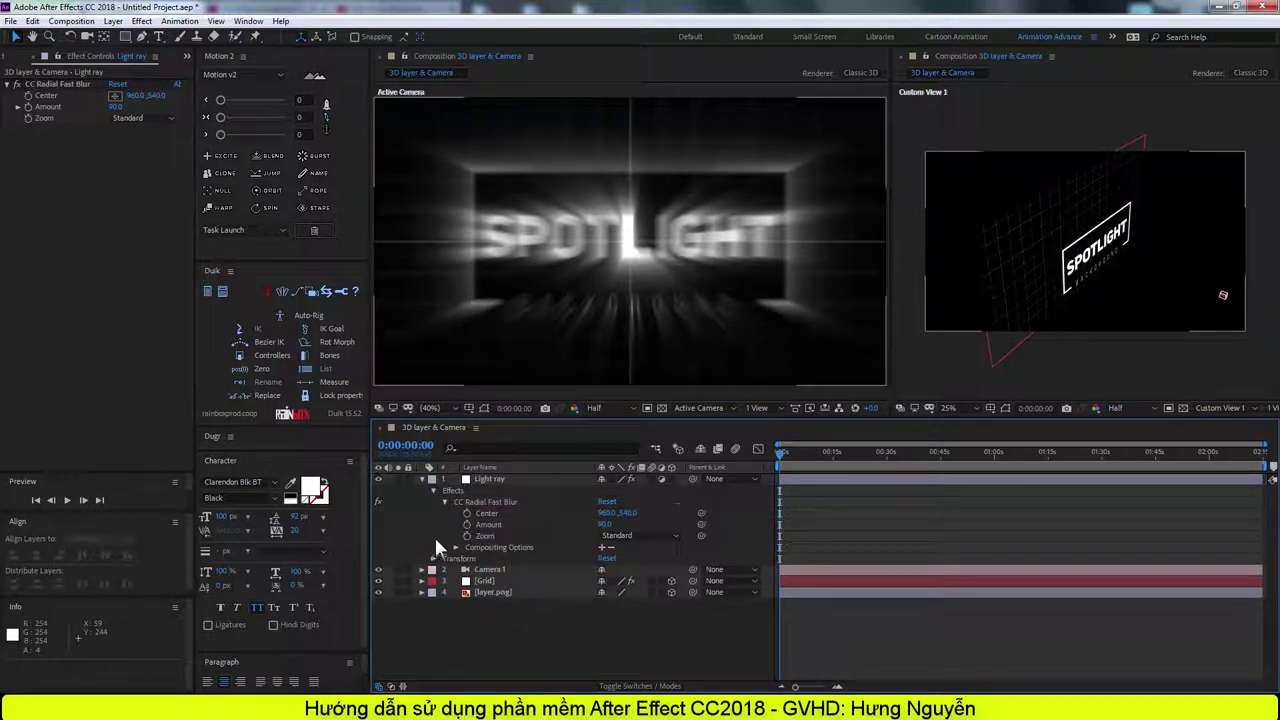
pyautogui.click(378, 479)
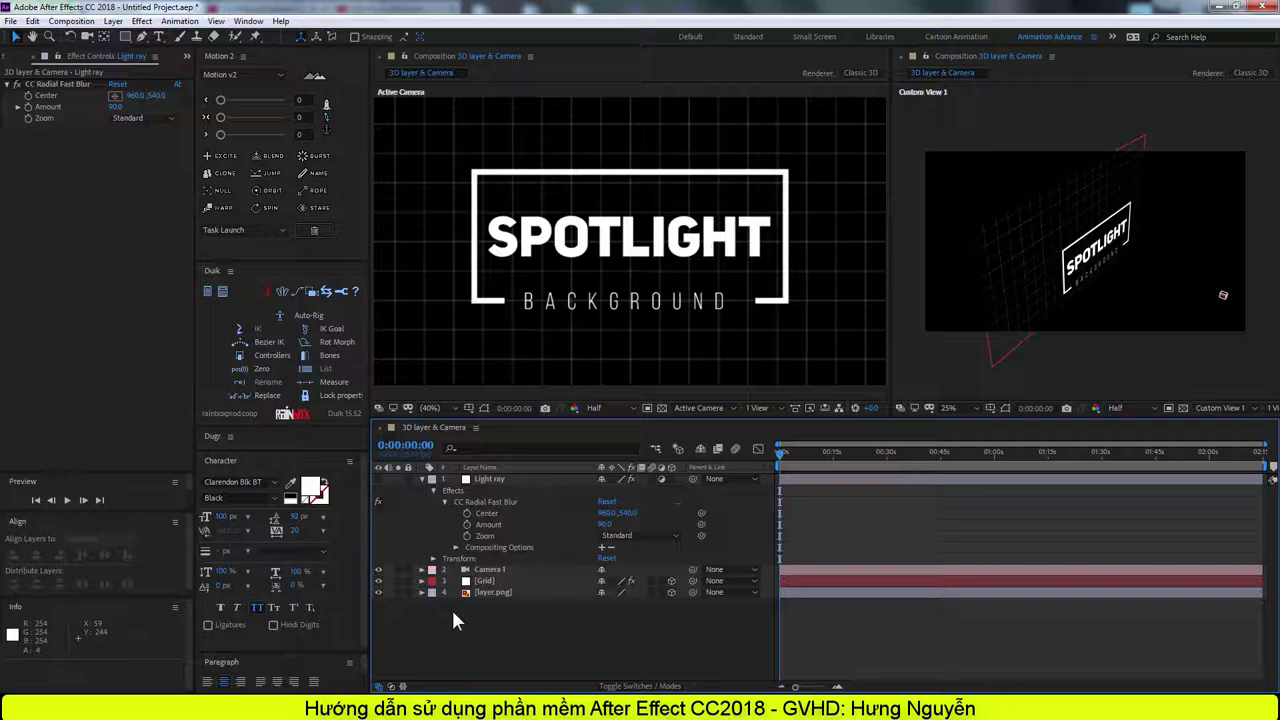
# Add a new Null Object layer from the Layer menu.
pyautogui.click(113, 21)
pyautogui.moveTo(200, 36)
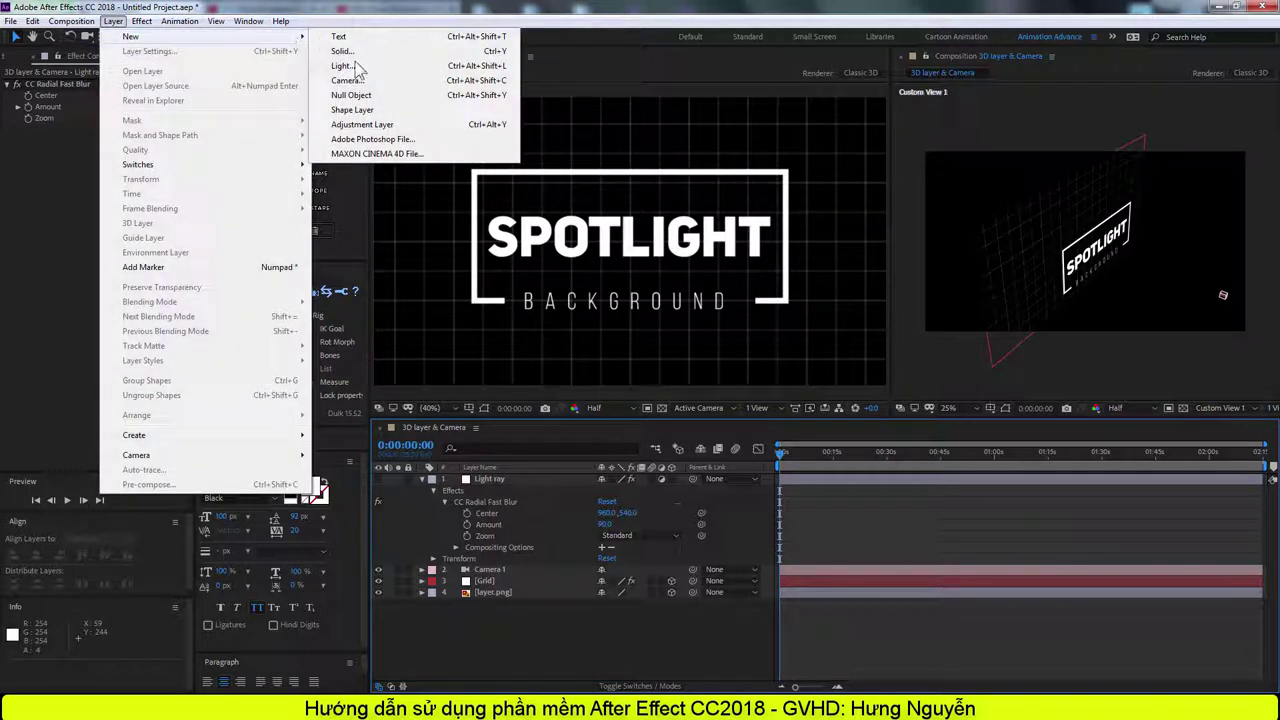
pyautogui.click(351, 95)
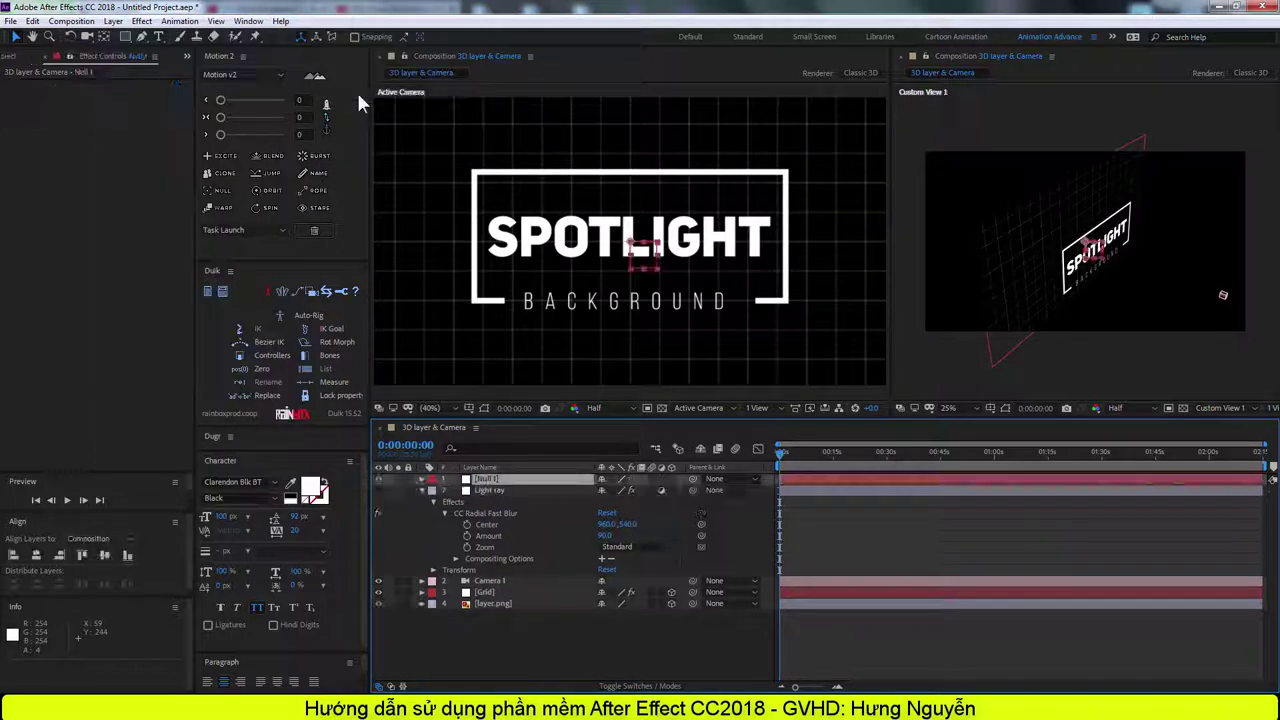
# Make Null 1 a 3D layer and set its Position Z to -642, viewed from the Top view.
pyautogui.click(671, 480)
pyautogui.click(725, 408)
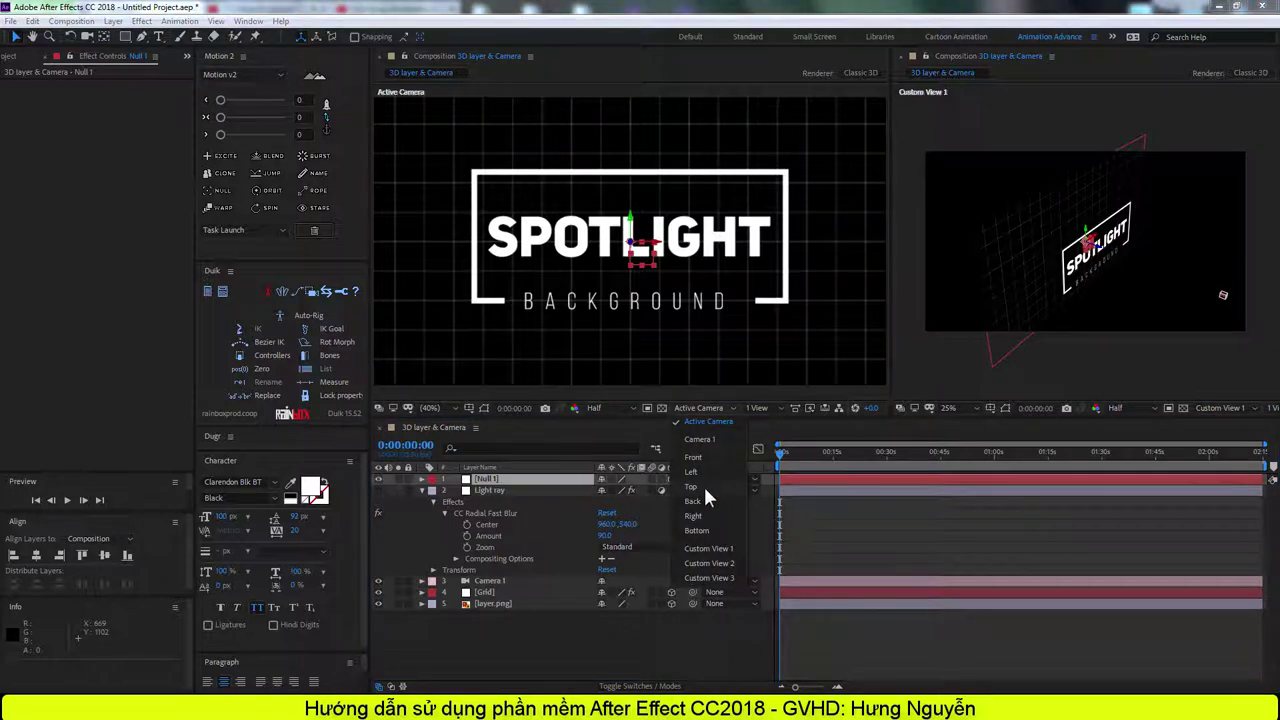
pyautogui.click(703, 487)
pyautogui.scroll(-2, 700, 310)
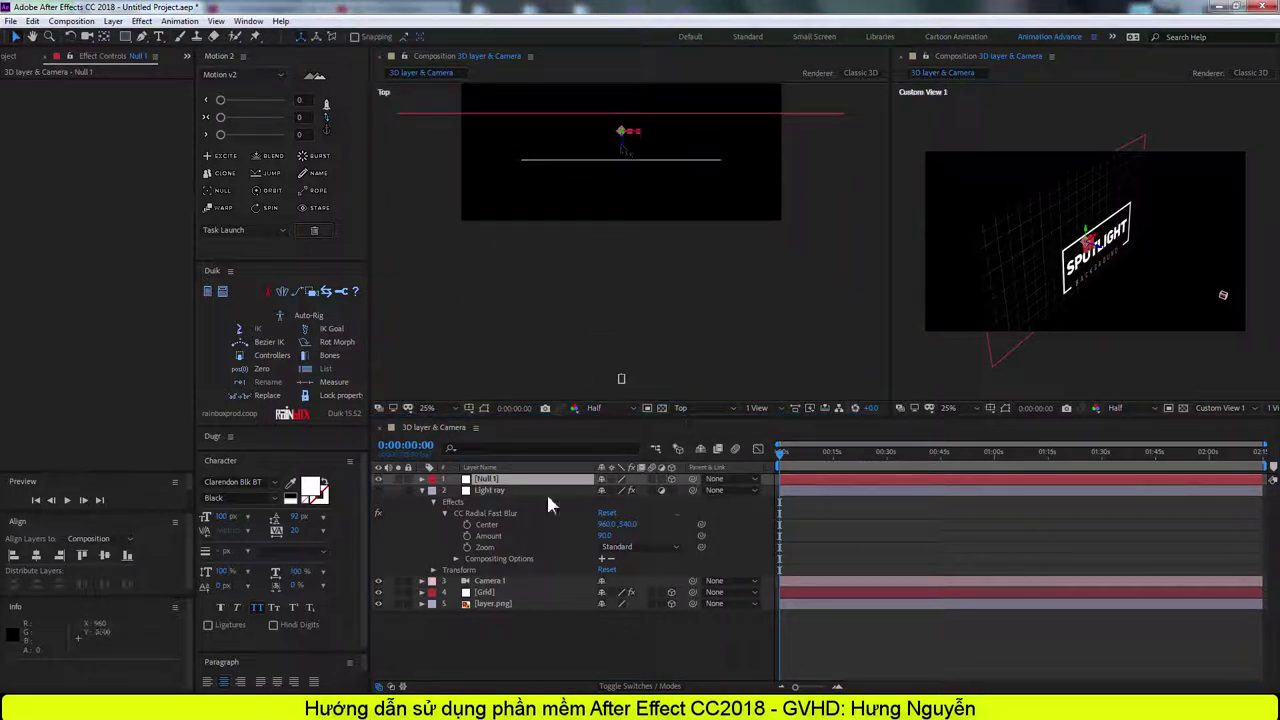
pyautogui.click(422, 479)
pyautogui.click(433, 490)
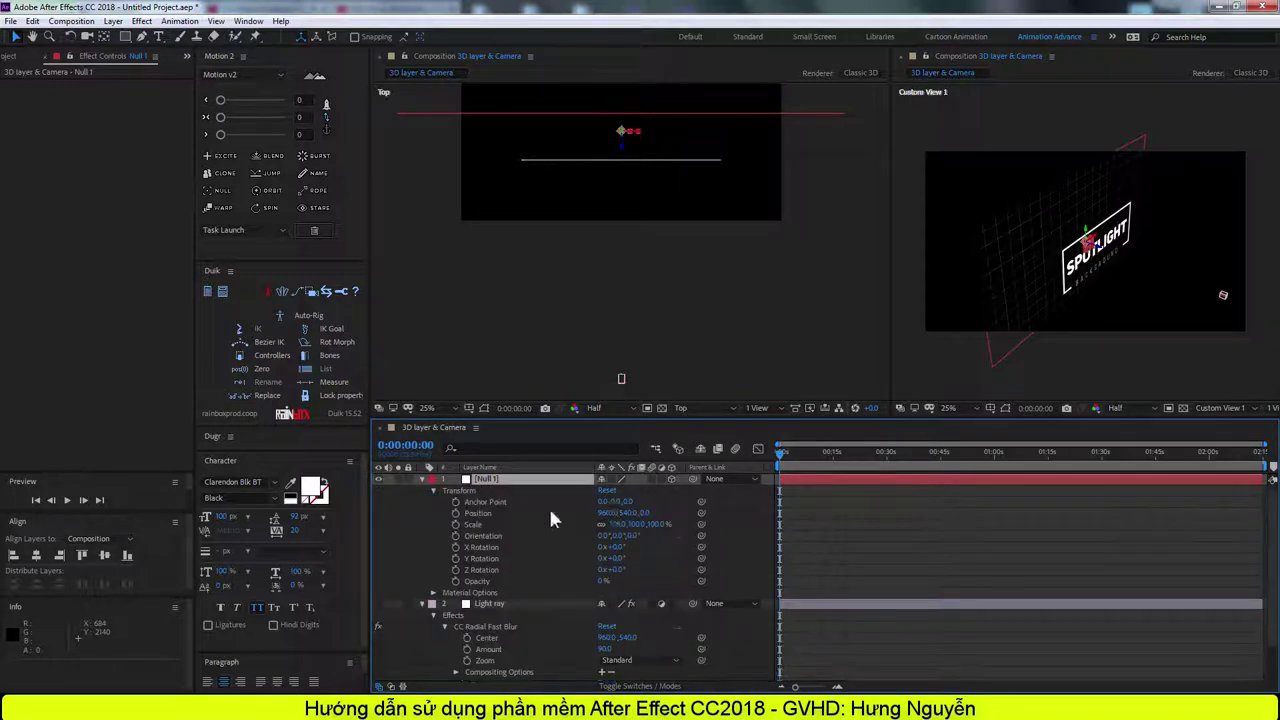
pyautogui.moveTo(648, 513); pyautogui.dragTo(167, 468)
pyautogui.press('Return')
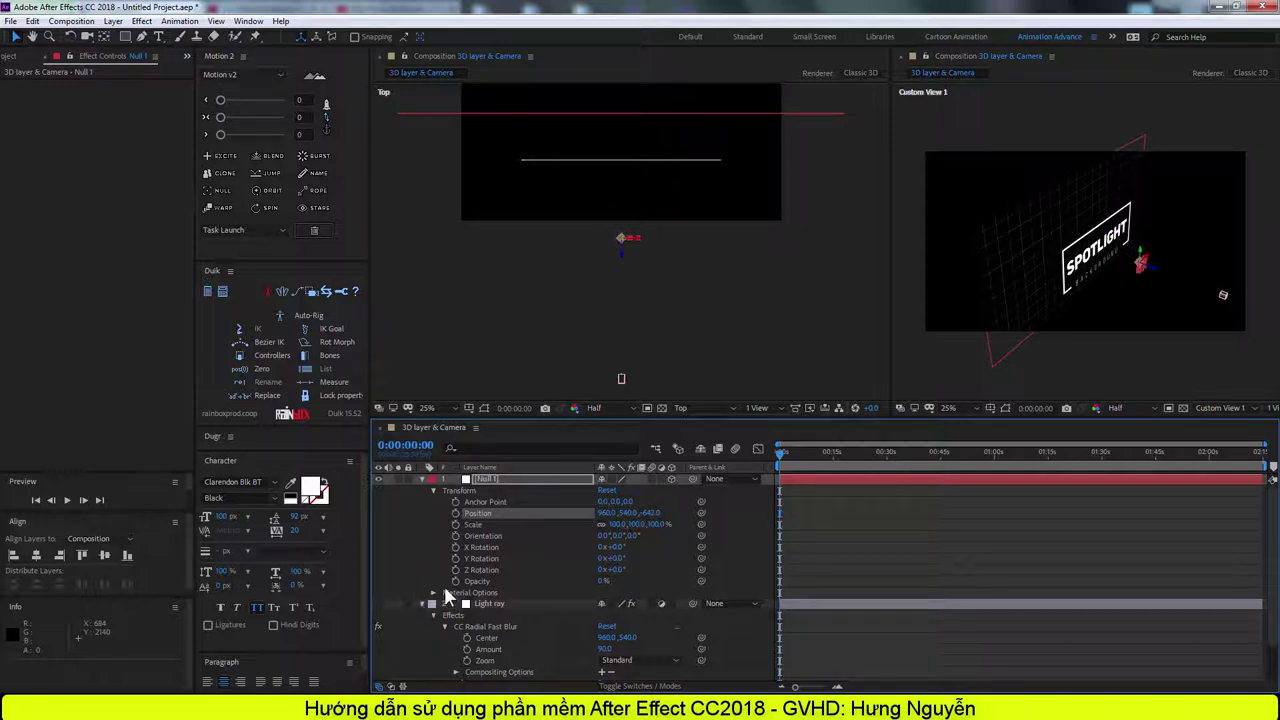
# Add an expression to the blur's Center and pick-whip it to Null 1's Position.
pyautogui.click(487, 640)
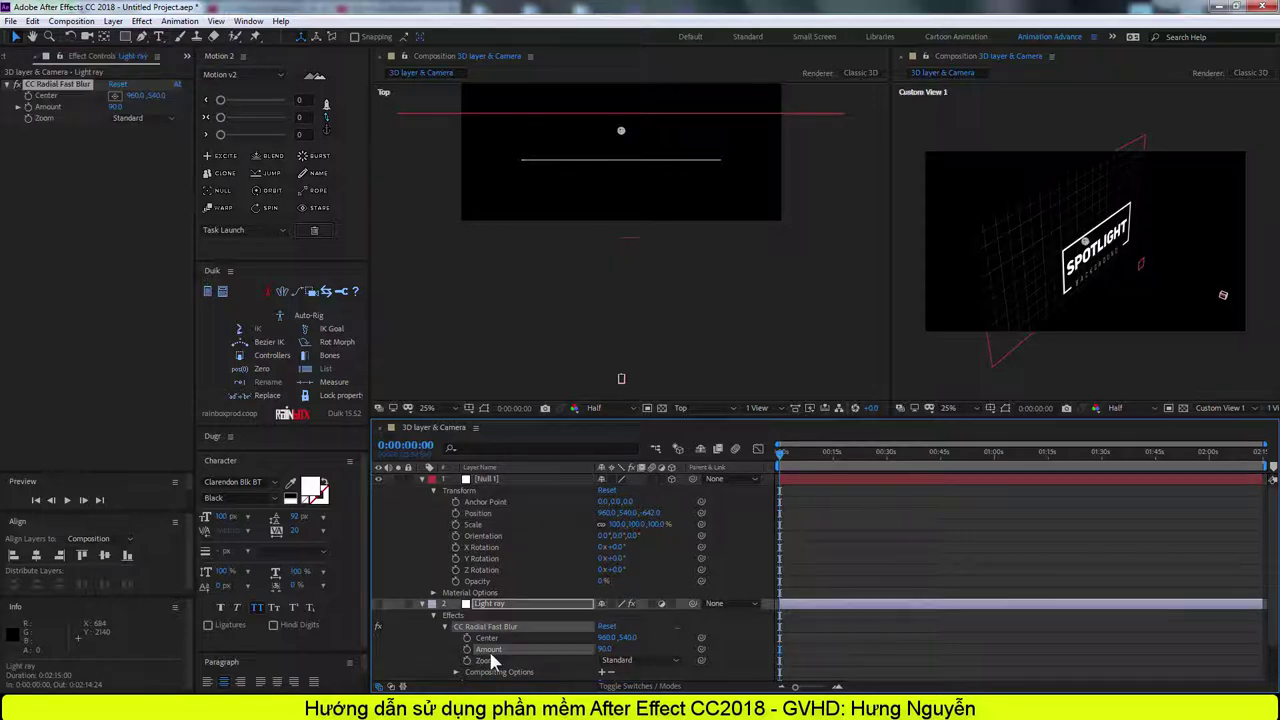
pyautogui.click(180, 21)
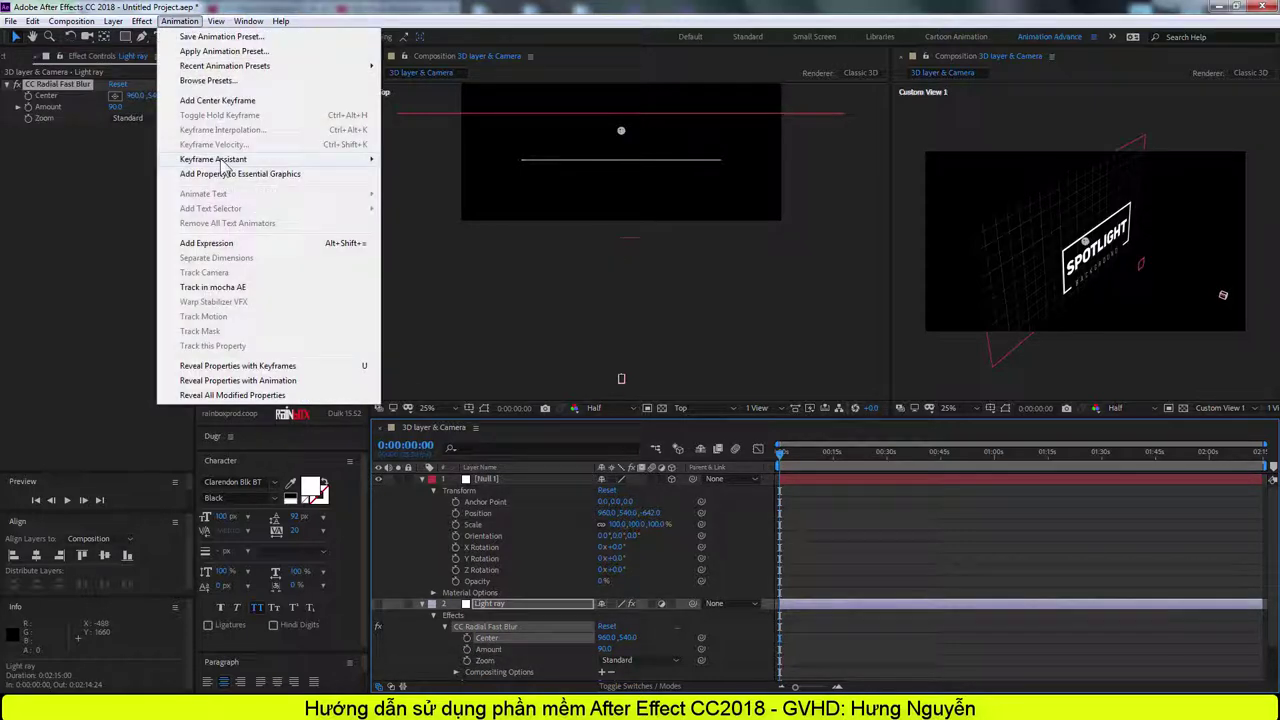
pyautogui.click(232, 243)
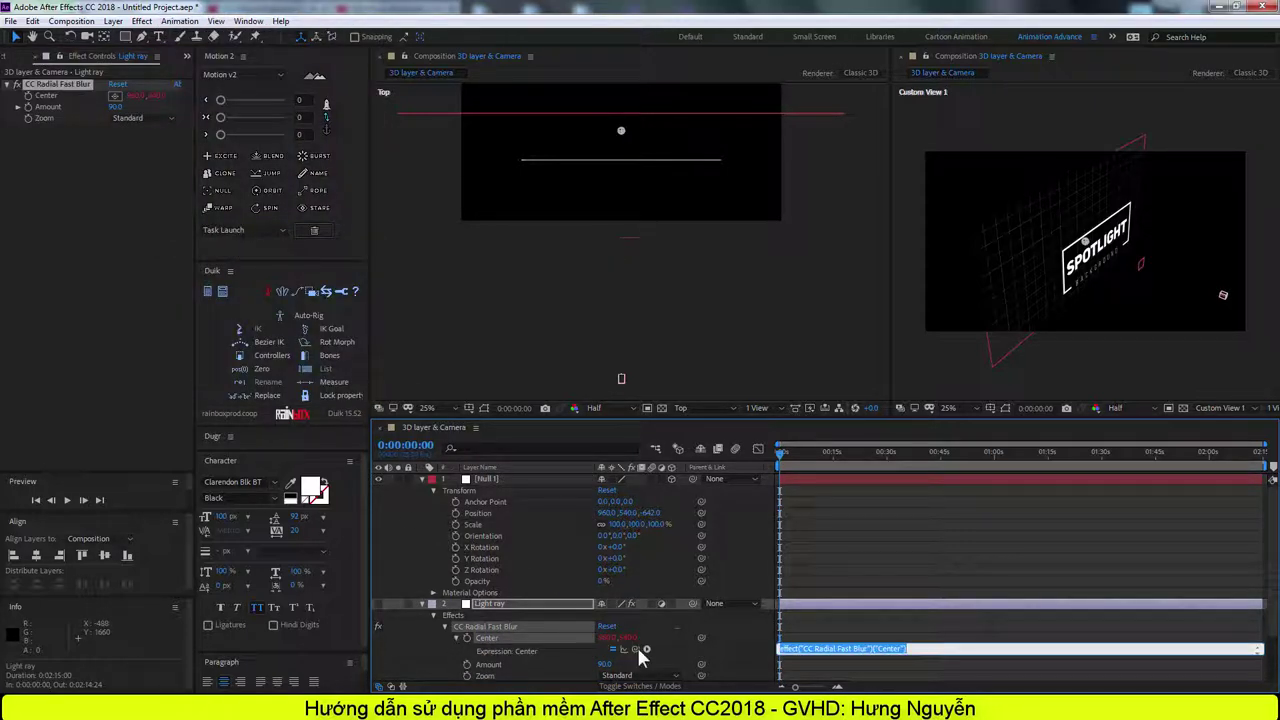
pyautogui.moveTo(641, 648); pyautogui.dragTo(489, 514)
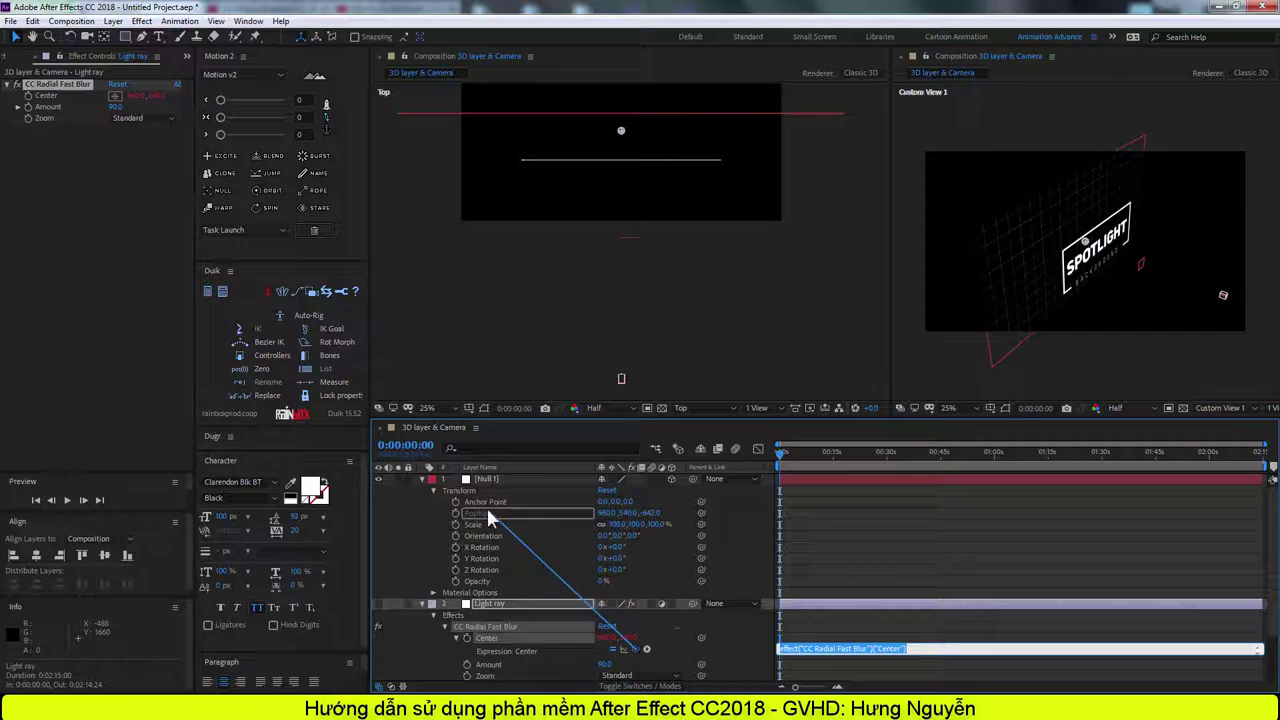
pyautogui.moveTo(489, 514); pyautogui.dragTo(488, 514)
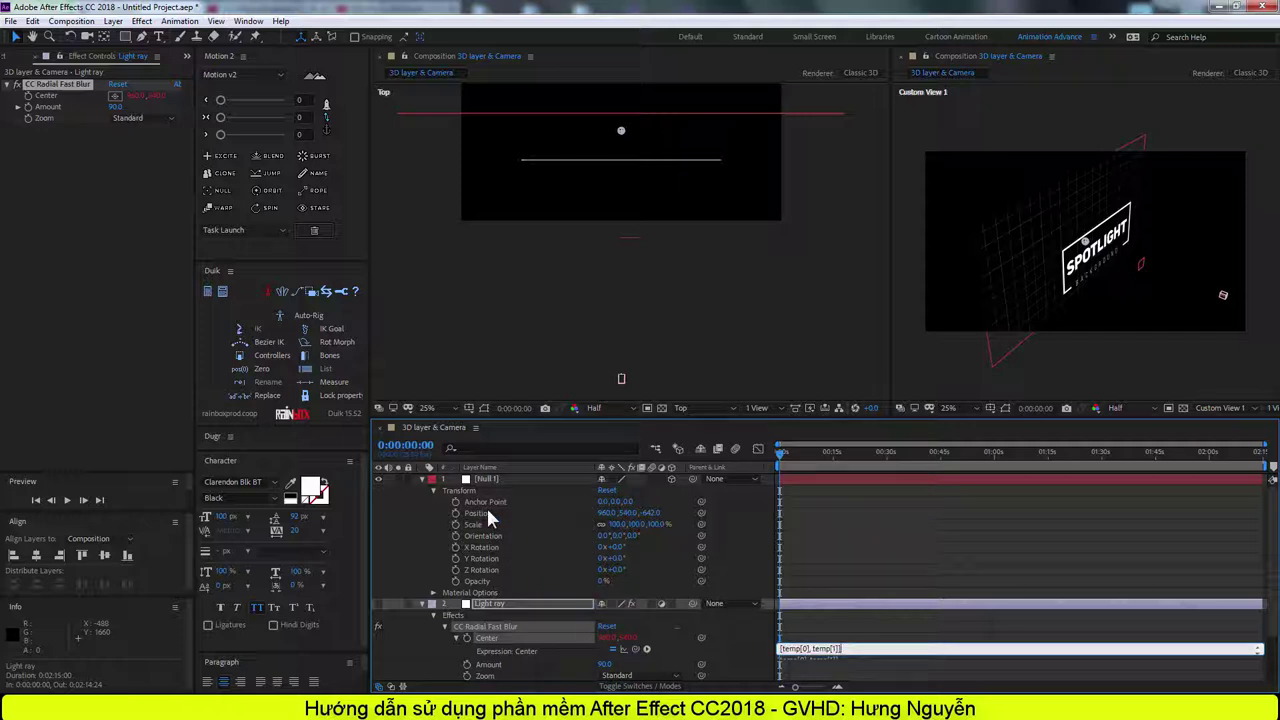
# Edit the Center expression to thisComp.layer("Null 1").toComp([0,0,0]).
pyautogui.scroll(-2, 855, 650)
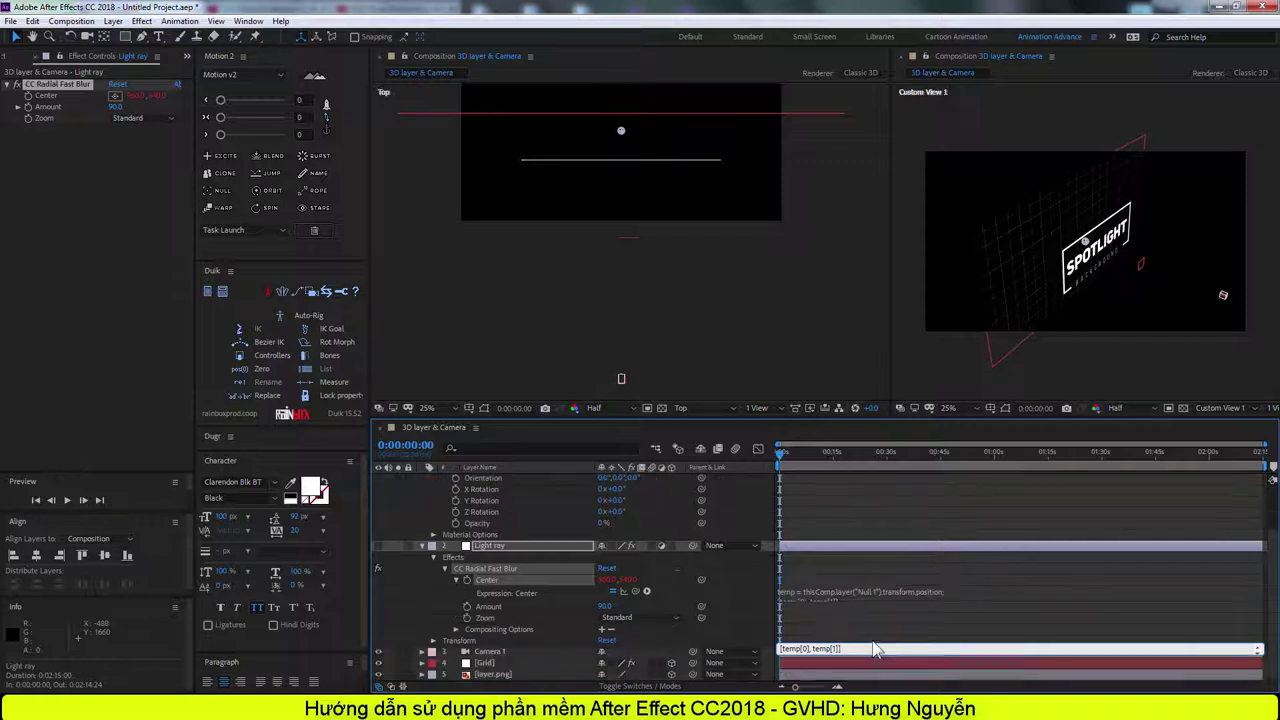
pyautogui.click(880, 594)
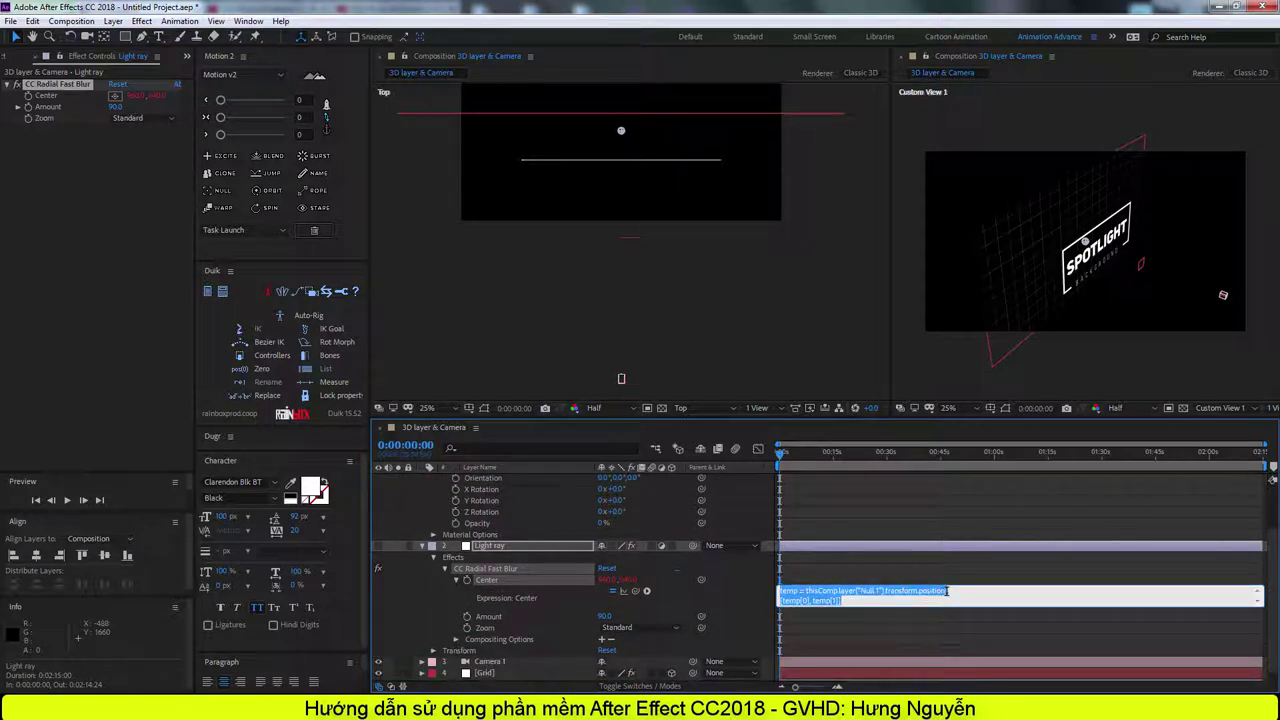
pyautogui.click(966, 597)
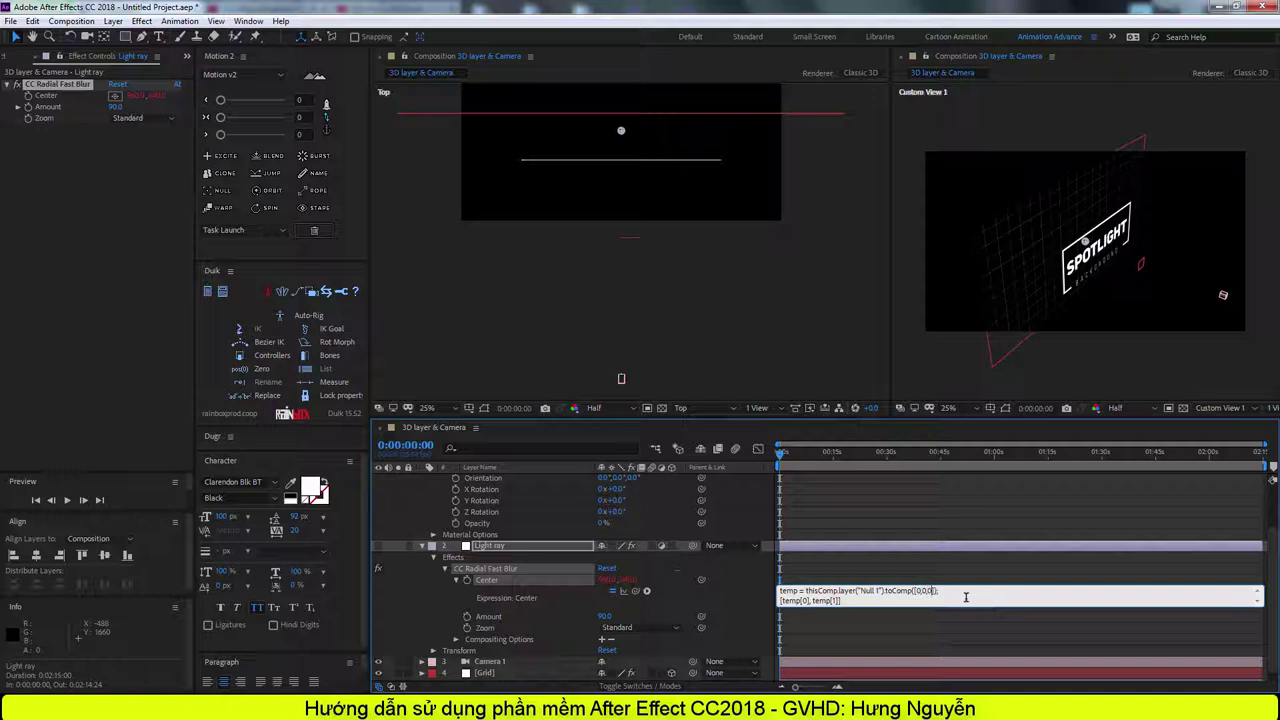
pyautogui.click(940, 578)
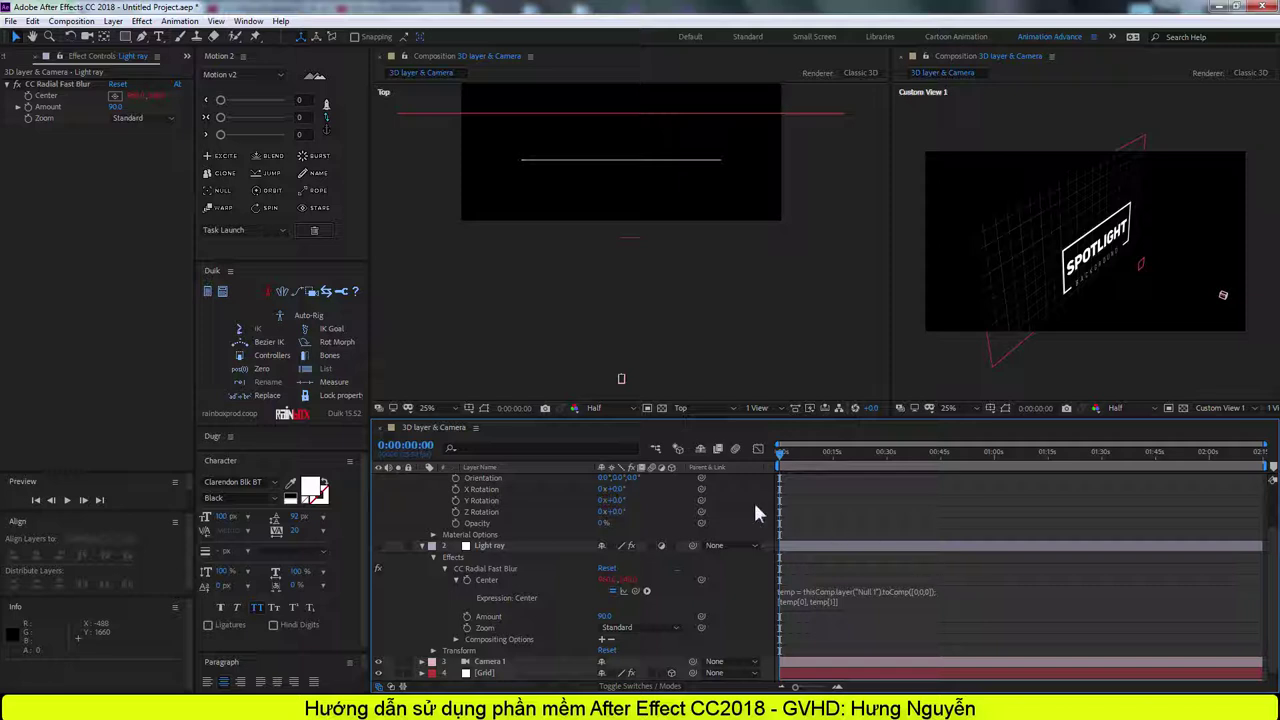
# Switch the 3D view to Camera 1 with the Orbit Camera tool active.
pyautogui.click(699, 409)
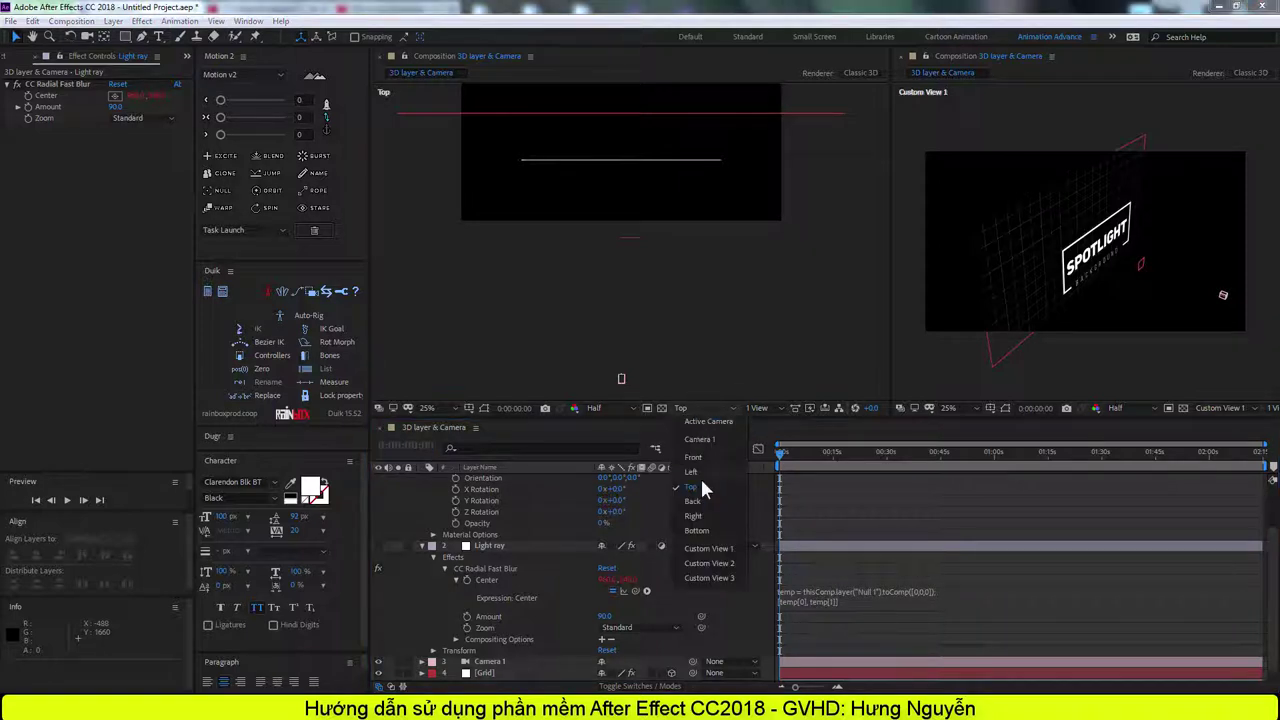
pyautogui.click(699, 439)
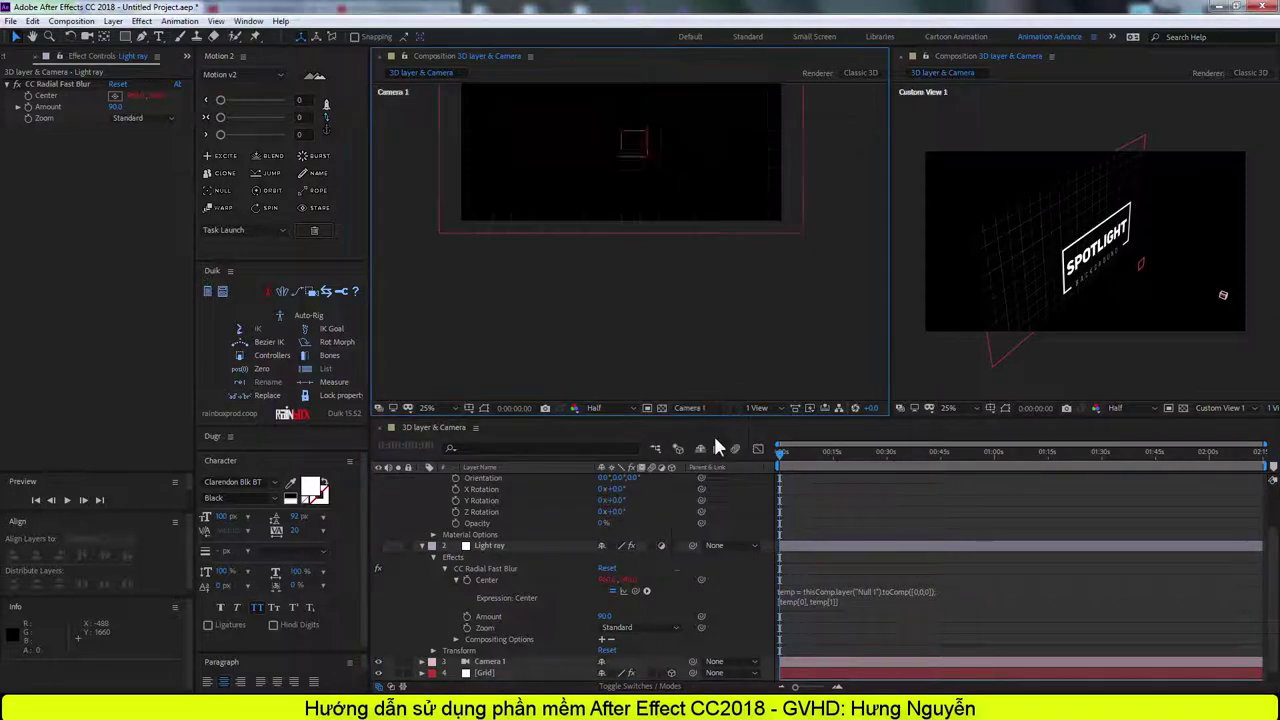
pyautogui.click(87, 36)
pyautogui.scroll(2, 458, 540)
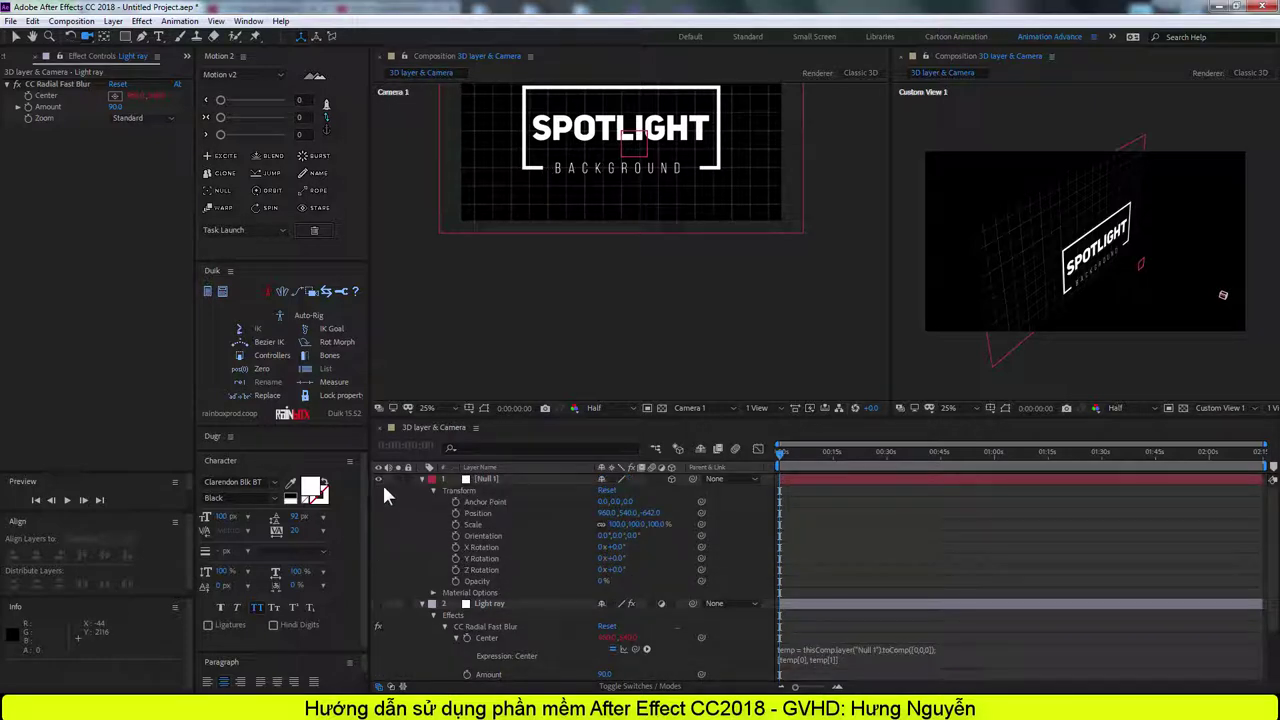
# Make the Light ray layer visible and orbit Camera 1 to a steep angle around the logo.
pyautogui.click(378, 603)
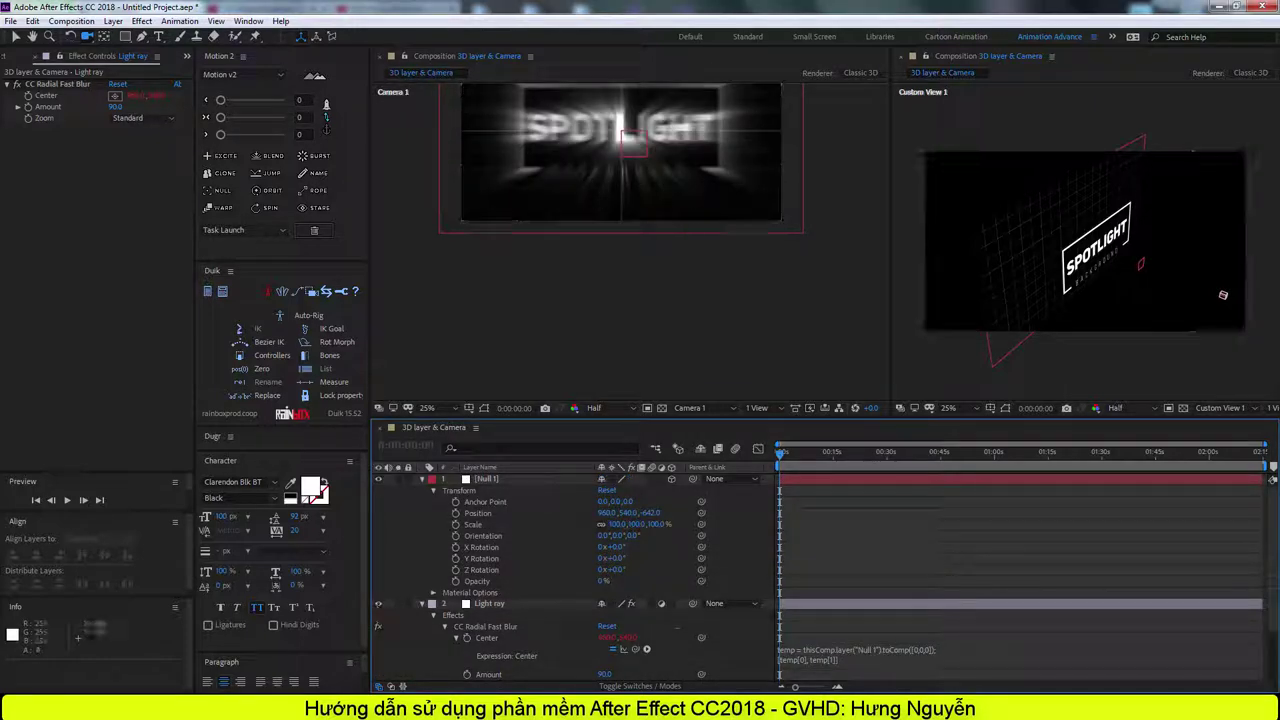
pyautogui.click(601, 204)
pyautogui.moveTo(601, 204); pyautogui.dragTo(449, 410)
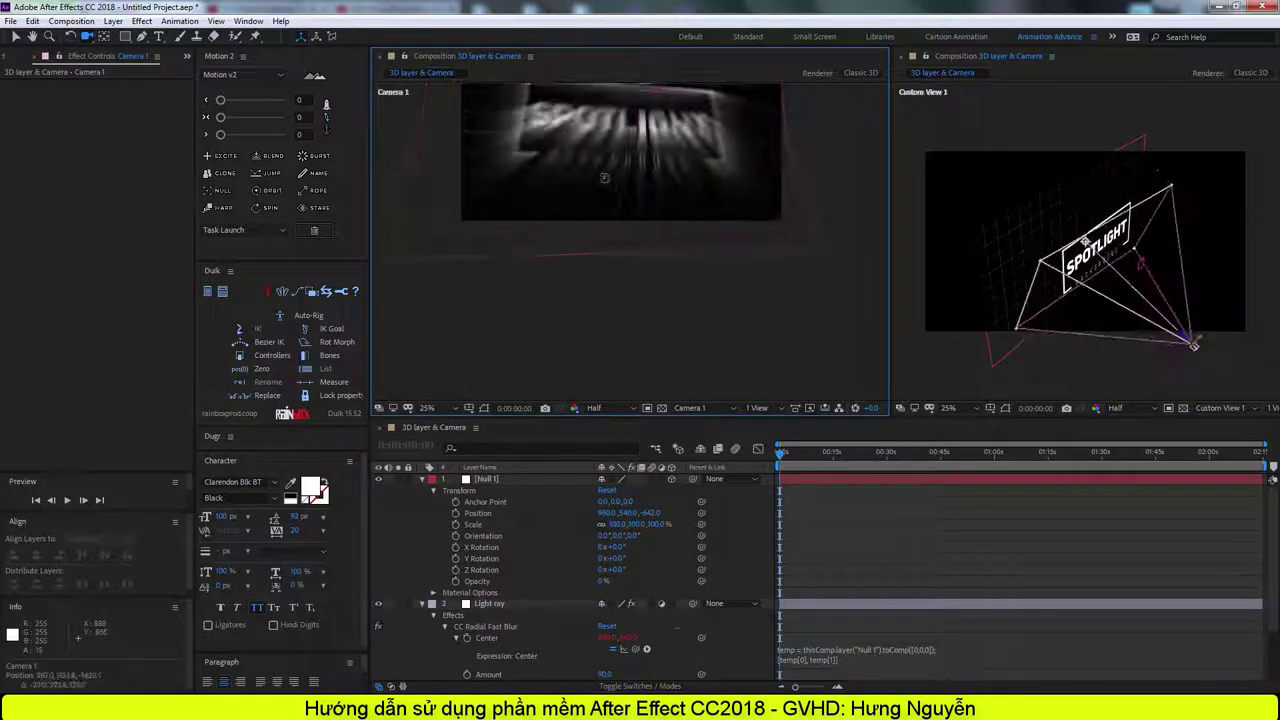
pyautogui.hotkey('shift', '/')
pyautogui.click(421, 479)
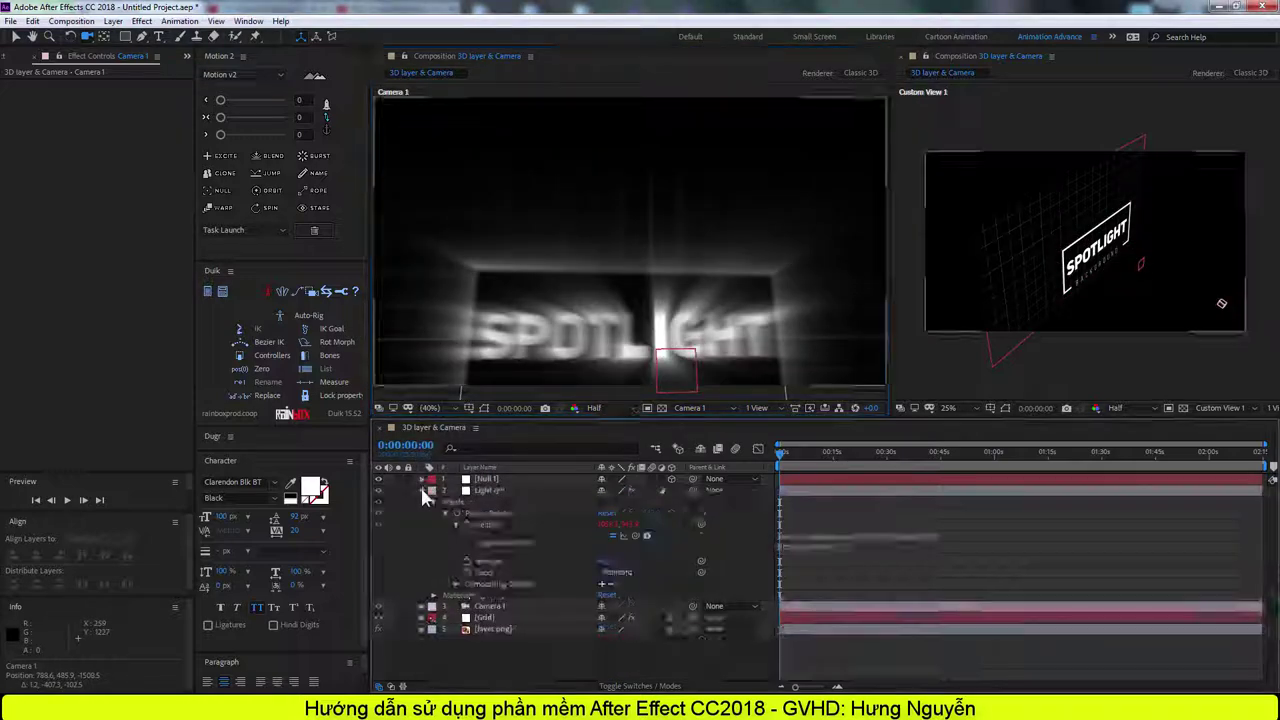
pyautogui.click(421, 490)
pyautogui.moveTo(499, 359)
pyautogui.mouseDown()
pyautogui.moveTo(681, 290)
pyautogui.moveTo(694, 202)
pyautogui.mouseUp()
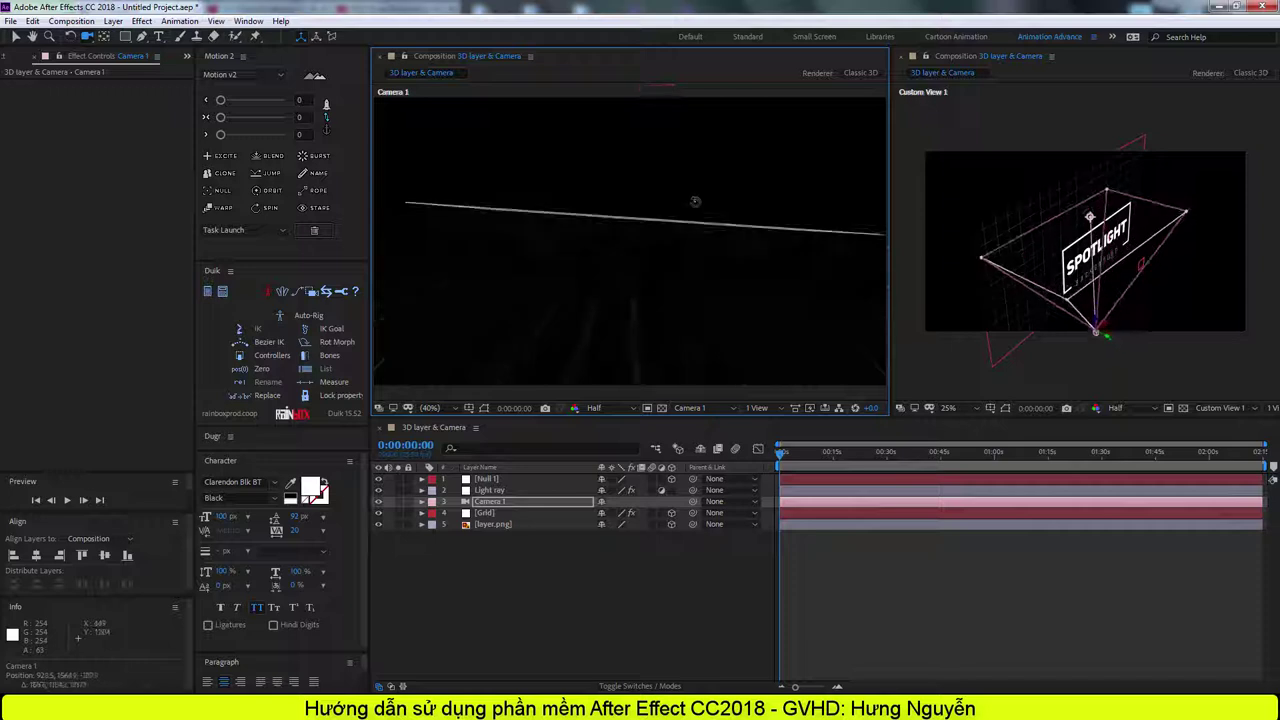
# Reset Camera 1 and keyframe its Aperture, Point of Interest and Position at 5 seconds.
pyautogui.click(421, 501)
pyautogui.click(605, 512)
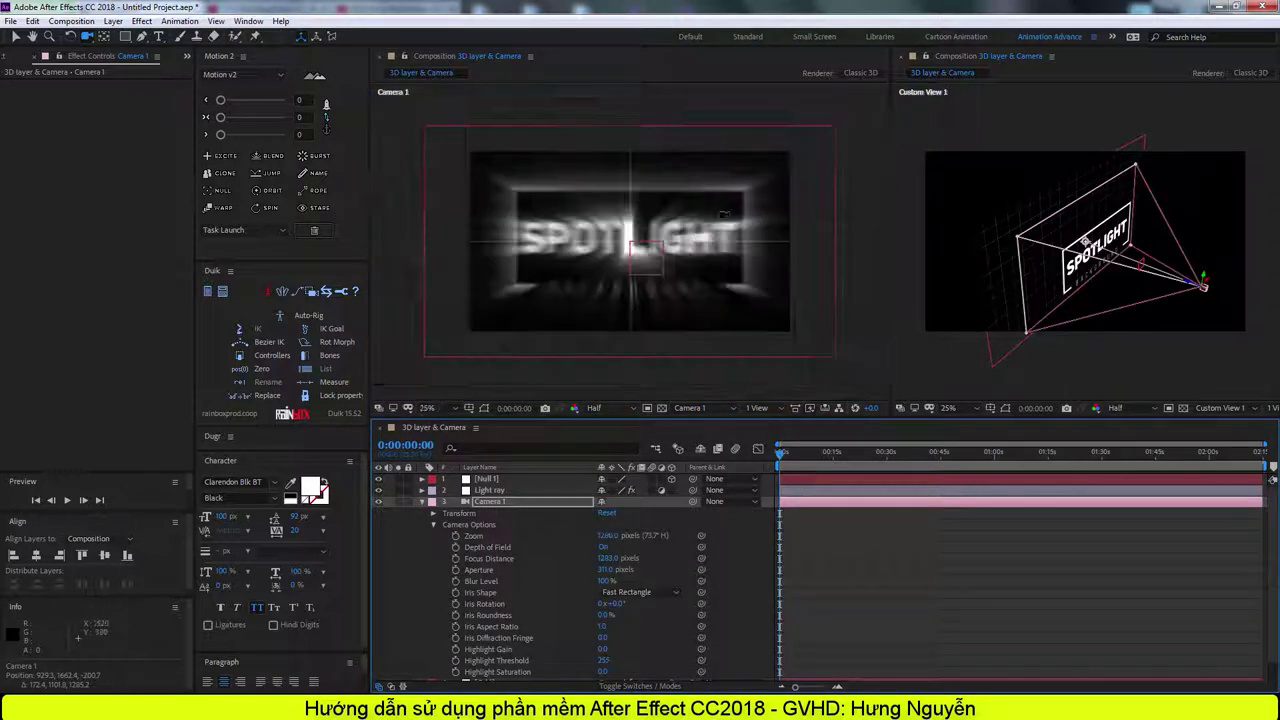
pyautogui.moveTo(1265, 444); pyautogui.dragTo(810, 444)
pyautogui.moveTo(952, 452); pyautogui.dragTo(1065, 452)
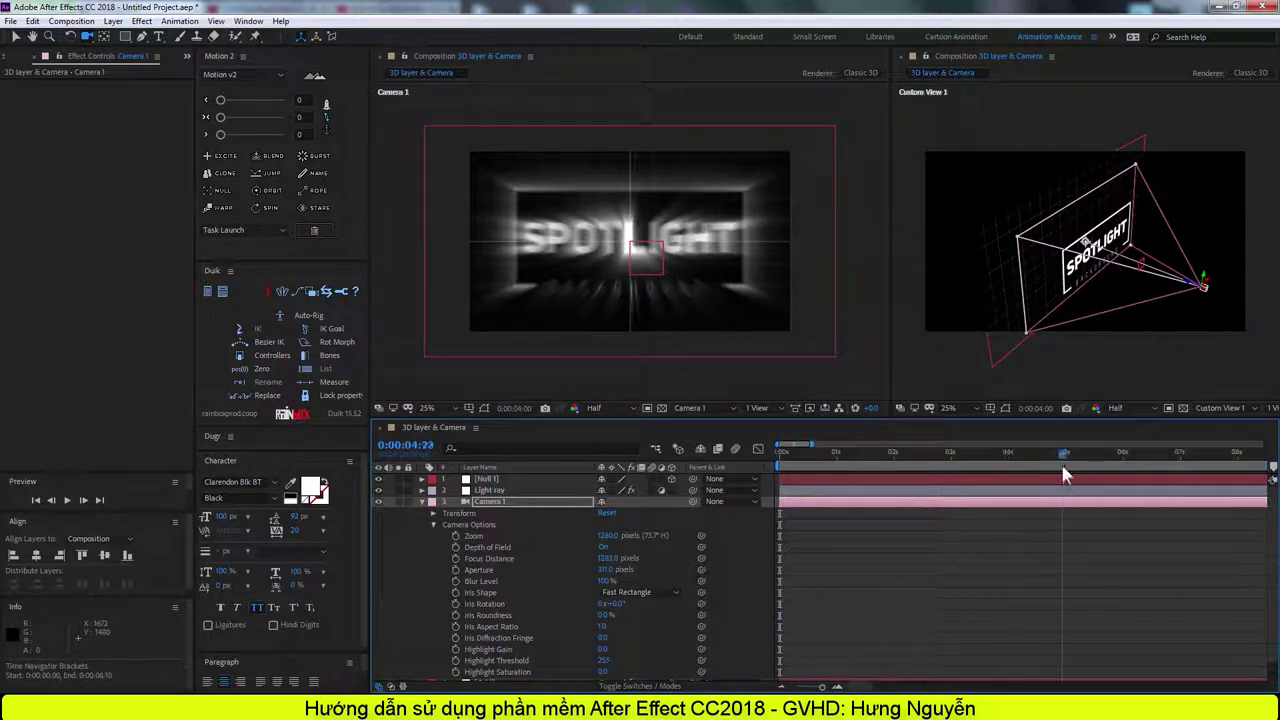
pyautogui.click(455, 569)
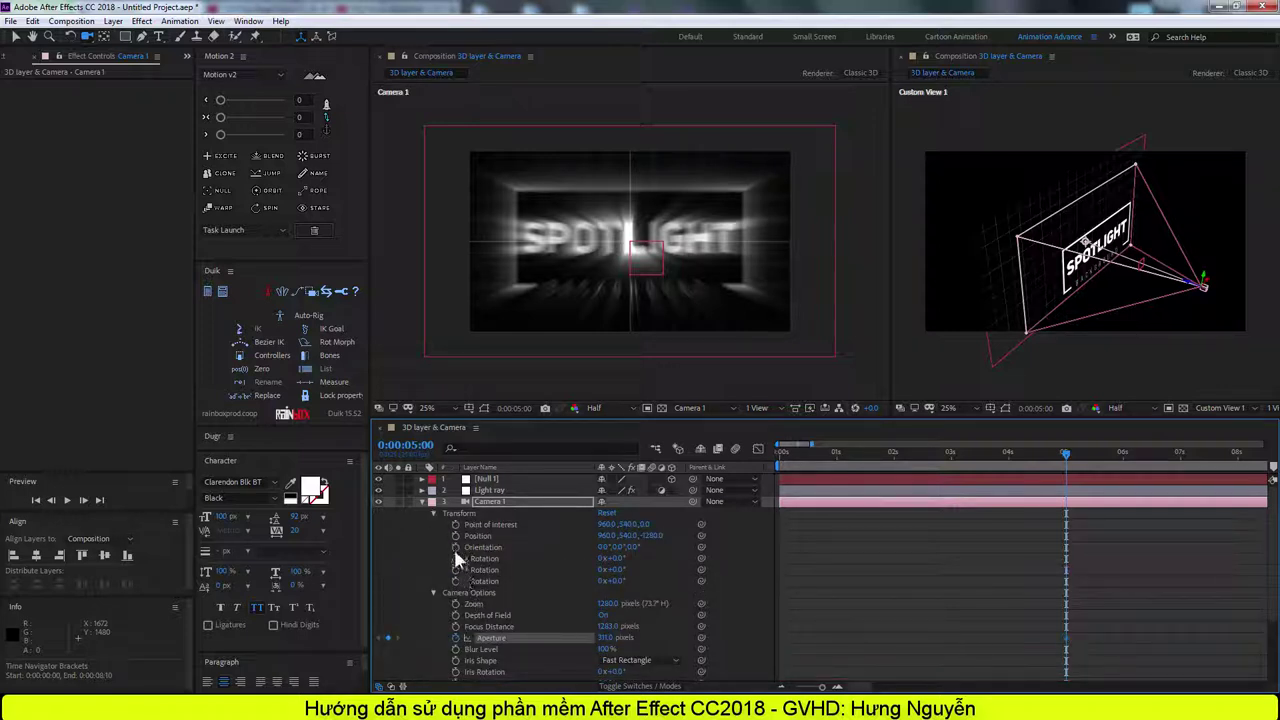
pyautogui.click(456, 524)
pyautogui.keyDown('shift'); pyautogui.click(456, 535); pyautogui.keyUp('shift')
# Move Camera 1 to a distant start at 0s, keyframe Focus Distance and Aperture, and close the aperture at 5s.
pyautogui.moveTo(800, 459); pyautogui.dragTo(780, 459)
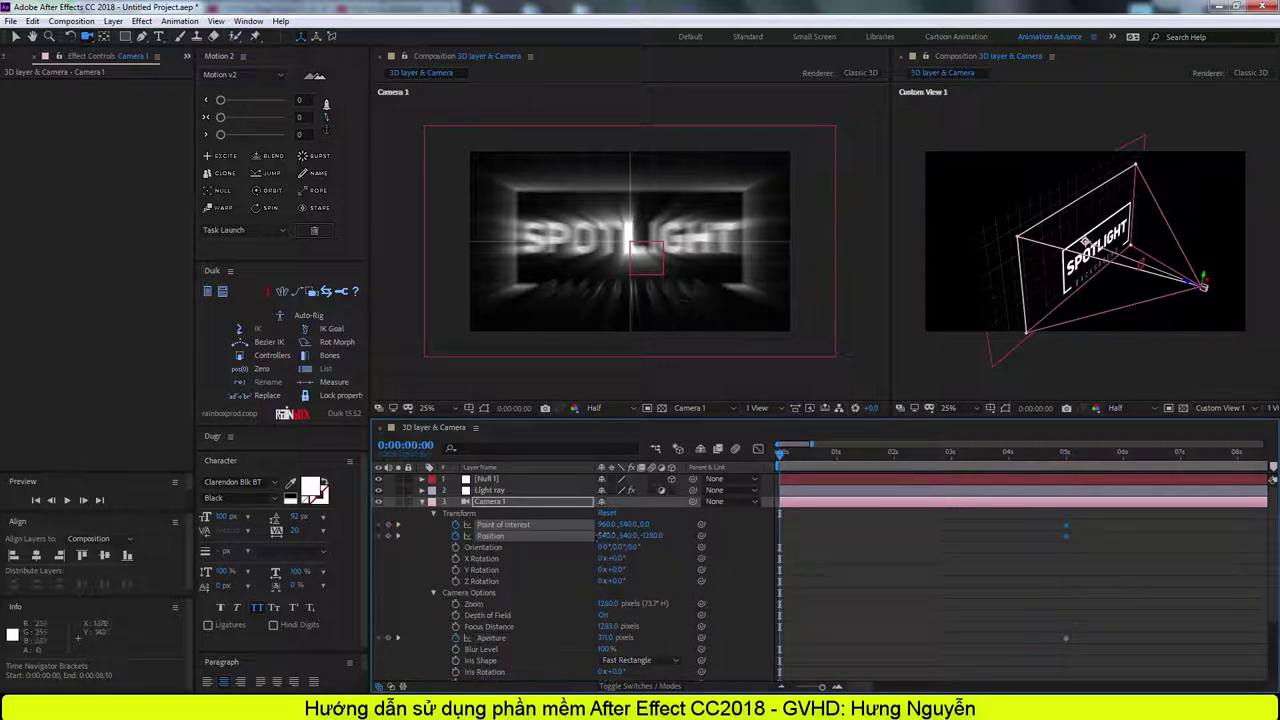
pyautogui.moveTo(640, 250)
pyautogui.mouseDown()
pyautogui.moveTo(560, 240)
pyautogui.moveTo(560, 300)
pyautogui.mouseUp()
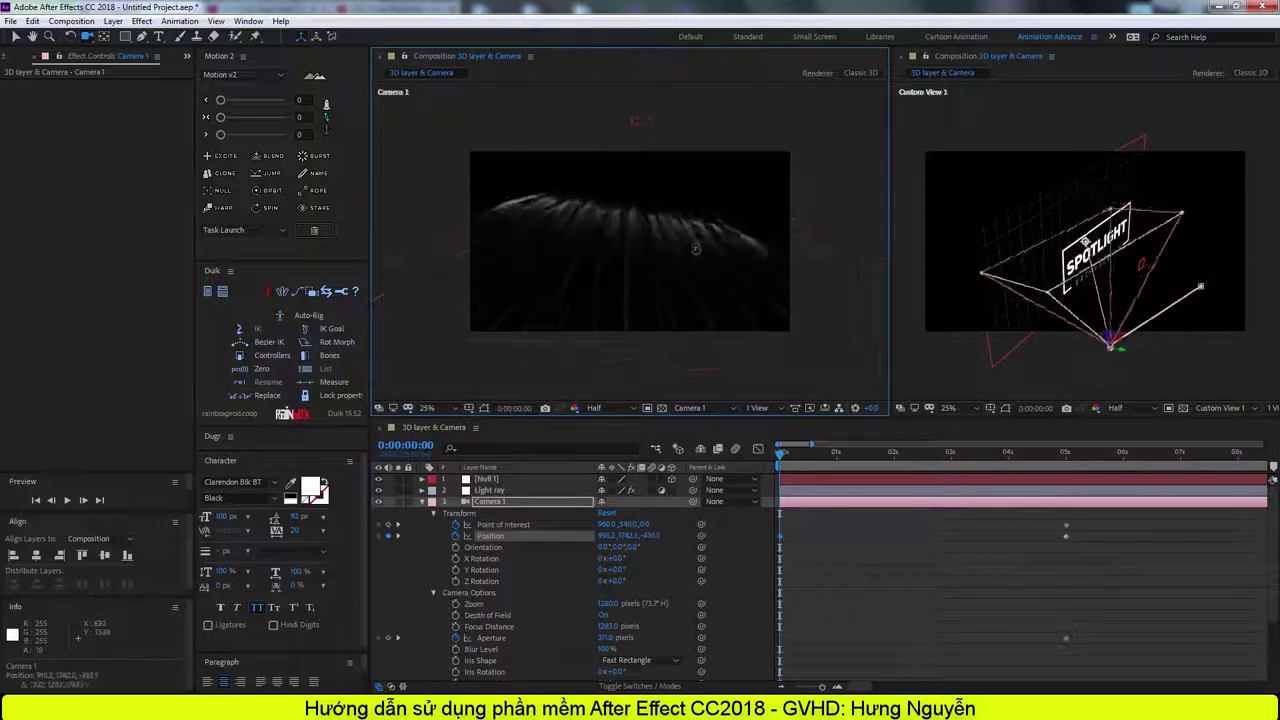
pyautogui.moveTo(655, 538); pyautogui.dragTo(735, 545)
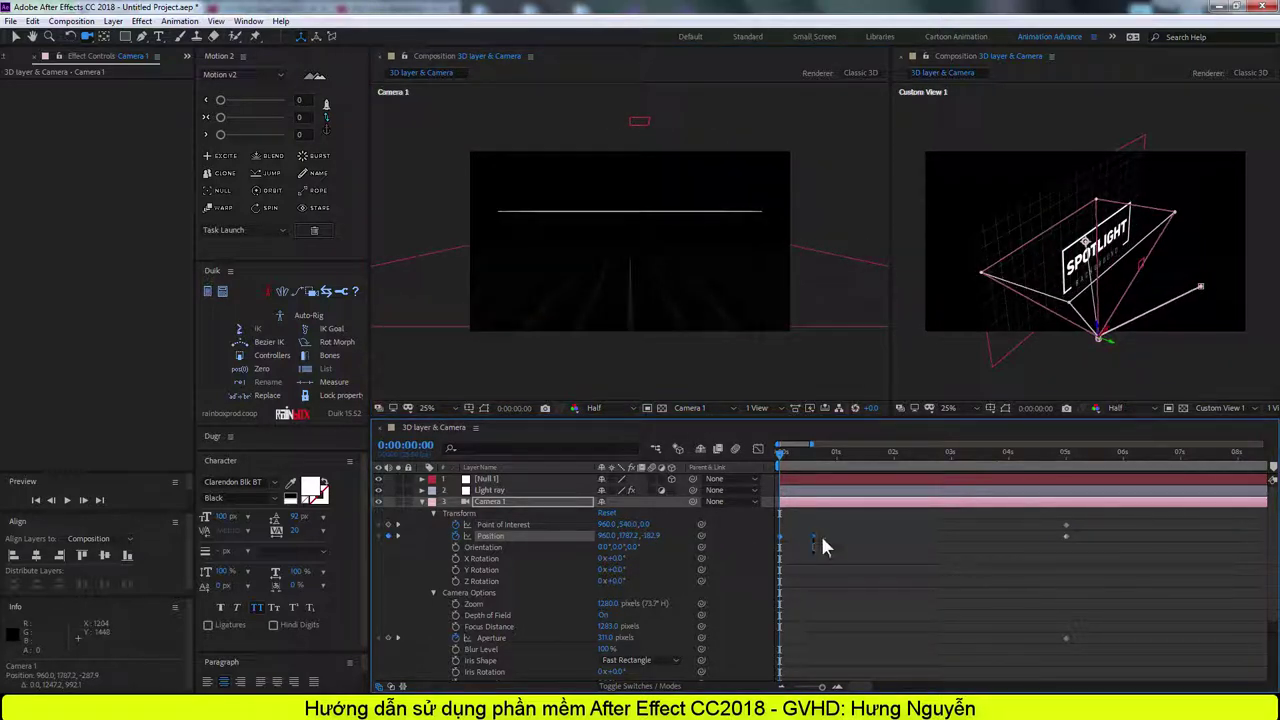
pyautogui.click(455, 626)
pyautogui.moveTo(1065, 637); pyautogui.dragTo(778, 645)
pyautogui.click(1065, 452)
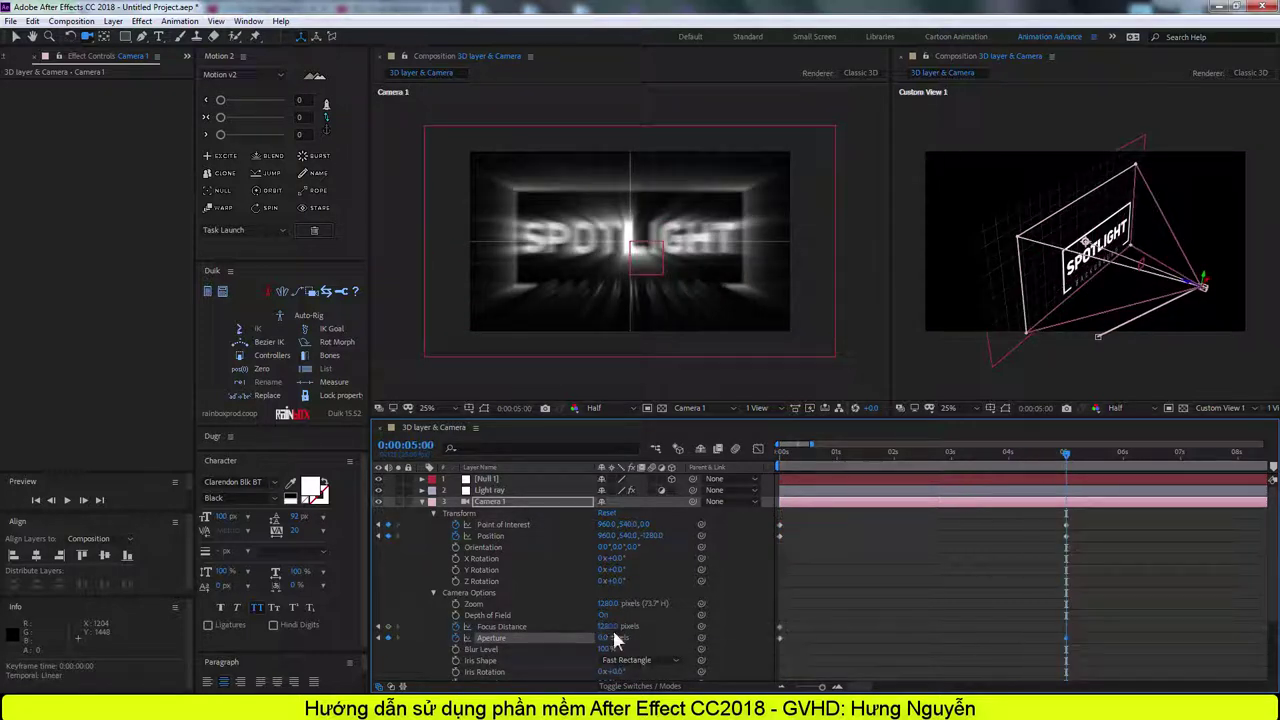
pyautogui.moveTo(615, 640); pyautogui.dragTo(630, 640)
# At 4 seconds, select the Light ray layer and show its radial blur settings.
pyautogui.click(1008, 452)
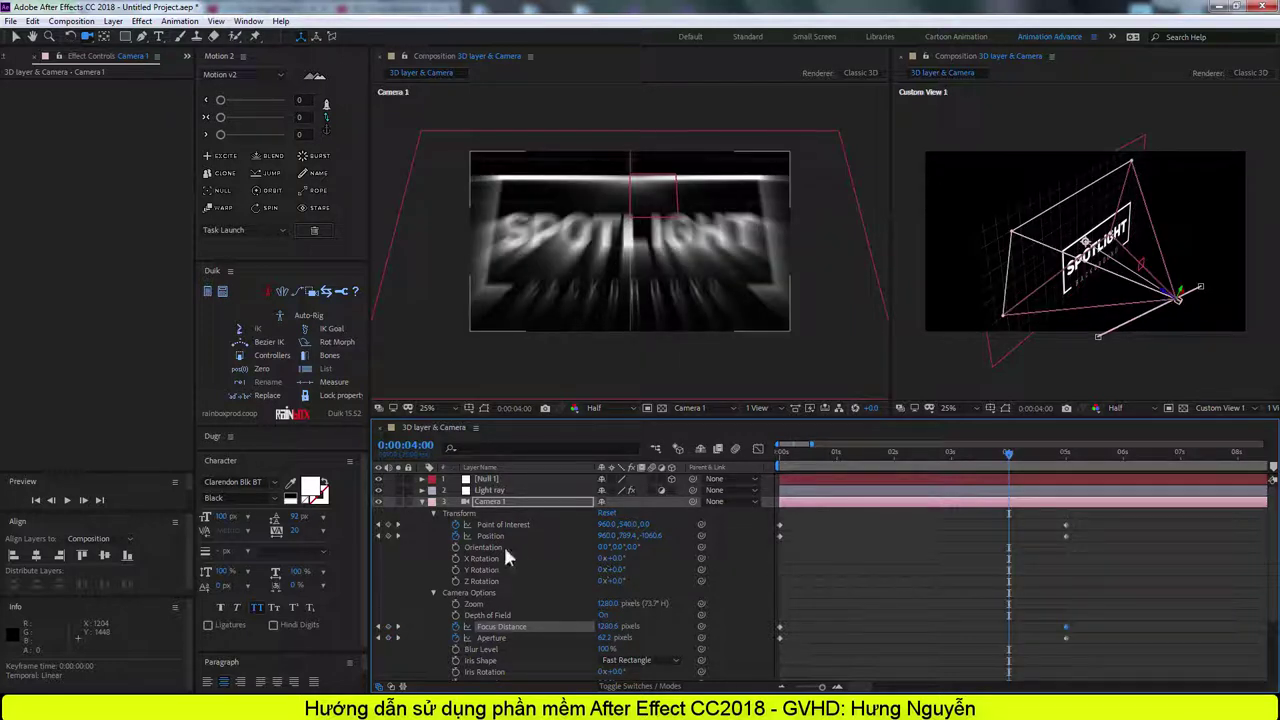
pyautogui.click(490, 490)
pyautogui.click(25, 106)
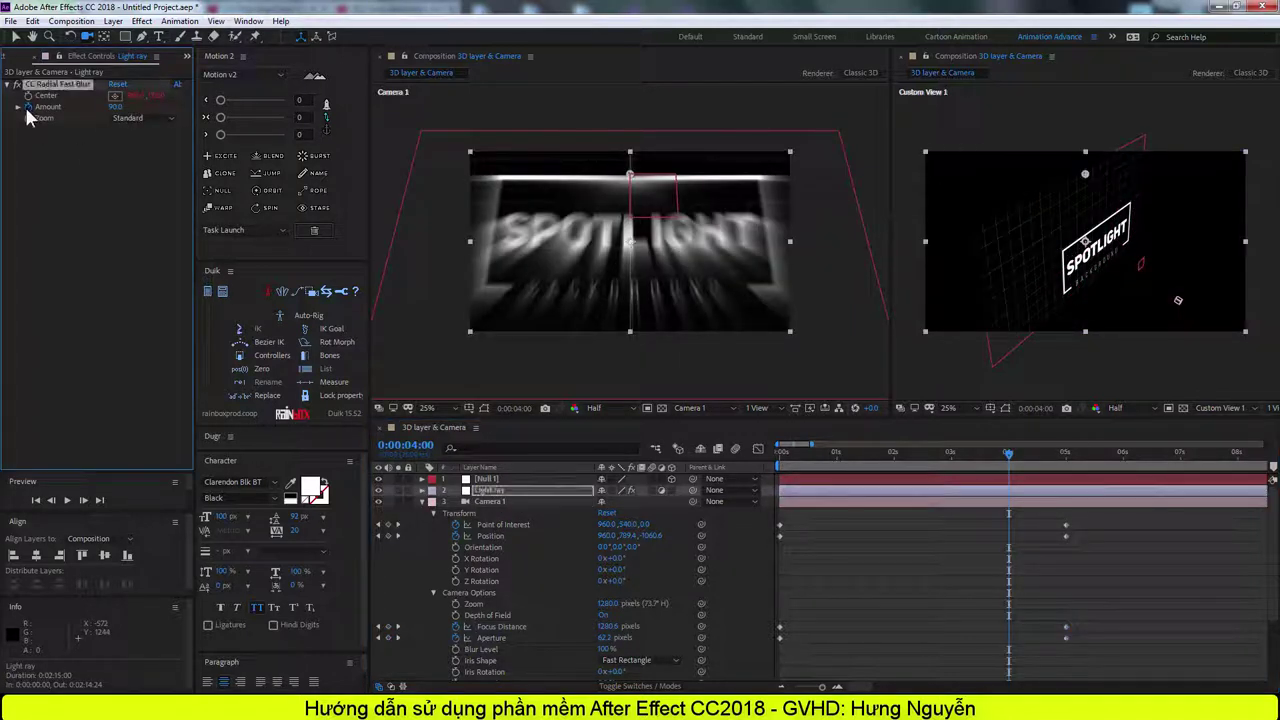
# Reveal the Light ray's animated blur Amount and scrub between 2.5 and 4 seconds to check it.
pyautogui.press('u')
pyautogui.moveTo(1008, 452); pyautogui.dragTo(1104, 452)
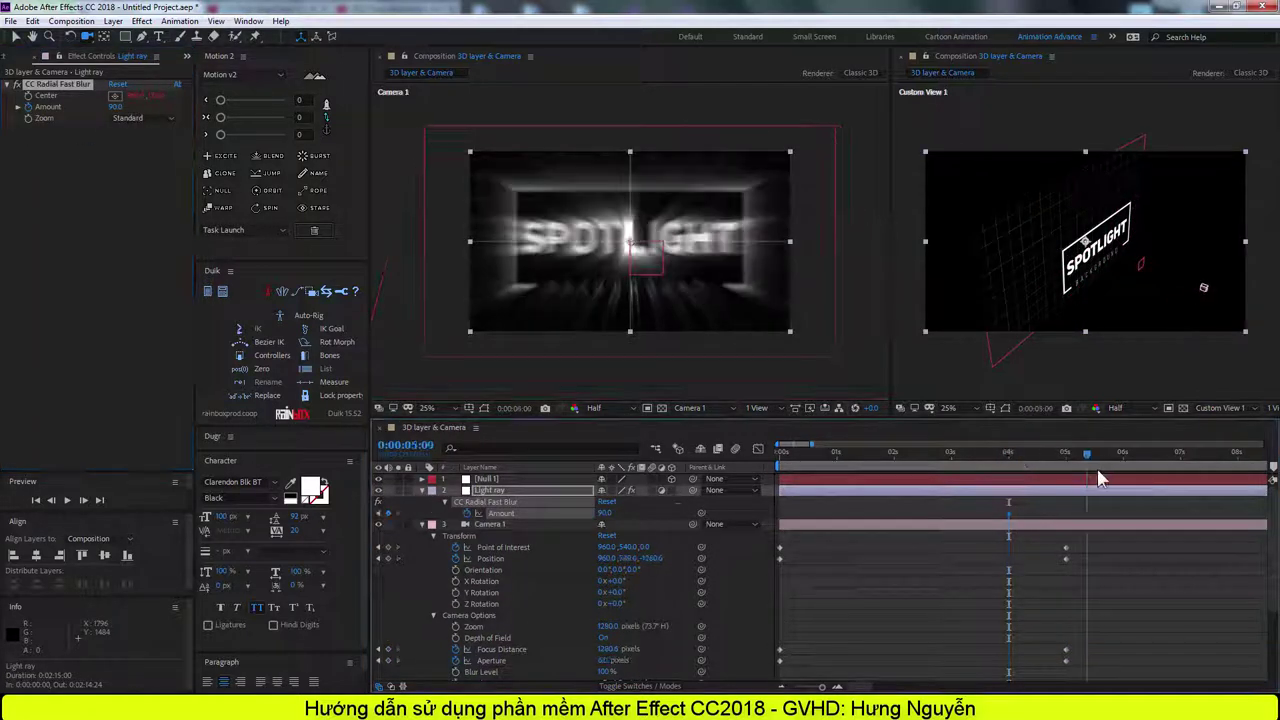
pyautogui.moveTo(1080, 505); pyautogui.dragTo(930, 498)
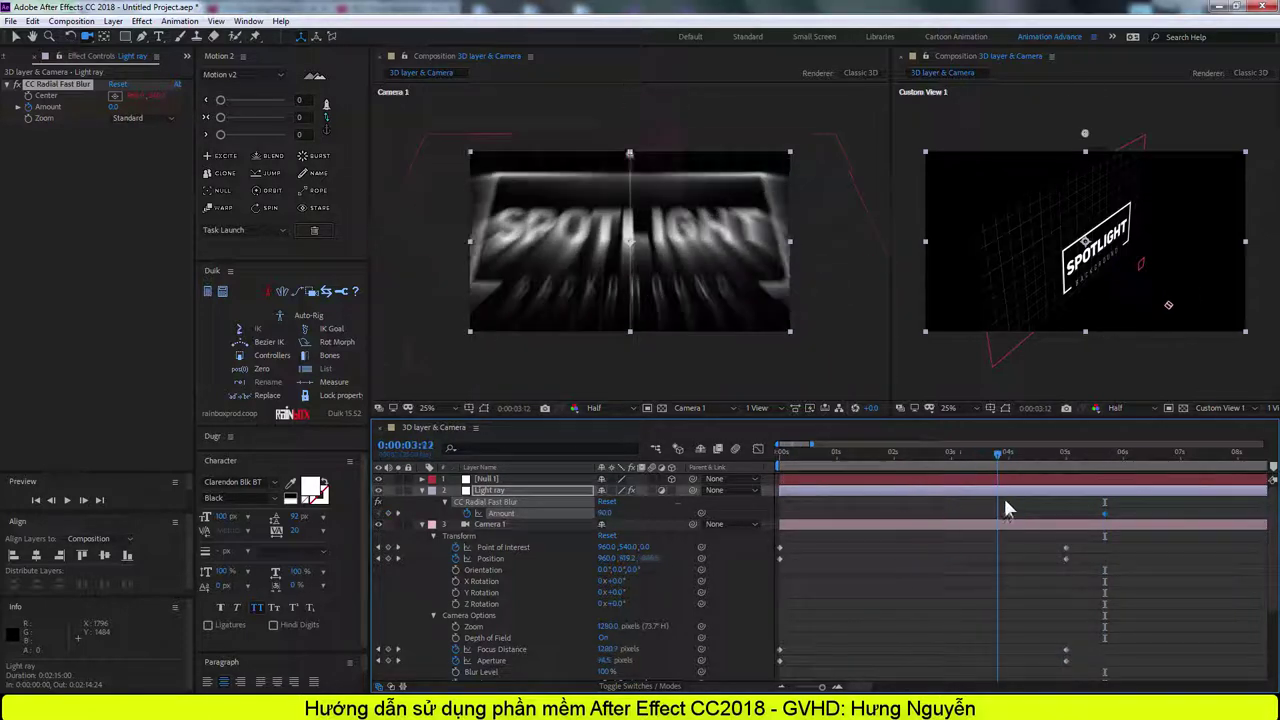
pyautogui.moveTo(930, 498); pyautogui.dragTo(1024, 500)
# Orbit Camera 1 to a new side angle at 0s and pull it back to Position Z about -1510 at 5s.
pyautogui.press('Home')
pyautogui.moveTo(653, 276)
pyautogui.mouseDown()
pyautogui.moveTo(1199, 337)
pyautogui.moveTo(1200, 286)
pyautogui.mouseUp()
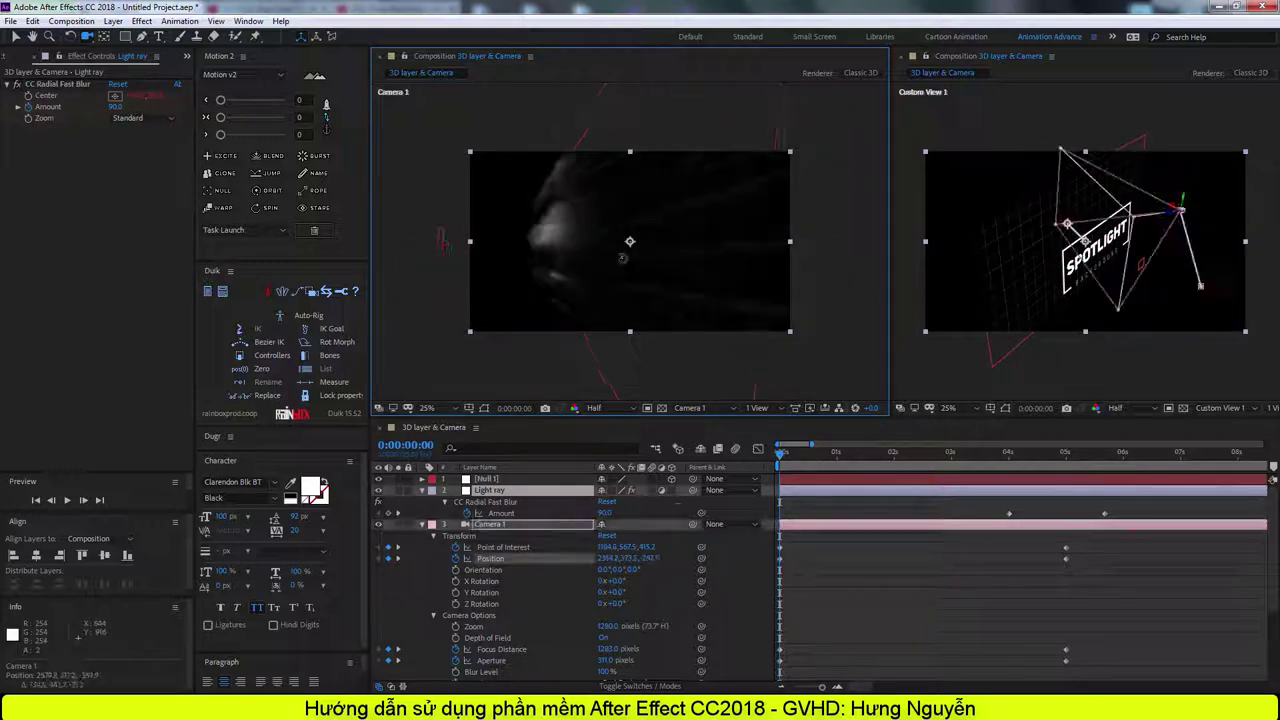
pyautogui.press('`')
pyautogui.press('`')
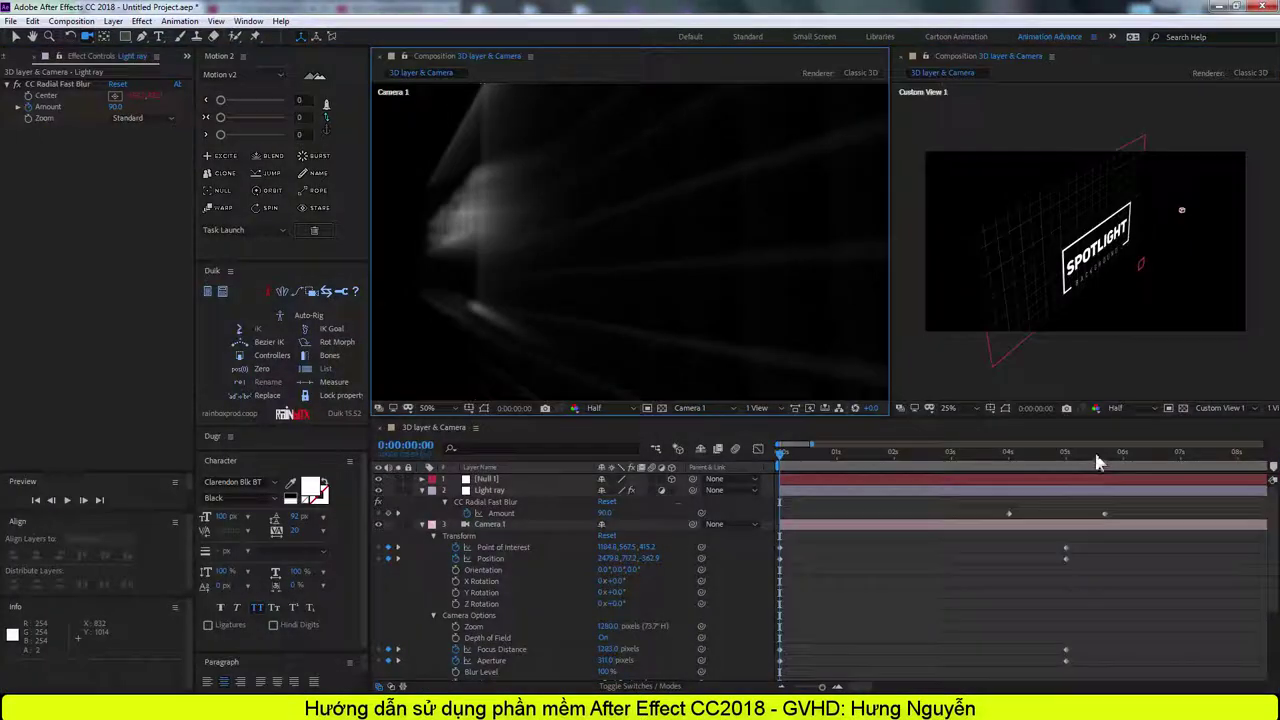
pyautogui.moveTo(1094, 449); pyautogui.dragTo(1068, 460)
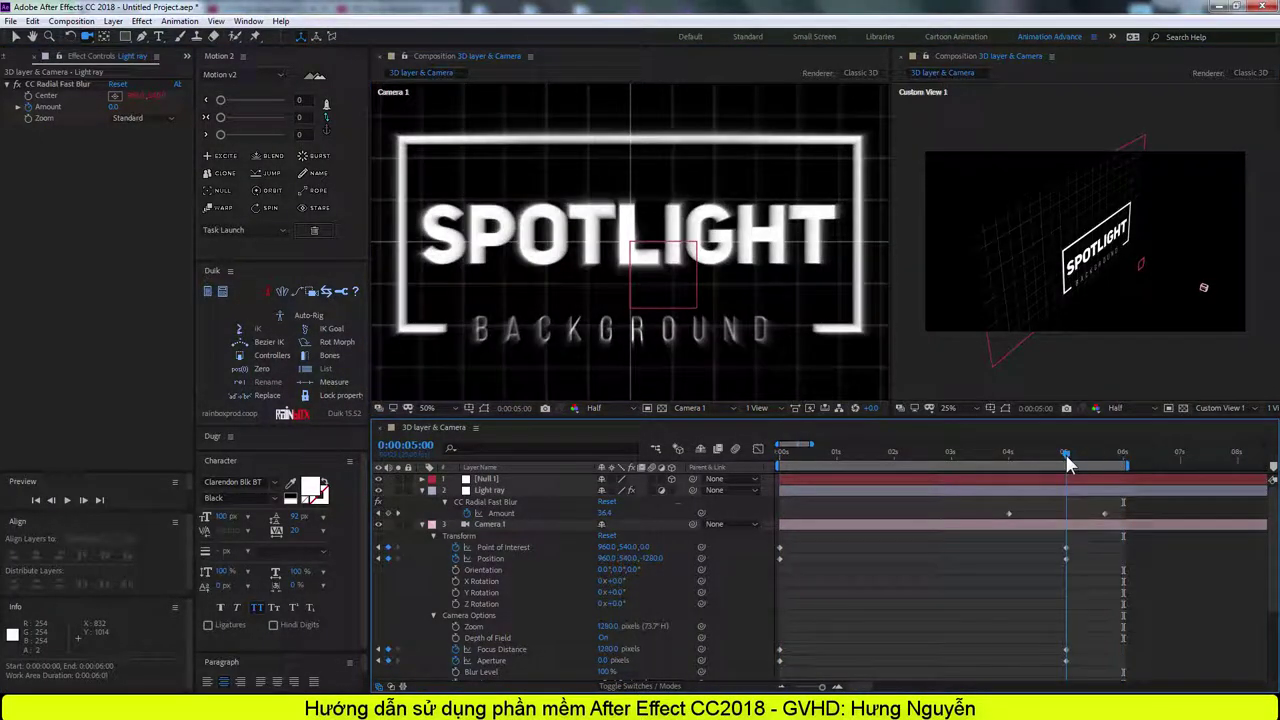
pyautogui.moveTo(655, 558); pyautogui.dragTo(600, 558)
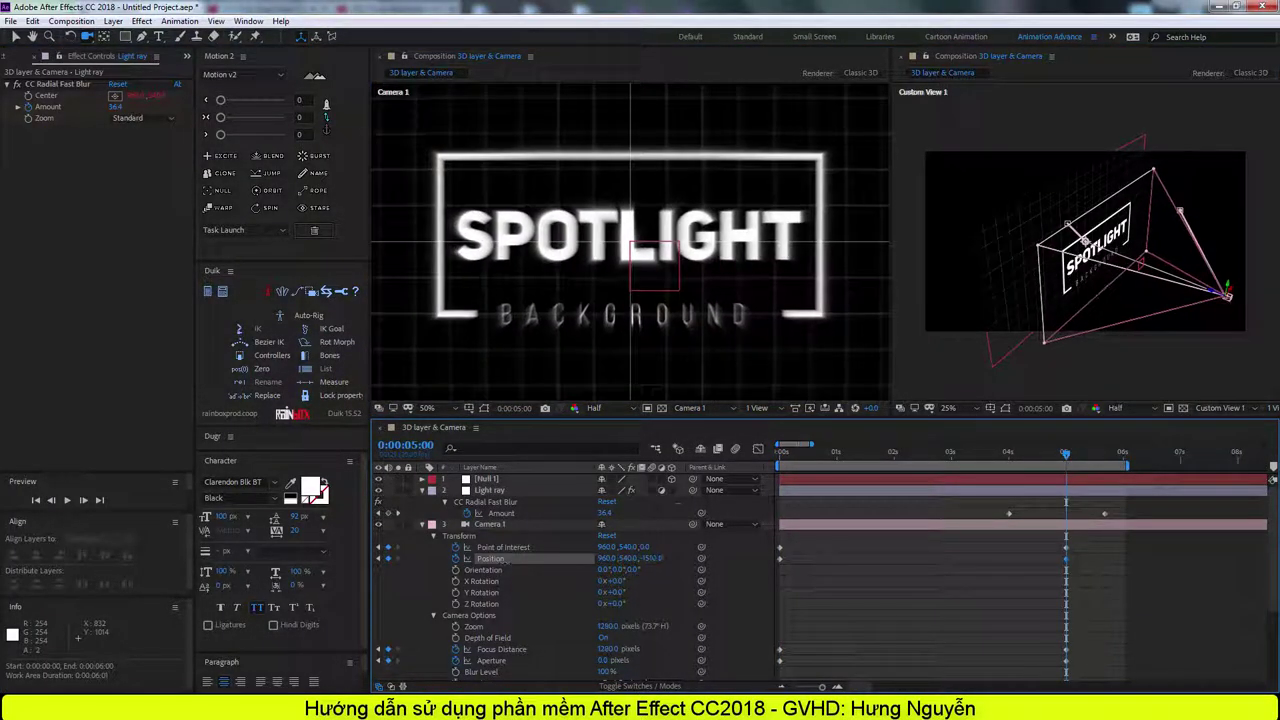
pyautogui.click(770, 450)
# Hide layer controls, set magnification to Fit, and preview the Camera 1 fly-in in the maximized viewer.
pyautogui.press('`')
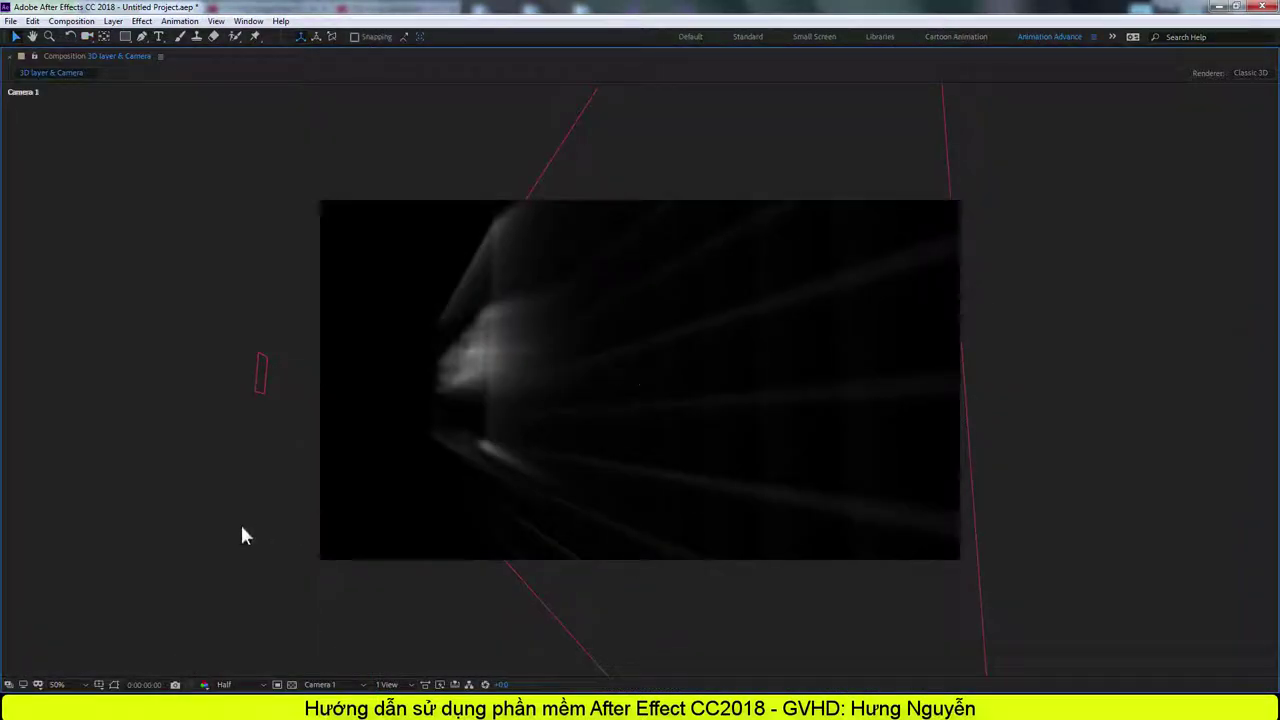
pyautogui.click(216, 20)
pyautogui.click(245, 283)
pyautogui.click(57, 685)
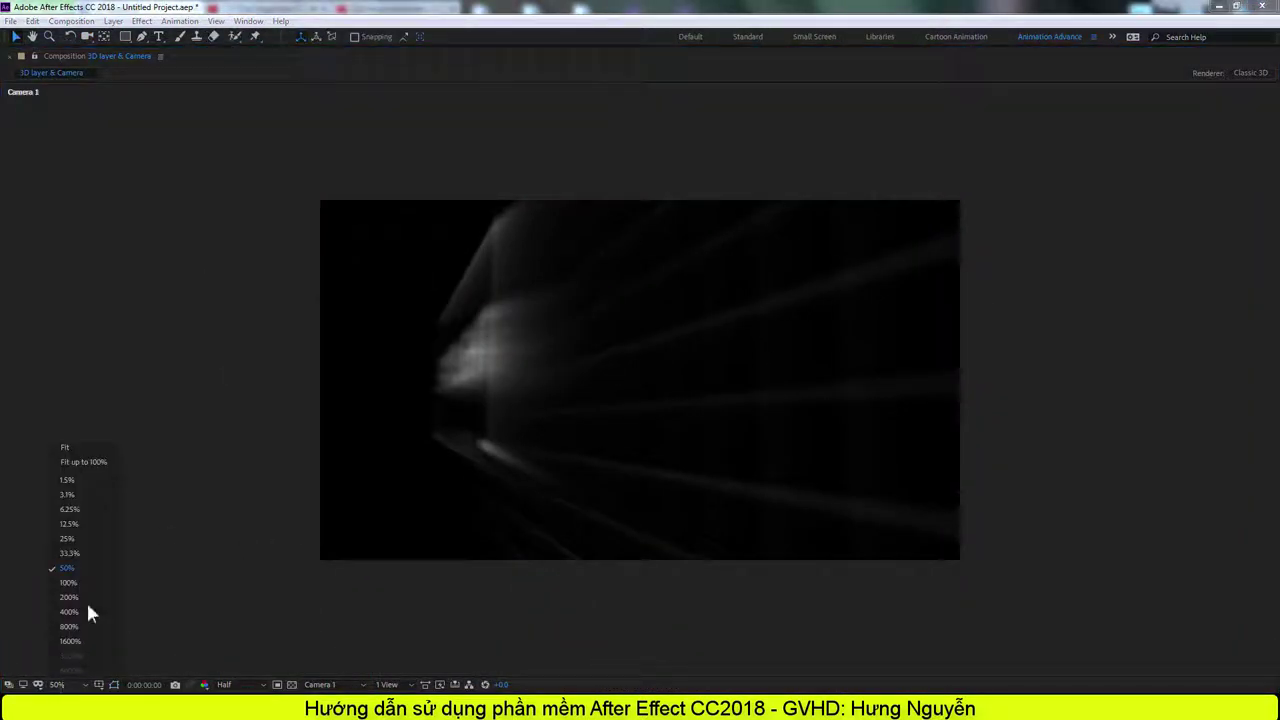
pyautogui.click(77, 449)
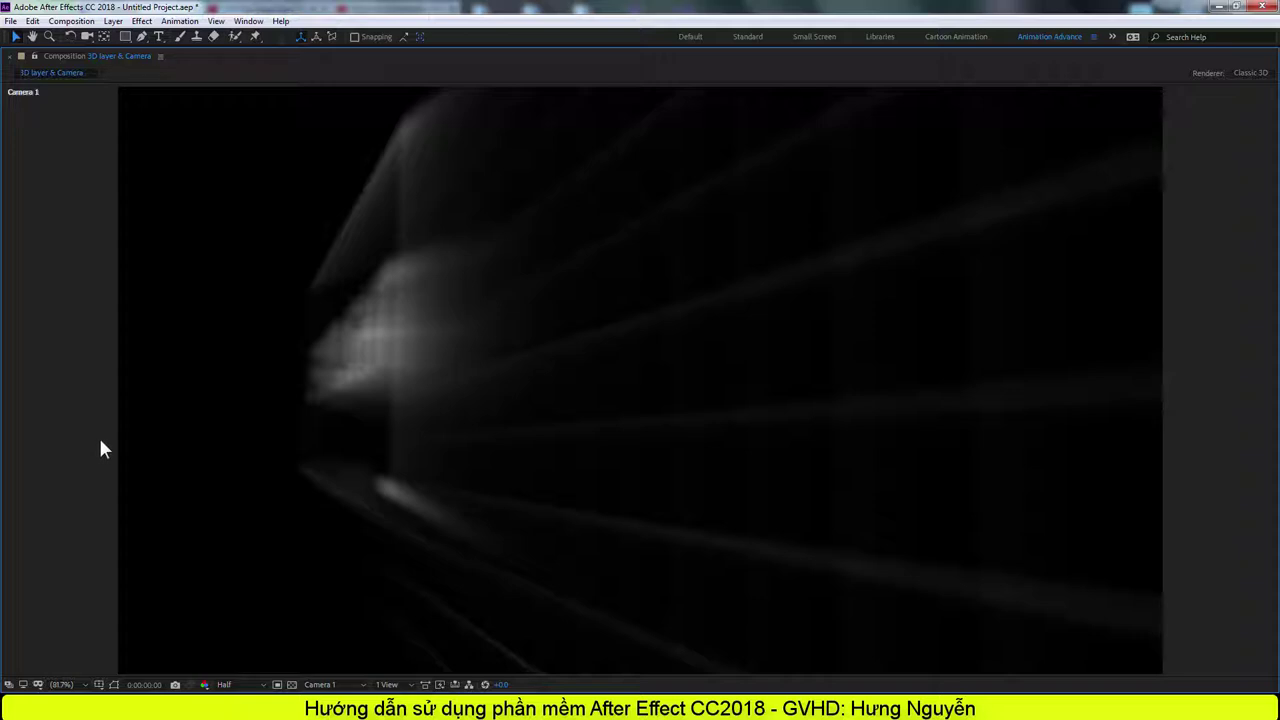
pyautogui.press('space')
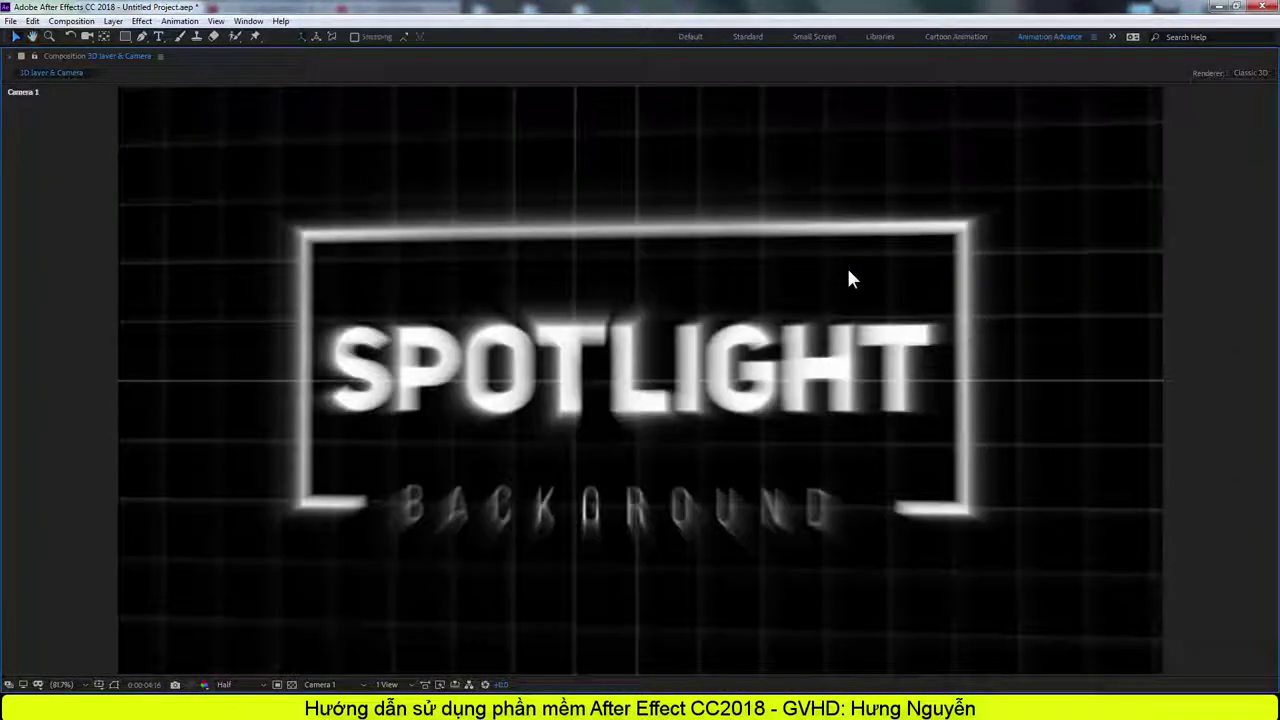
pyautogui.press('space')
# Show Null 1's Position property and scrub from about 2.5 to 4 seconds to check the light null.
pyautogui.moveTo(1045, 452); pyautogui.dragTo(1008, 455)
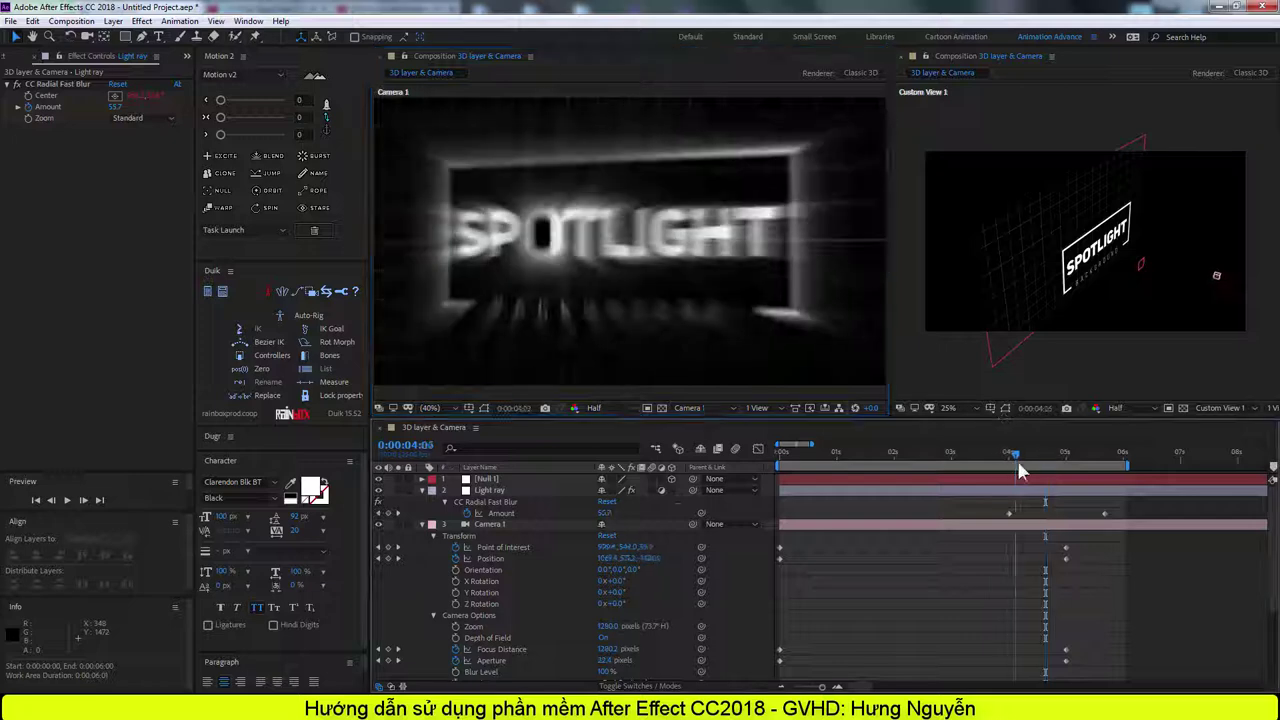
pyautogui.click(500, 480)
pyautogui.press('p')
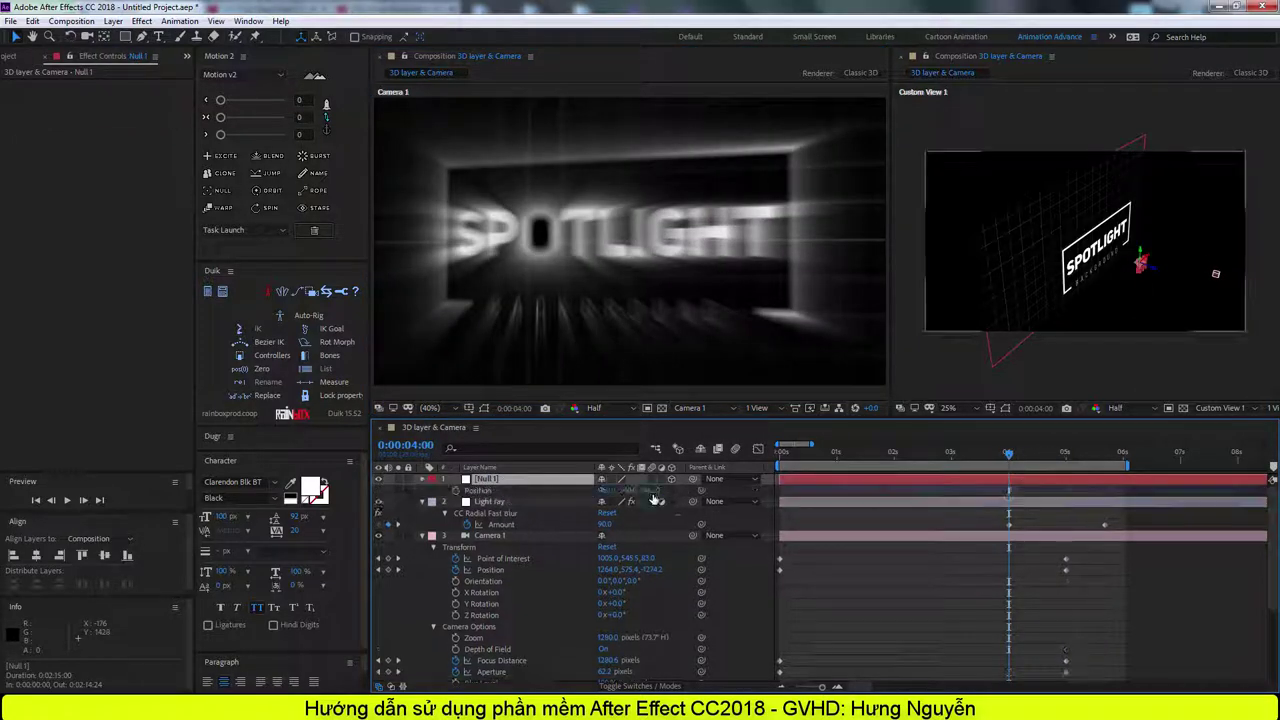
pyautogui.moveTo(1008, 452); pyautogui.dragTo(893, 458)
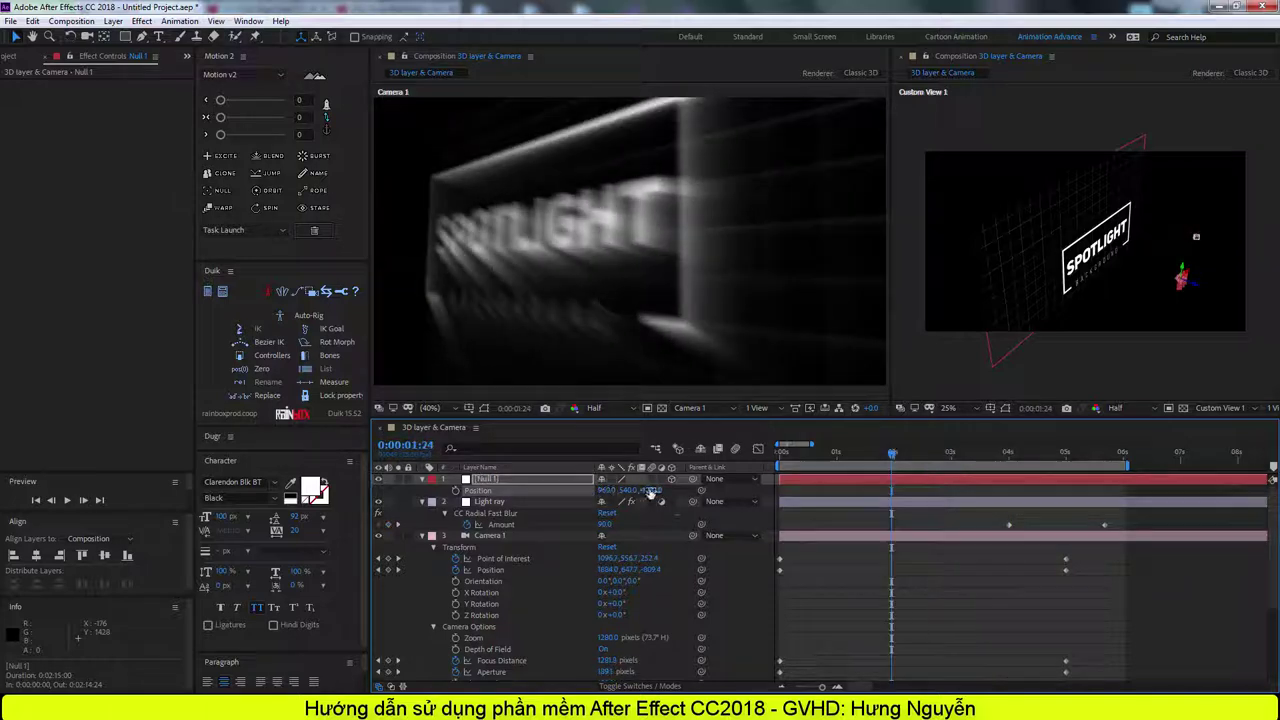
pyautogui.moveTo(814, 458); pyautogui.dragTo(976, 466)
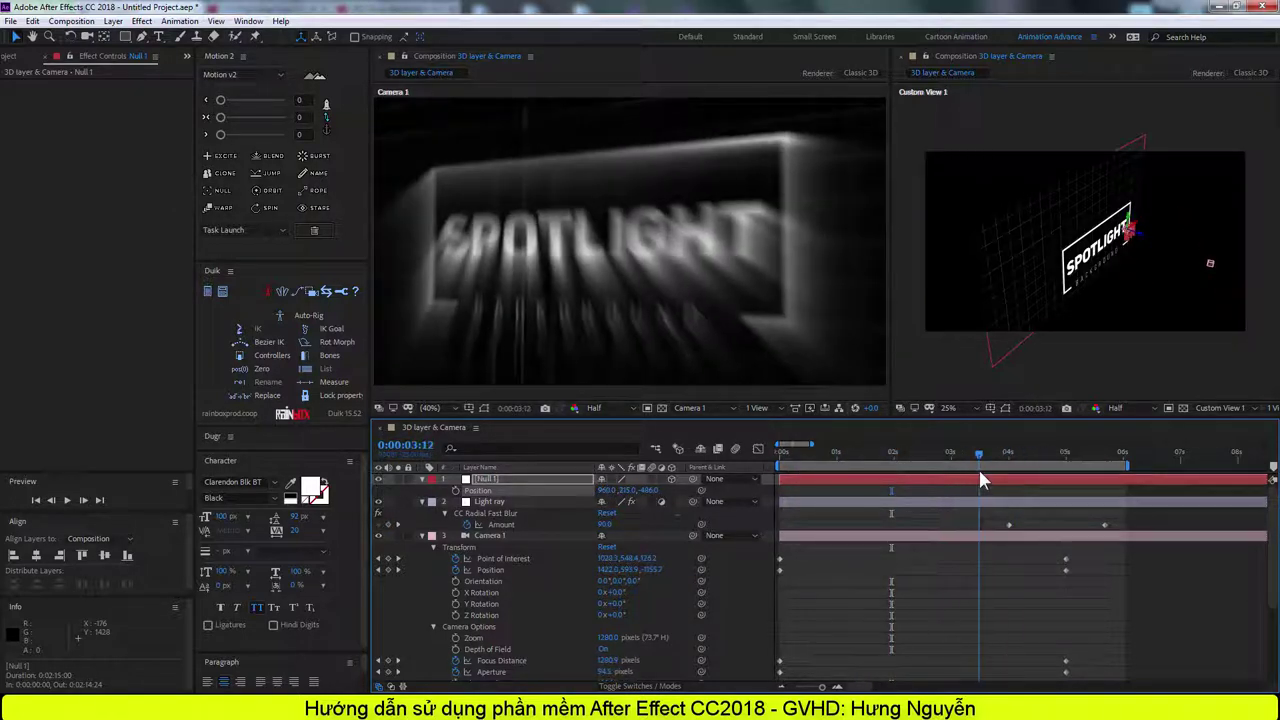
pyautogui.moveTo(978, 473)
pyautogui.mouseDown()
pyautogui.moveTo(937, 454)
pyautogui.moveTo(1107, 503)
pyautogui.mouseUp()
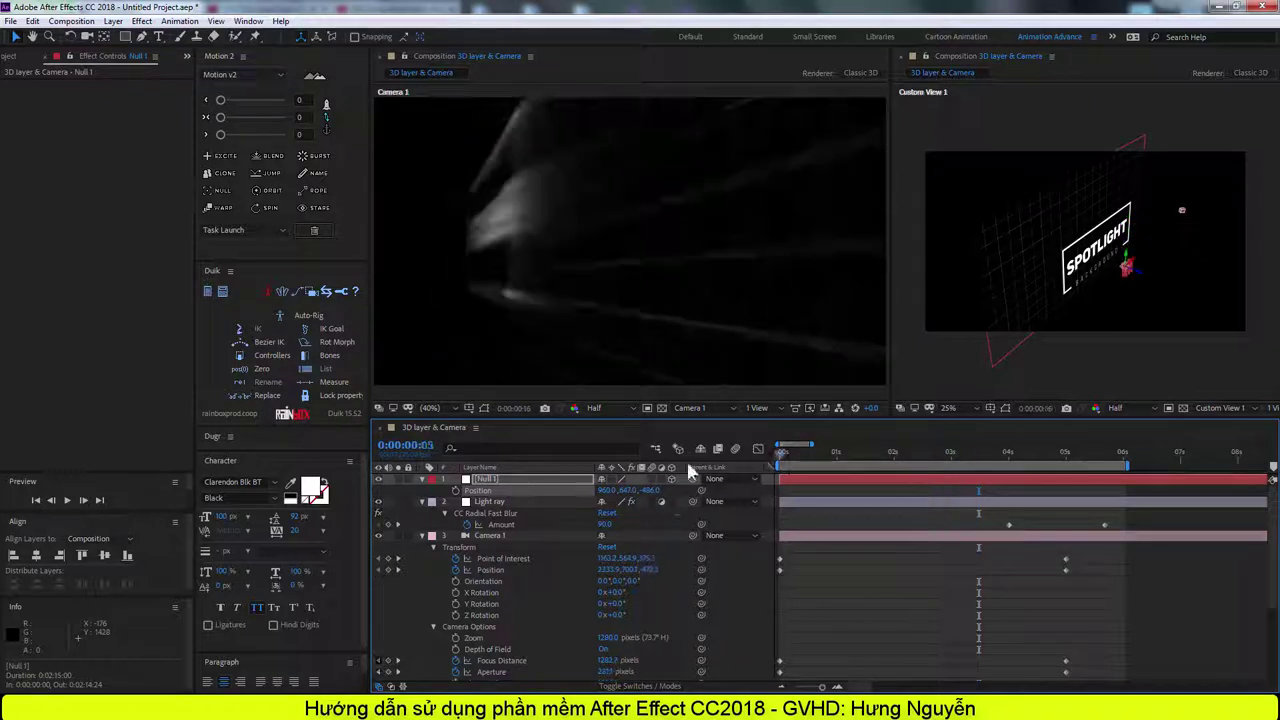